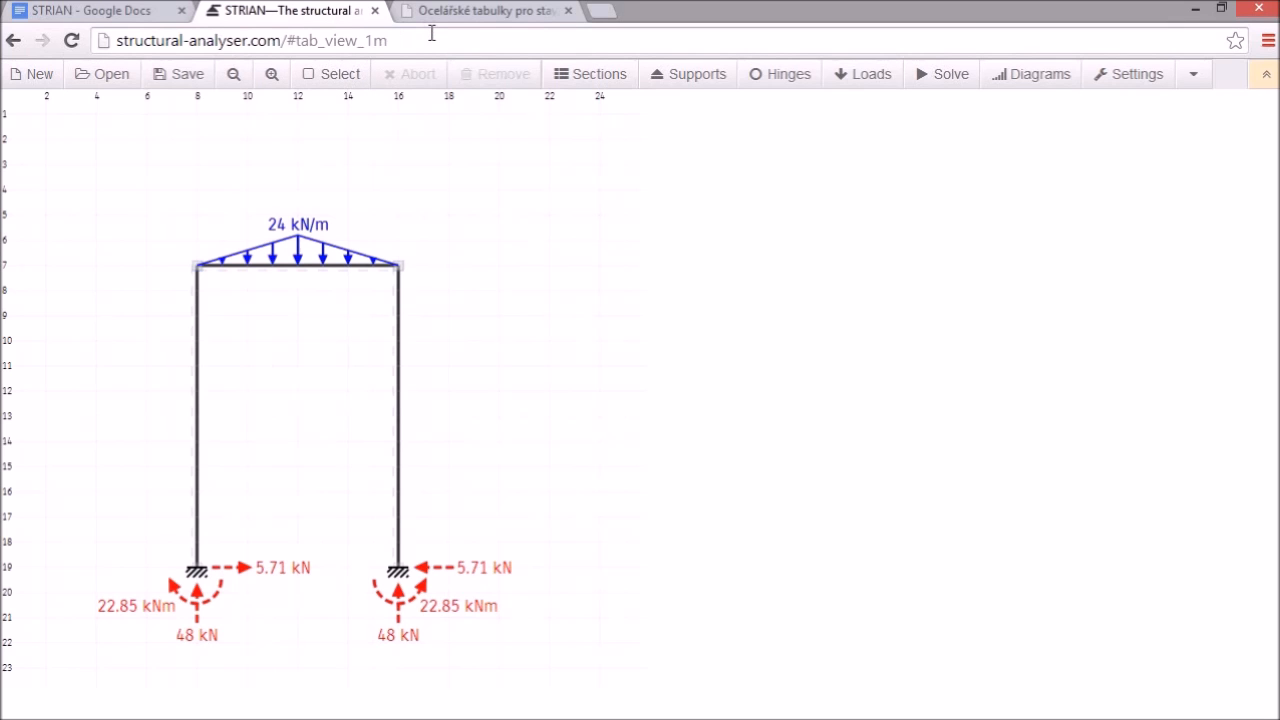
Step: Load the base address structural-analyser.com without the #tab_view_1m suffix
left_click(431, 34)
left_click(431, 34)
key("shift+Left")
key("shift+Left")
key("shift+Left")
key("shift+Left")
key("shift+Left")
key("shift+Left")
key("shift+Left")
key("shift+Left")
key("shift+Left")
key("shift+Left")
key("shift+Left")
key("shift+Left")
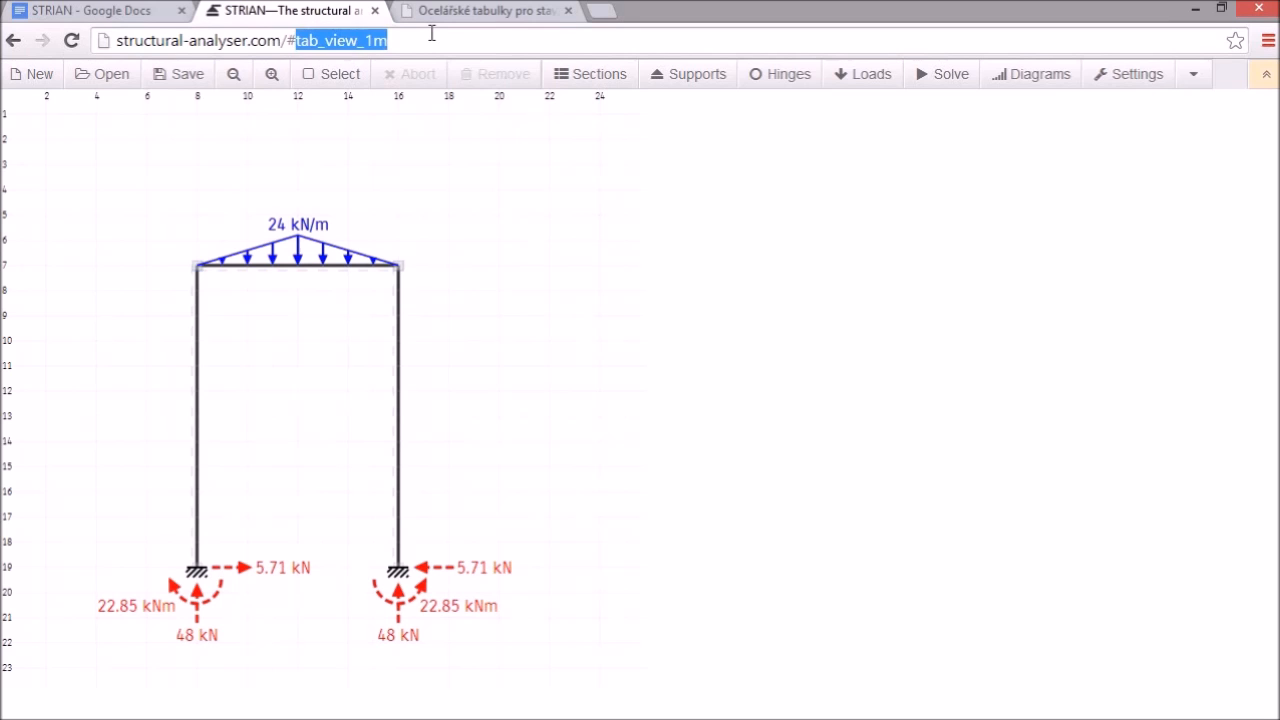
key("BackSpace")
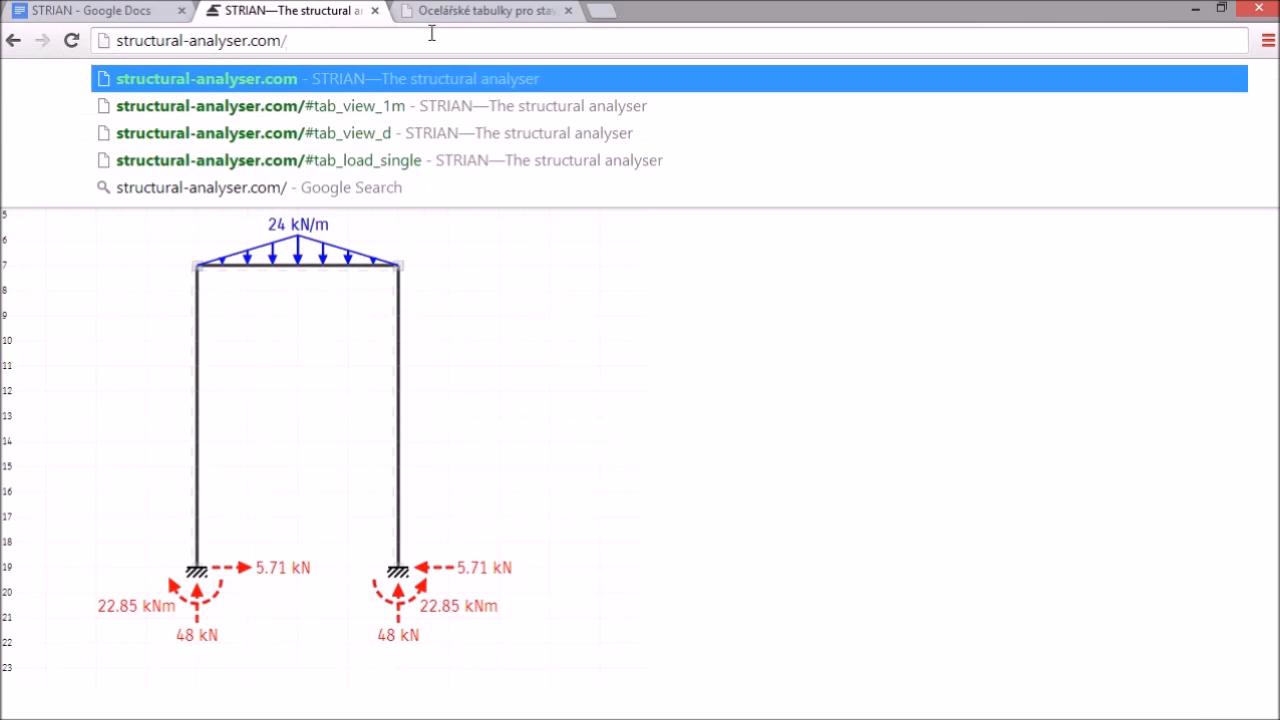
key("Return")
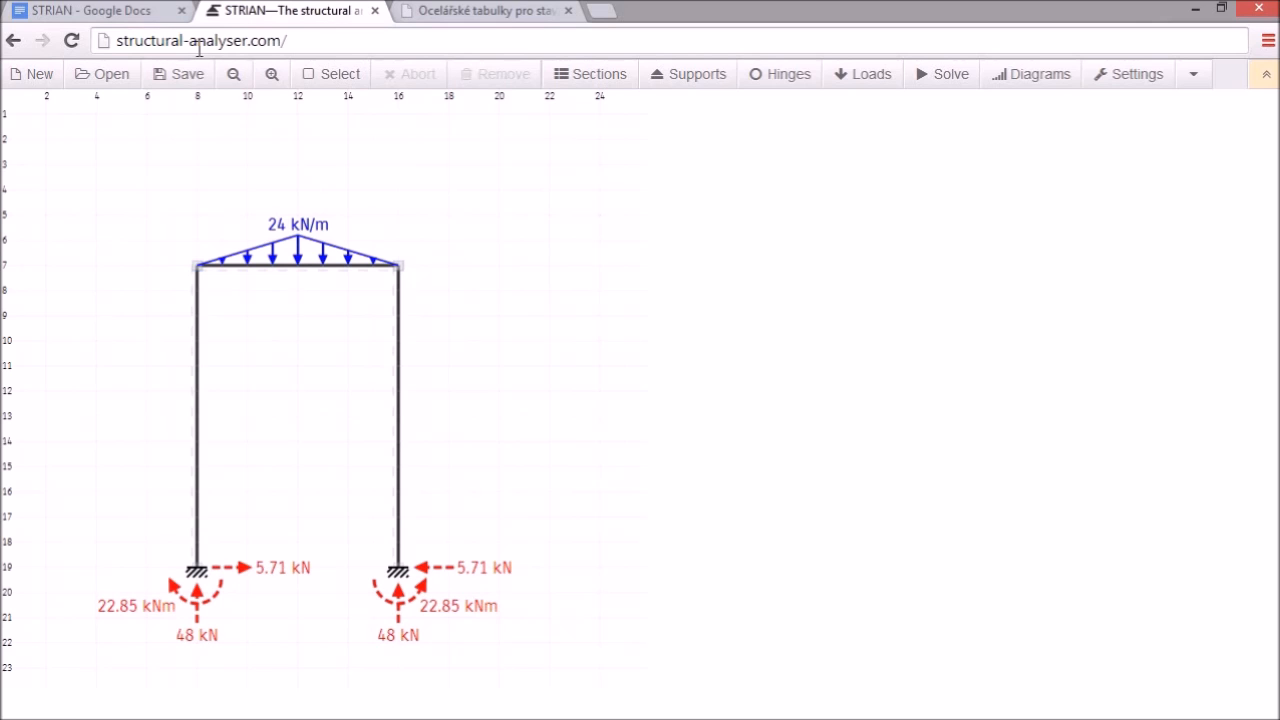
Step: Check the outline in Google Docs, and examine the frame and moment diagram of Example 11.5 in the Hibbeler textbook PDF
left_click(160, 10)
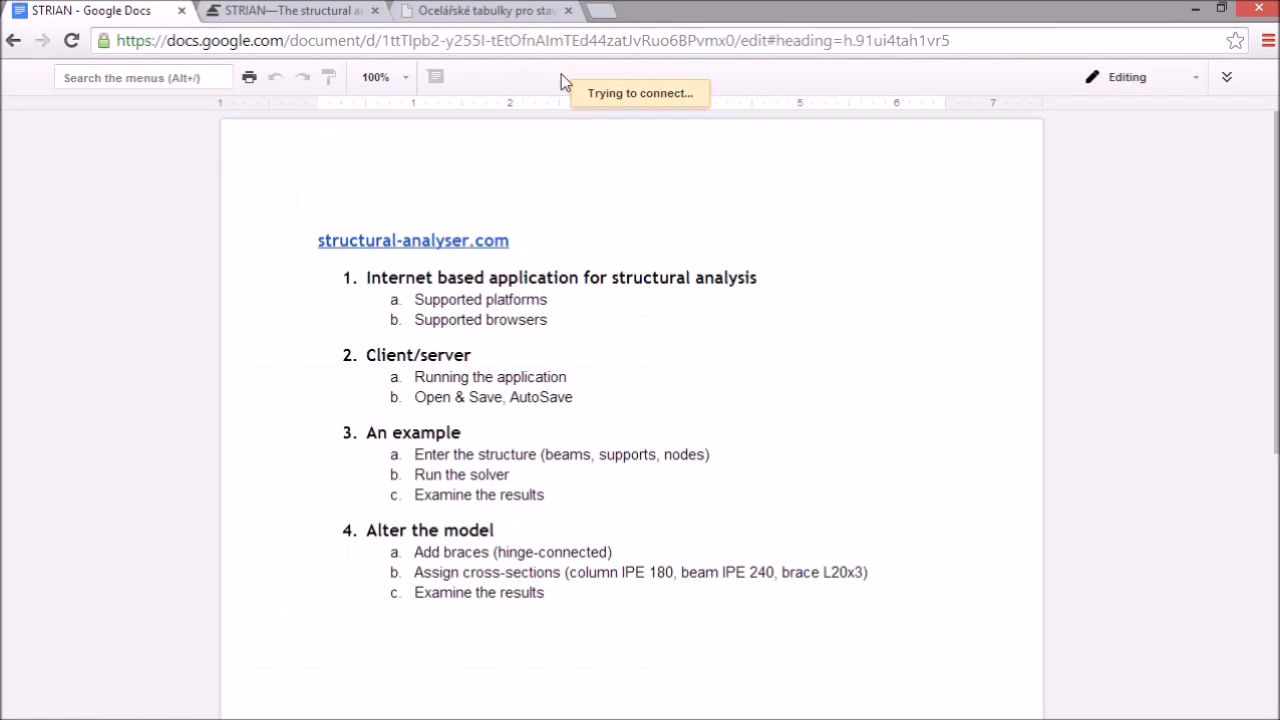
left_click(293, 8)
key("alt+Tab")
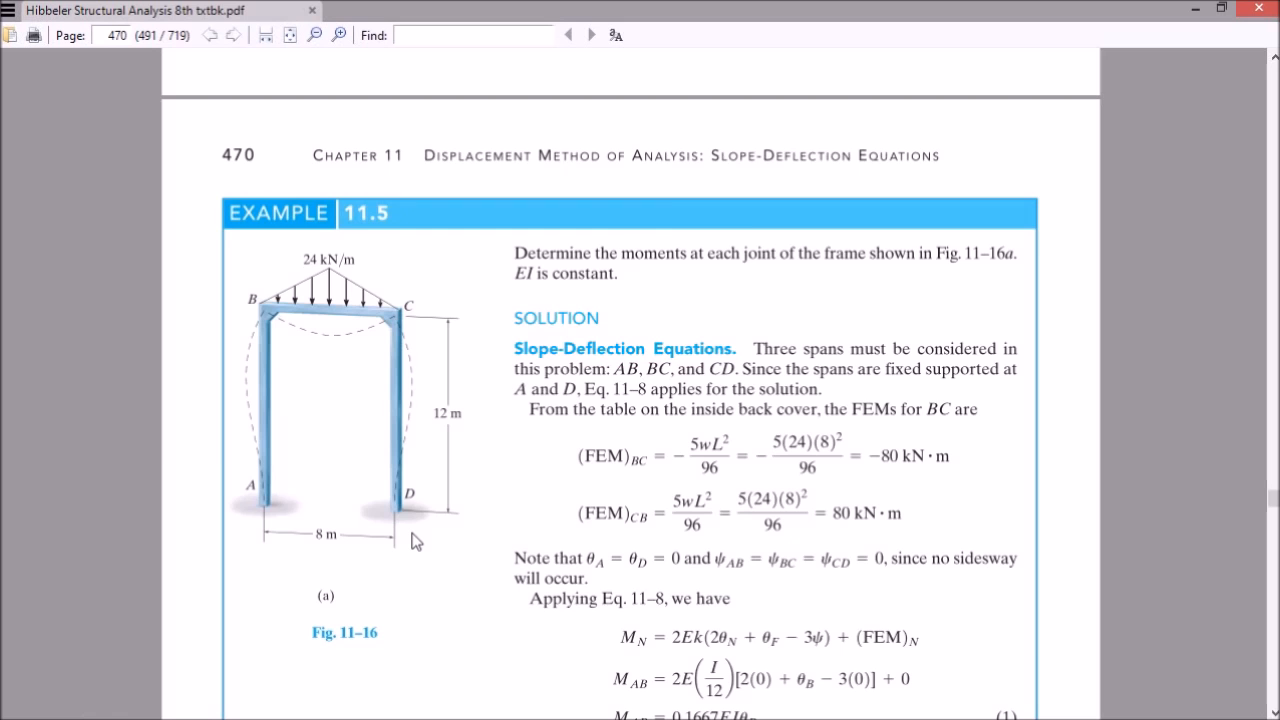
key("Page_Down")
key("Page_Down")
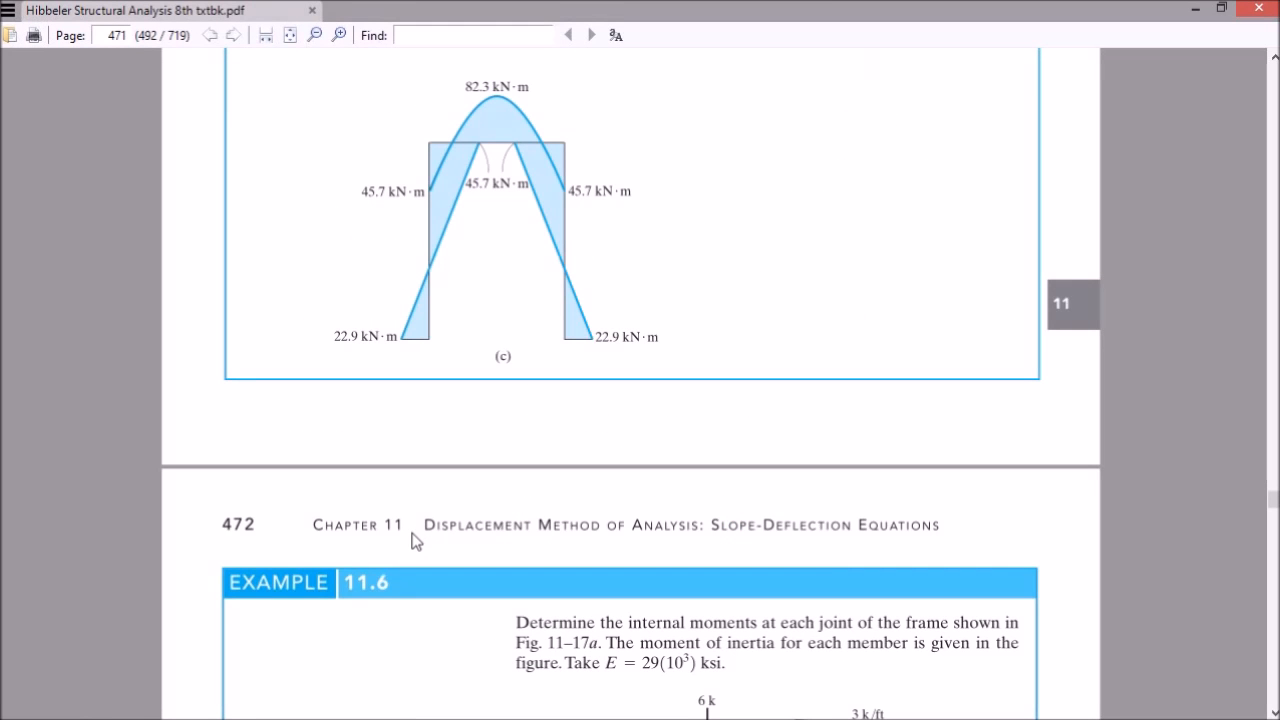
key("Page_Up")
key("Page_Up")
key("Page_Up")
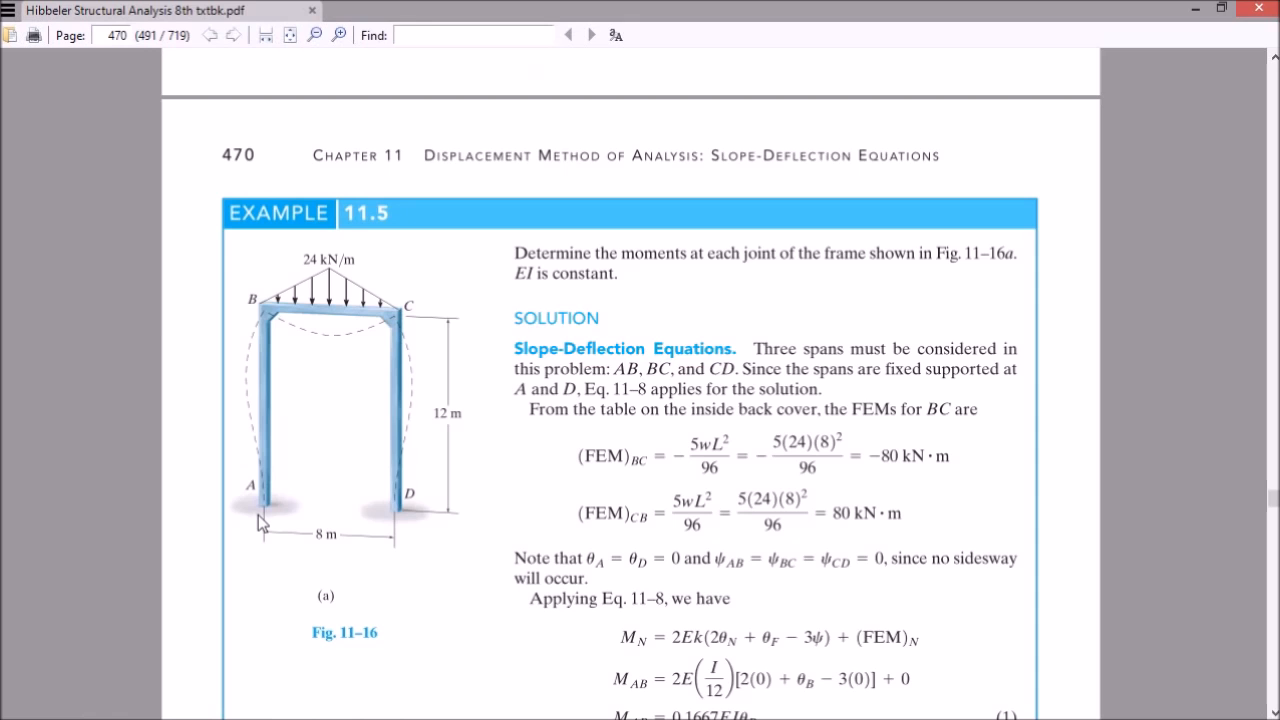
Step: Switch back to STRIAN and start a new empty model, discarding the existing frame
key("alt+Tab")
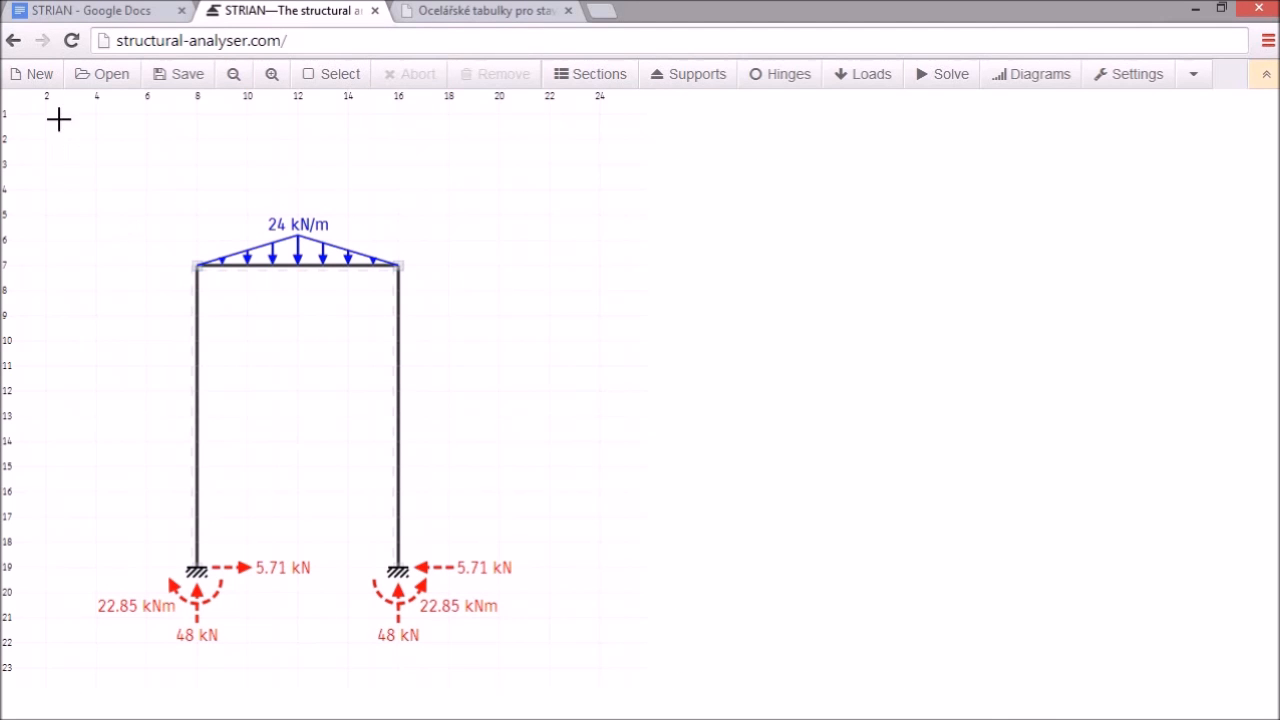
left_click(40, 76)
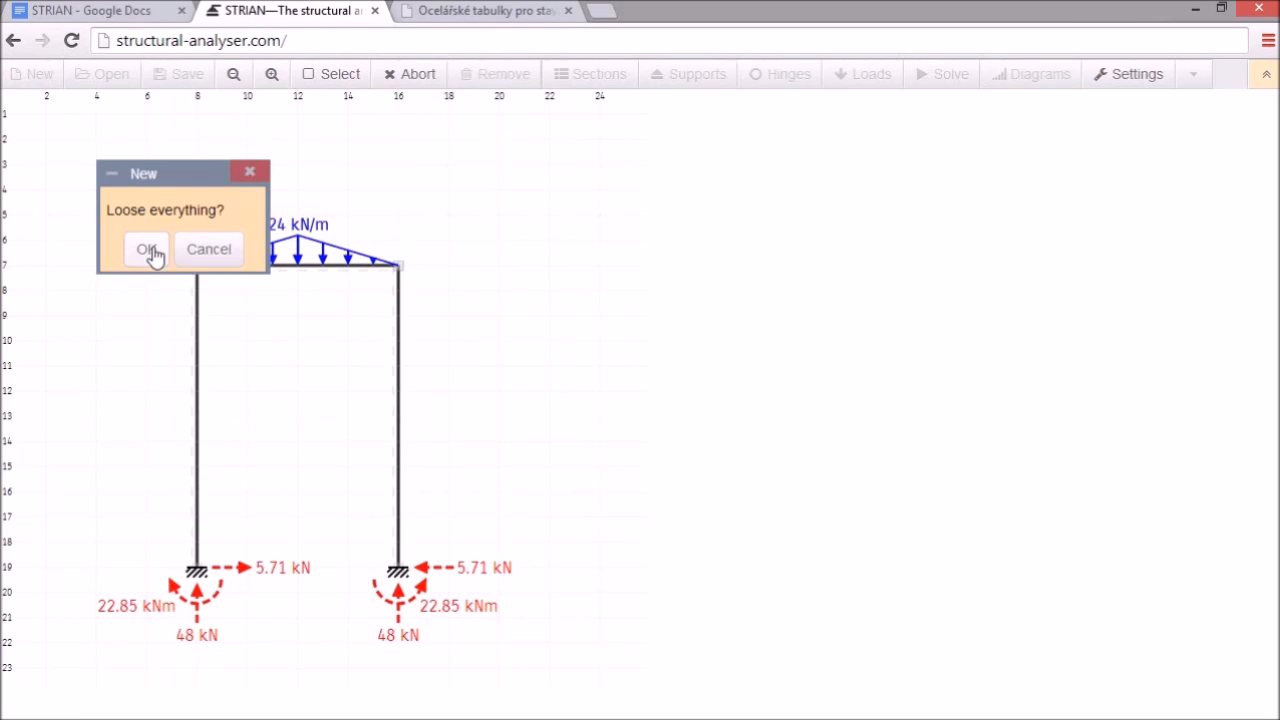
left_click(152, 249)
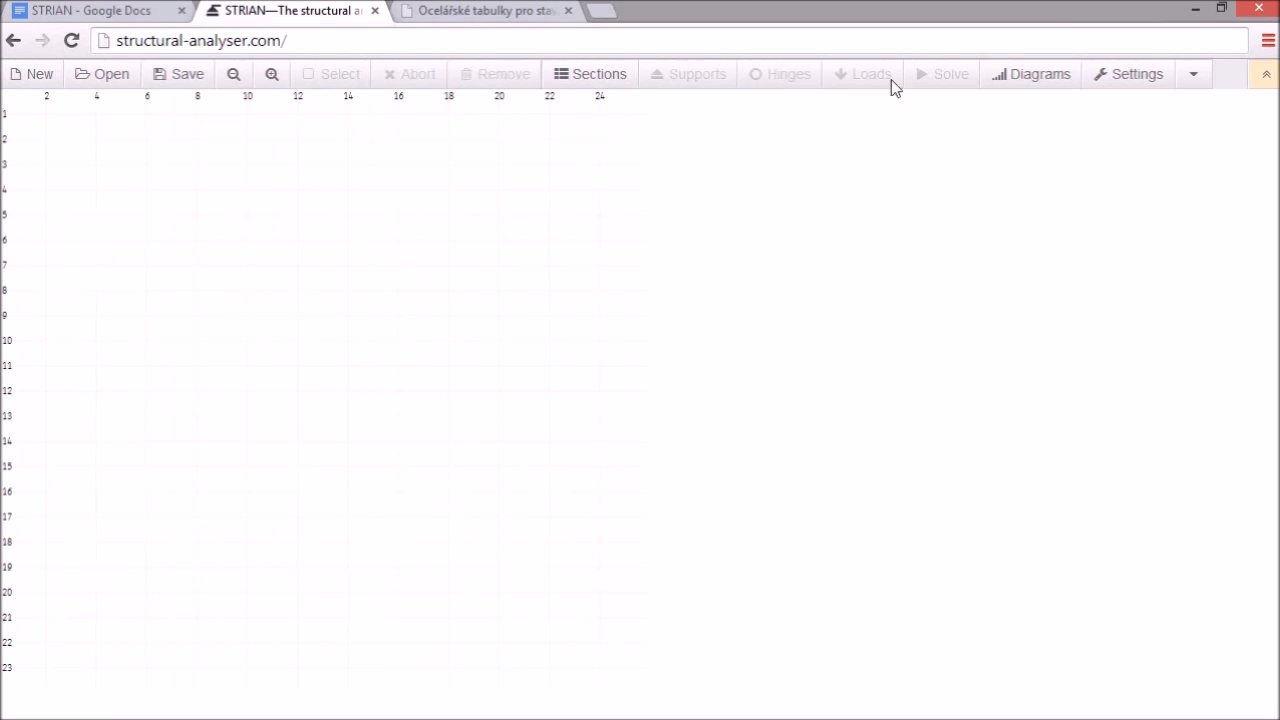
Step: Review the drawing and unit settings, and recheck the frame's geometry in textbook Example 11.5
left_click(1115, 82)
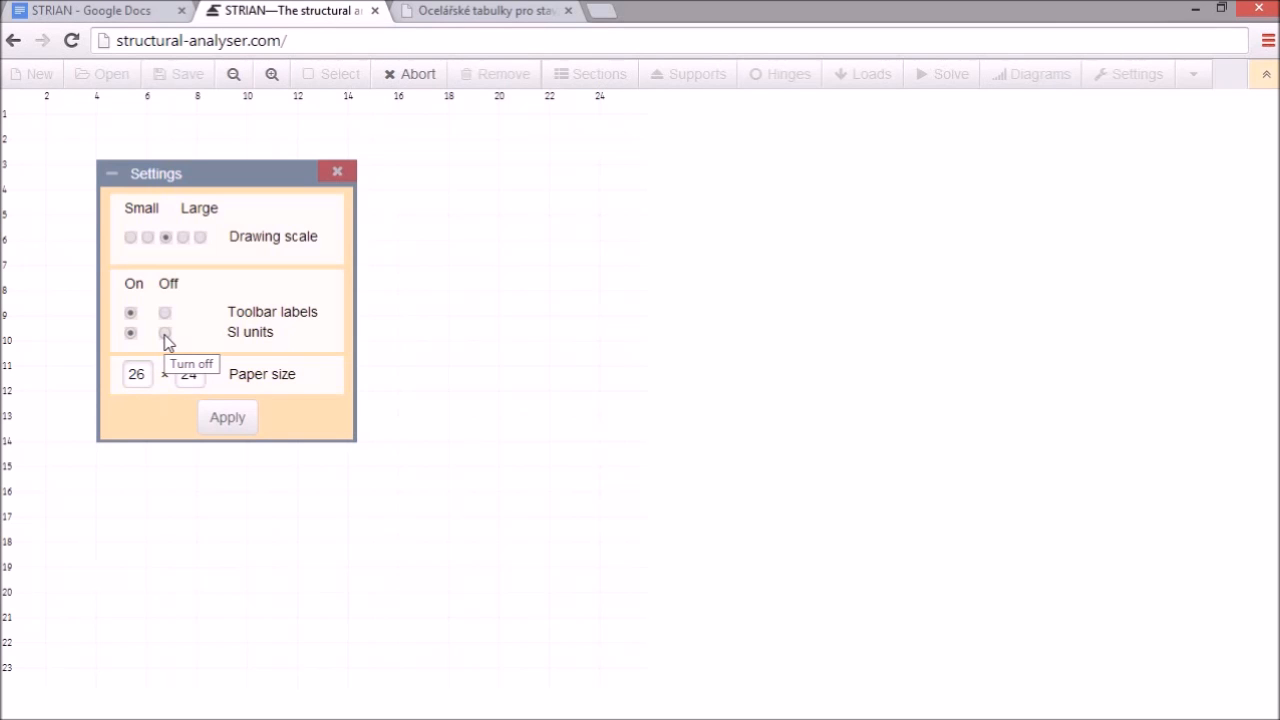
left_click(338, 173)
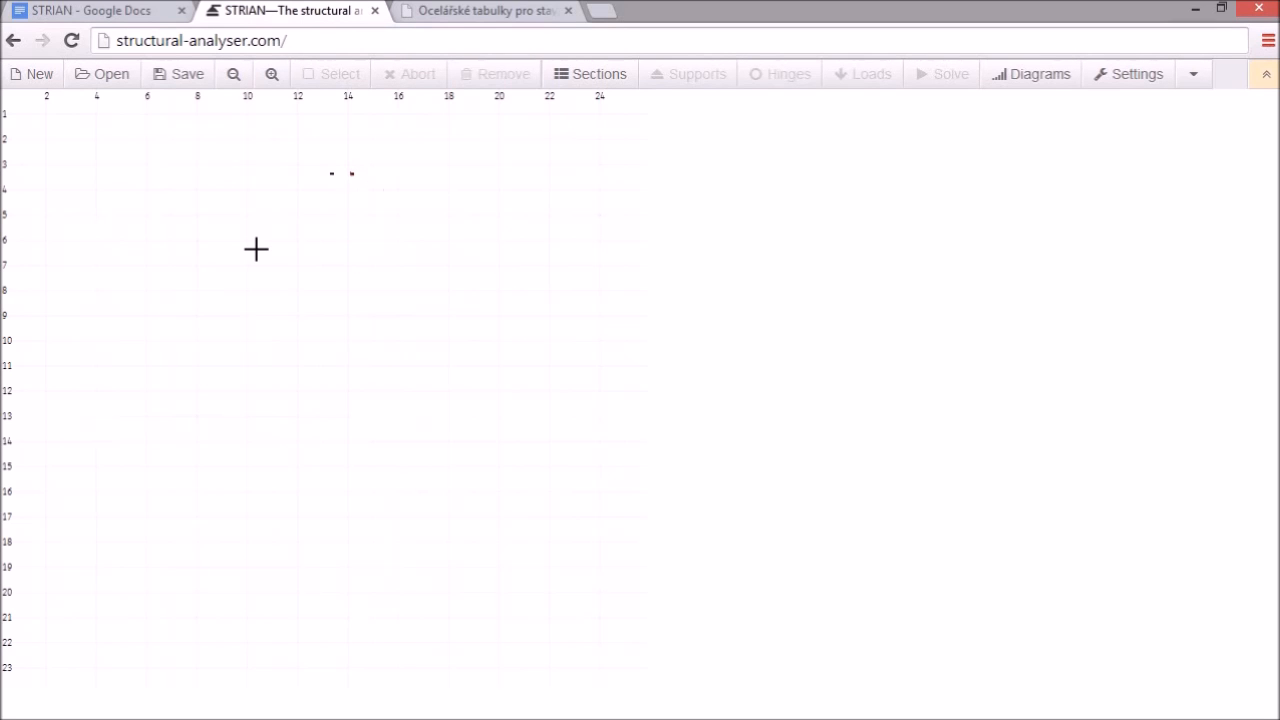
key("alt+Tab")
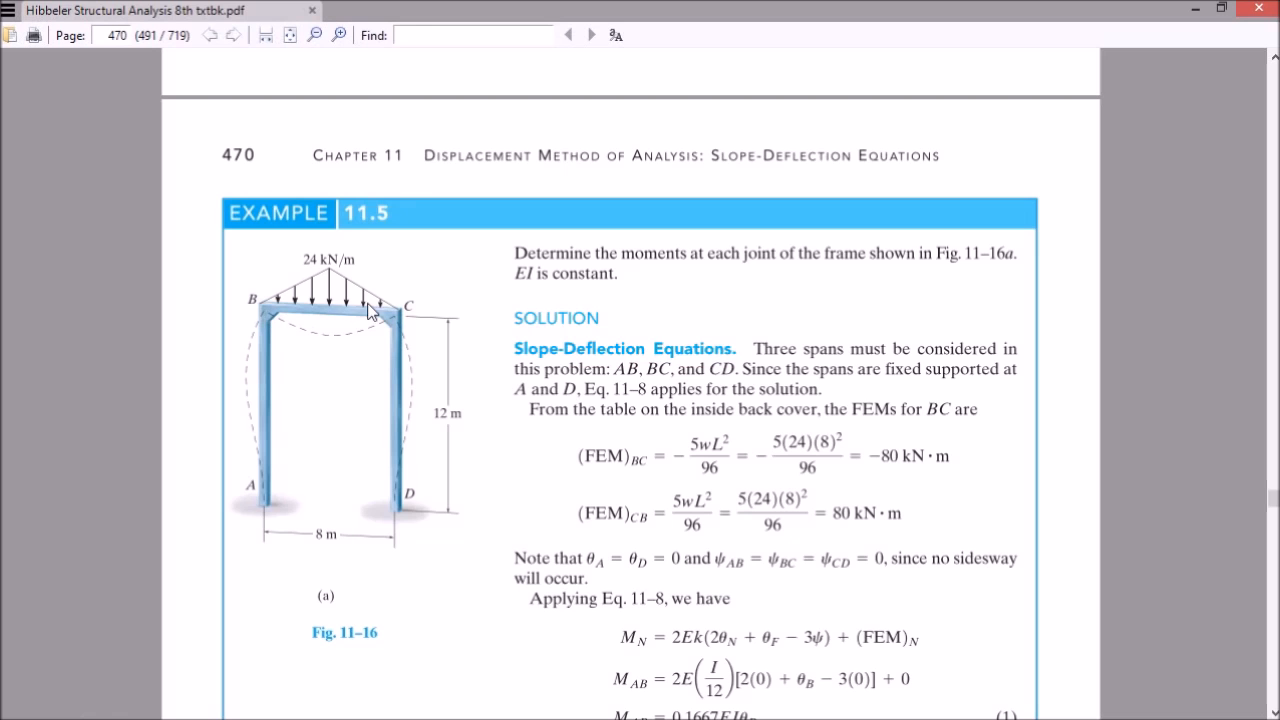
key("alt+Tab")
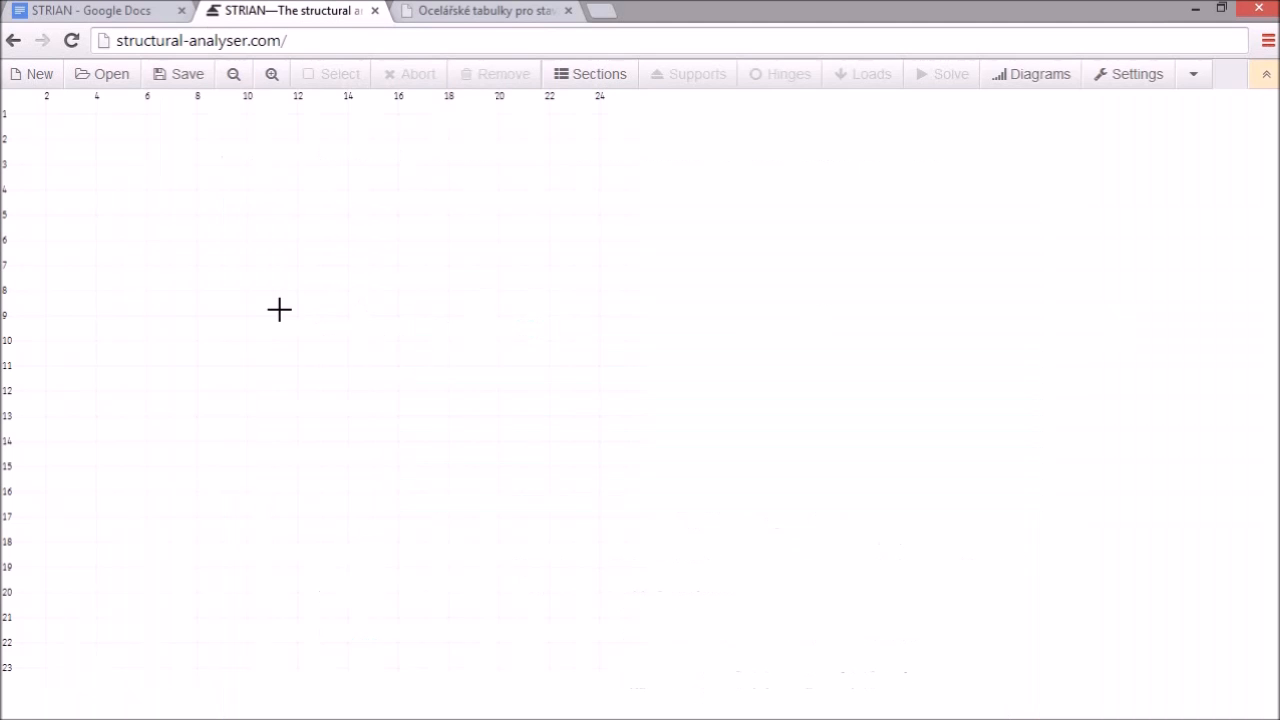
Step: Draw an 8 m horizontal beam from grid point (8, 6) to (16, 6) and a 12 m column down from its right end
left_click(190, 242)
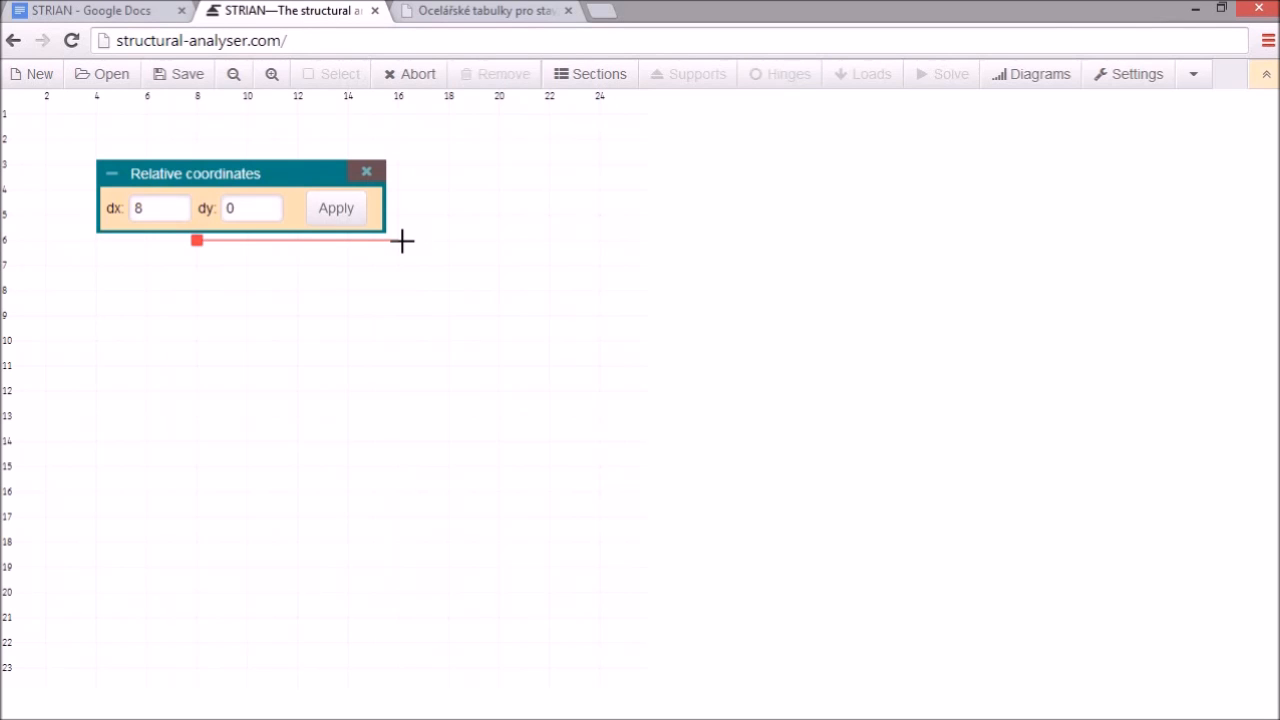
left_click(401, 240)
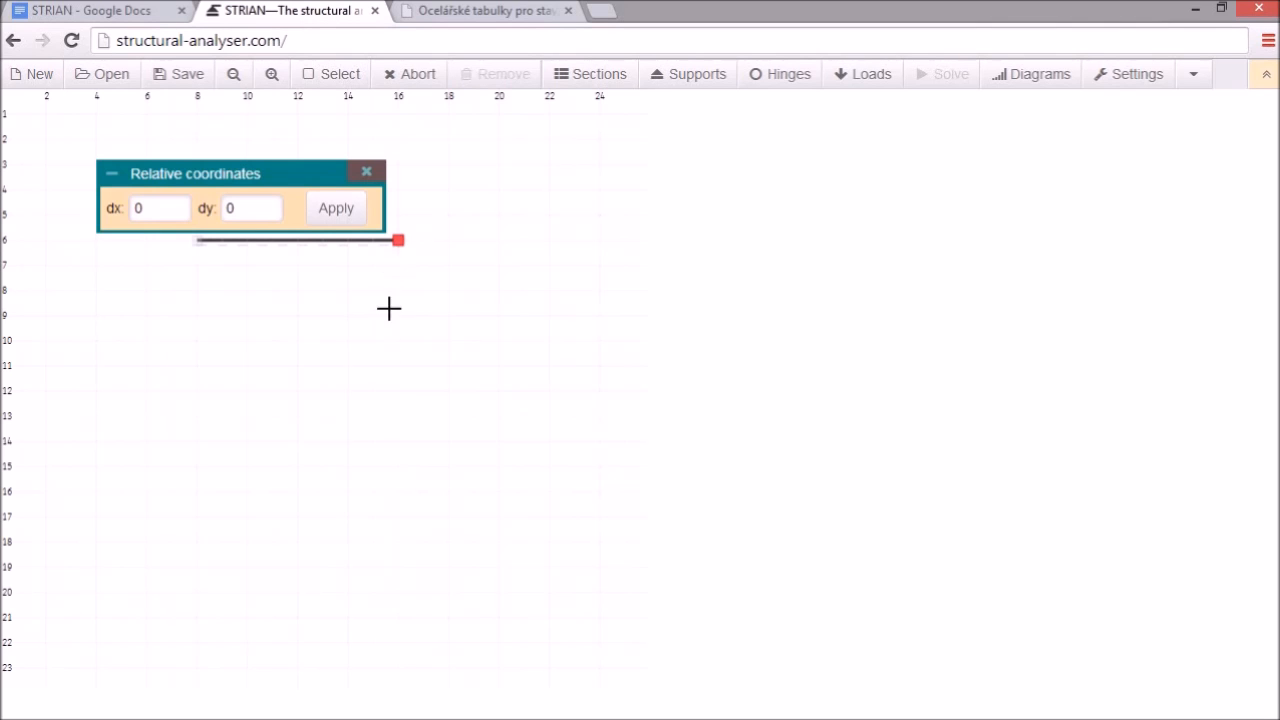
left_click(400, 536)
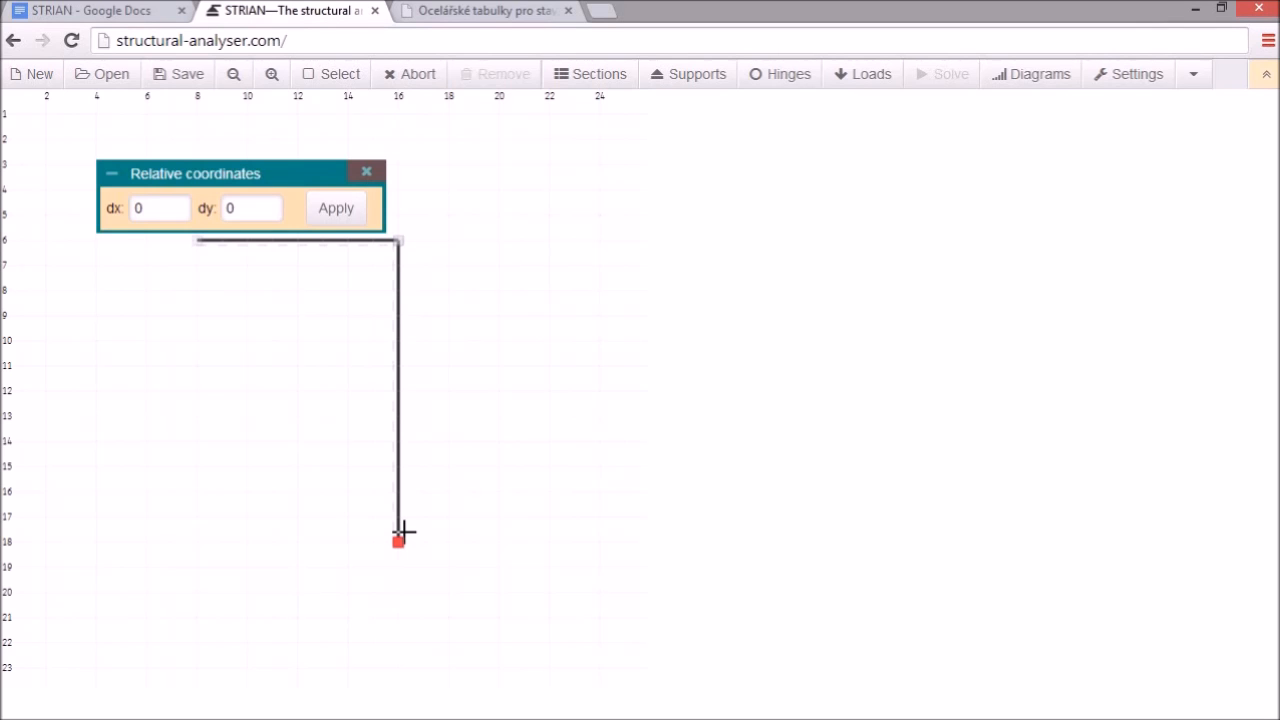
left_click(401, 536)
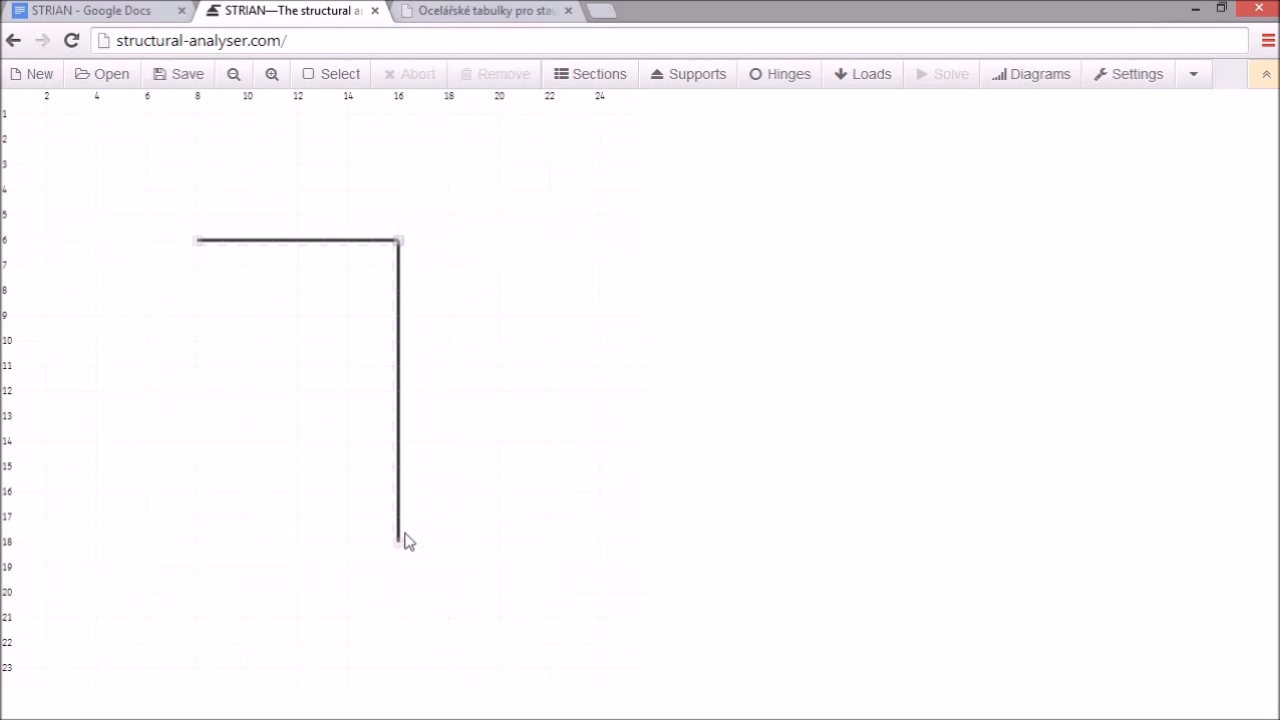
Step: Add the left column from the beam's left end using relative coordinates dx 0 and dy 12
left_click(196, 242)
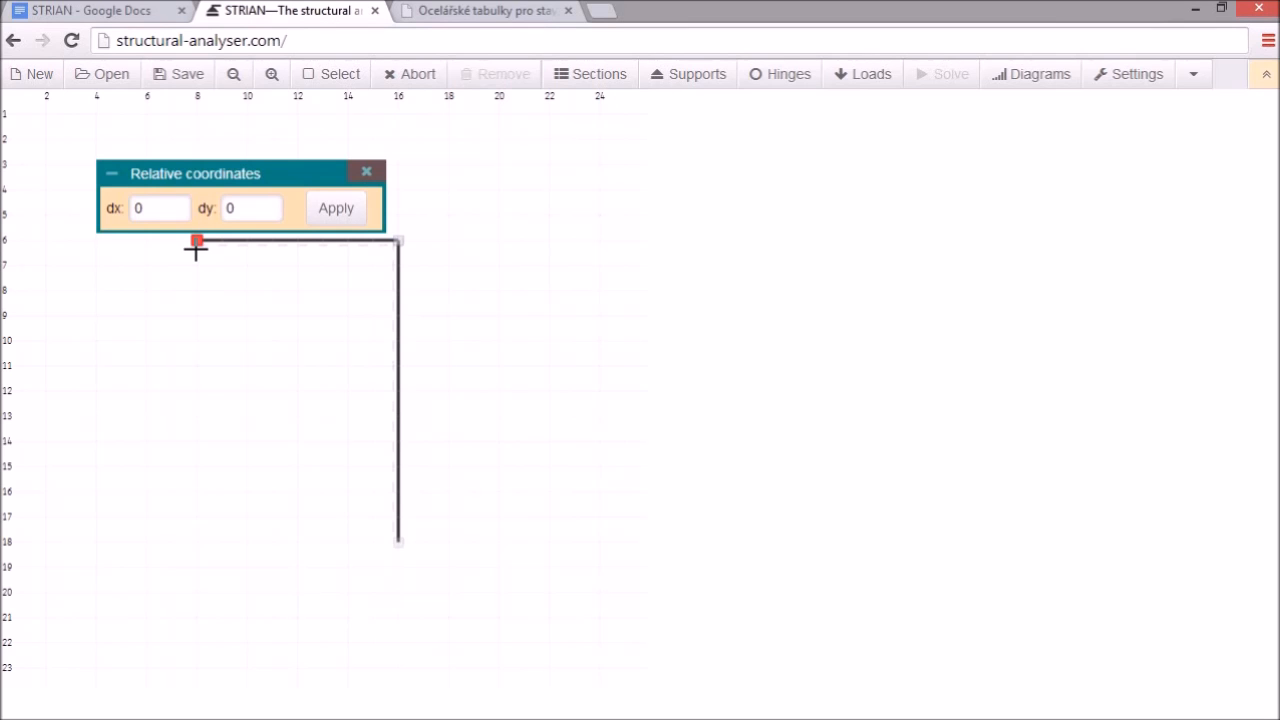
key("Tab")
key("Tab")
key("BackSpace")
type("12")
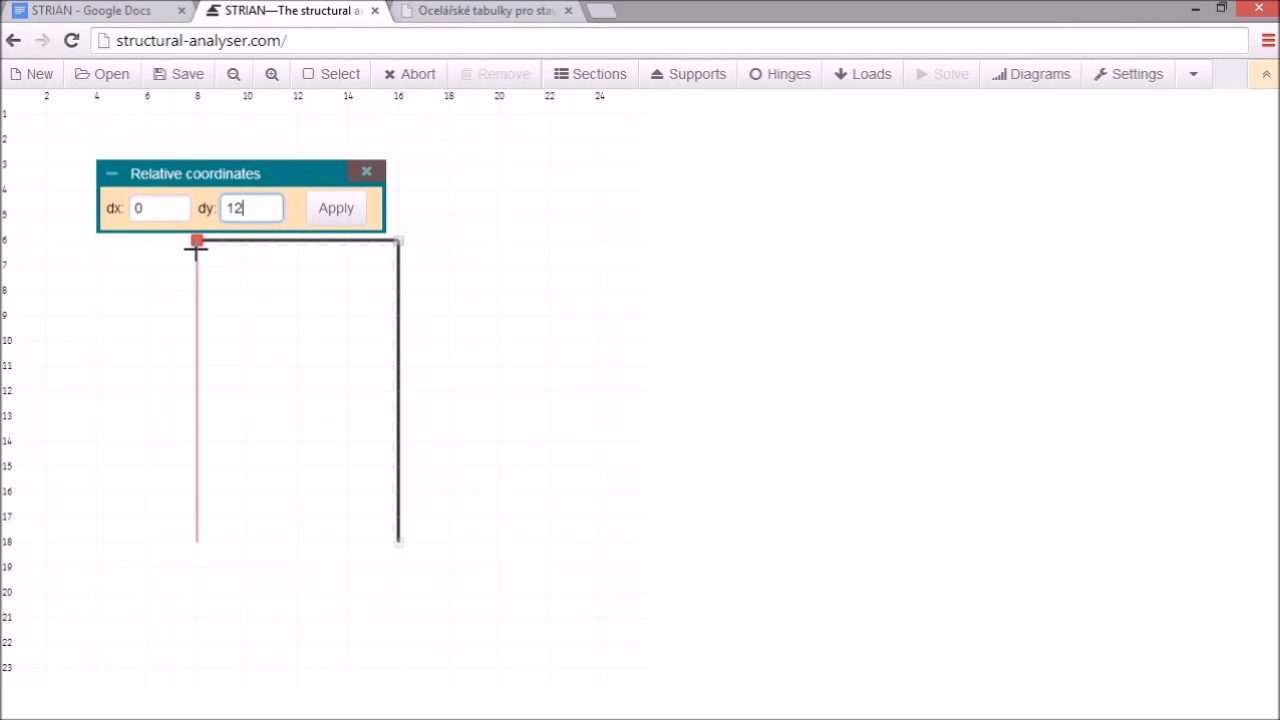
key("Return")
key("Escape")
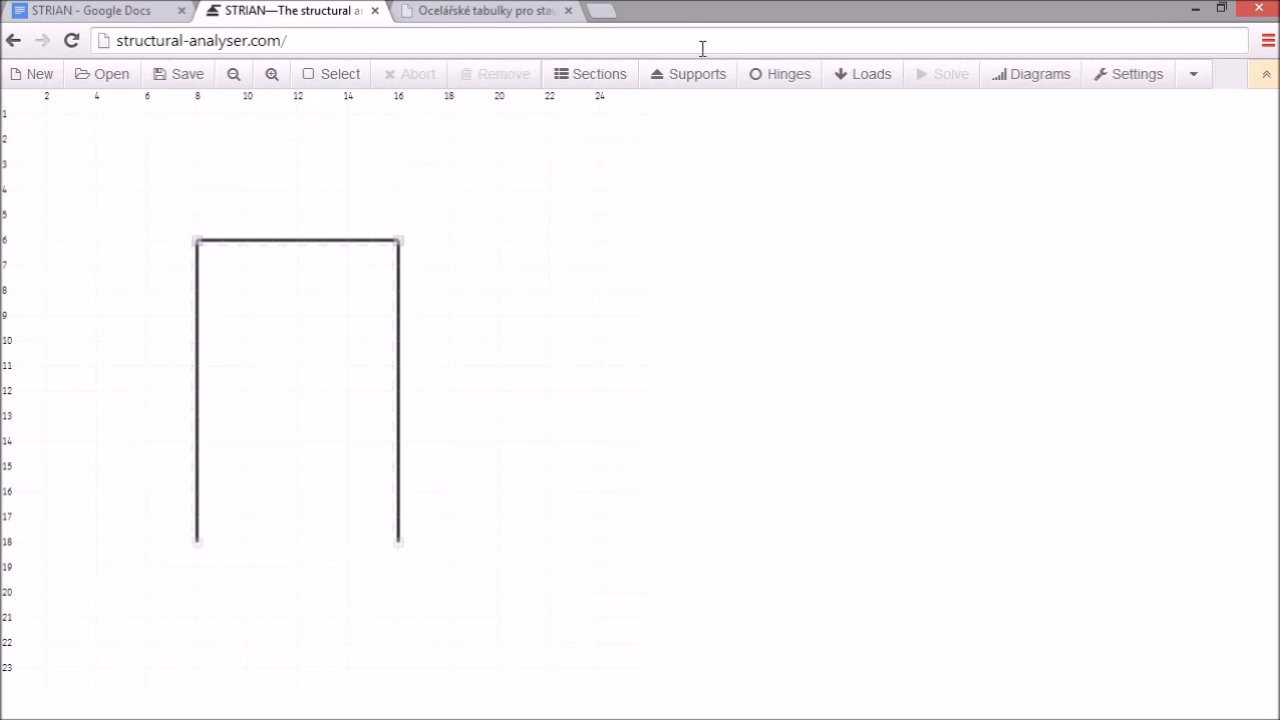
Step: Assign Fixed supports to the base nodes of both columns
left_click(690, 76)
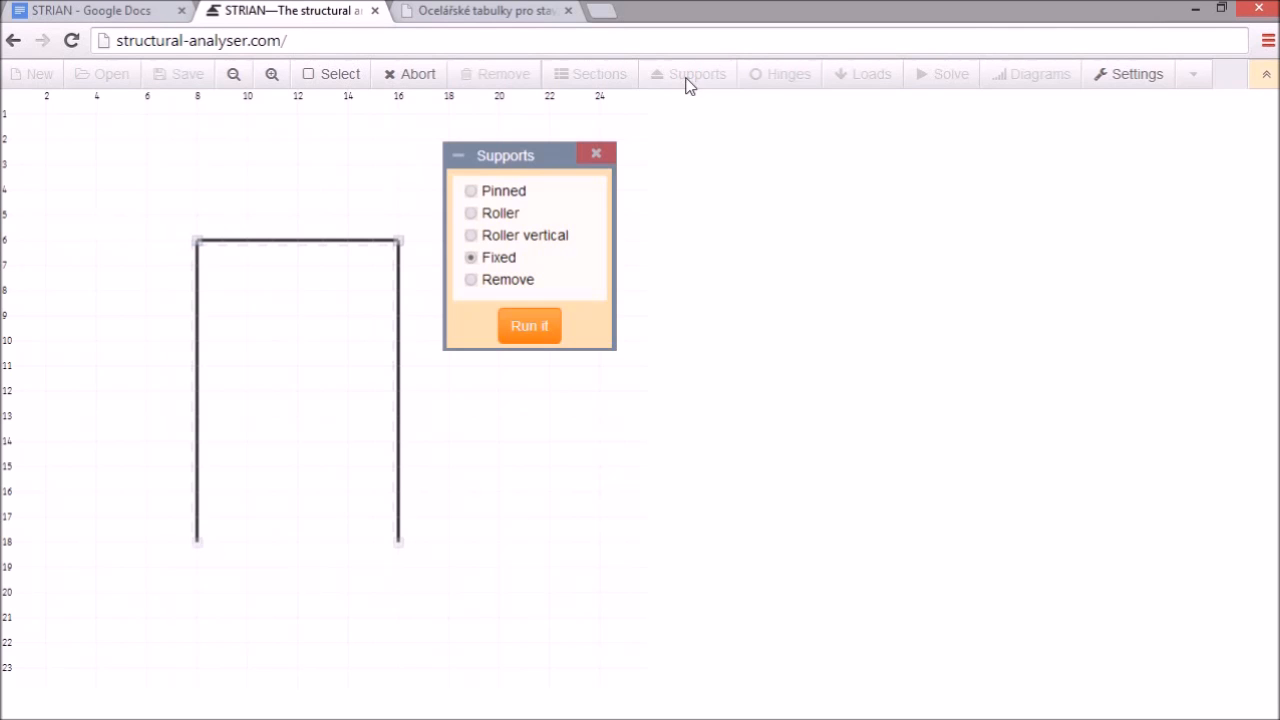
left_click(524, 323)
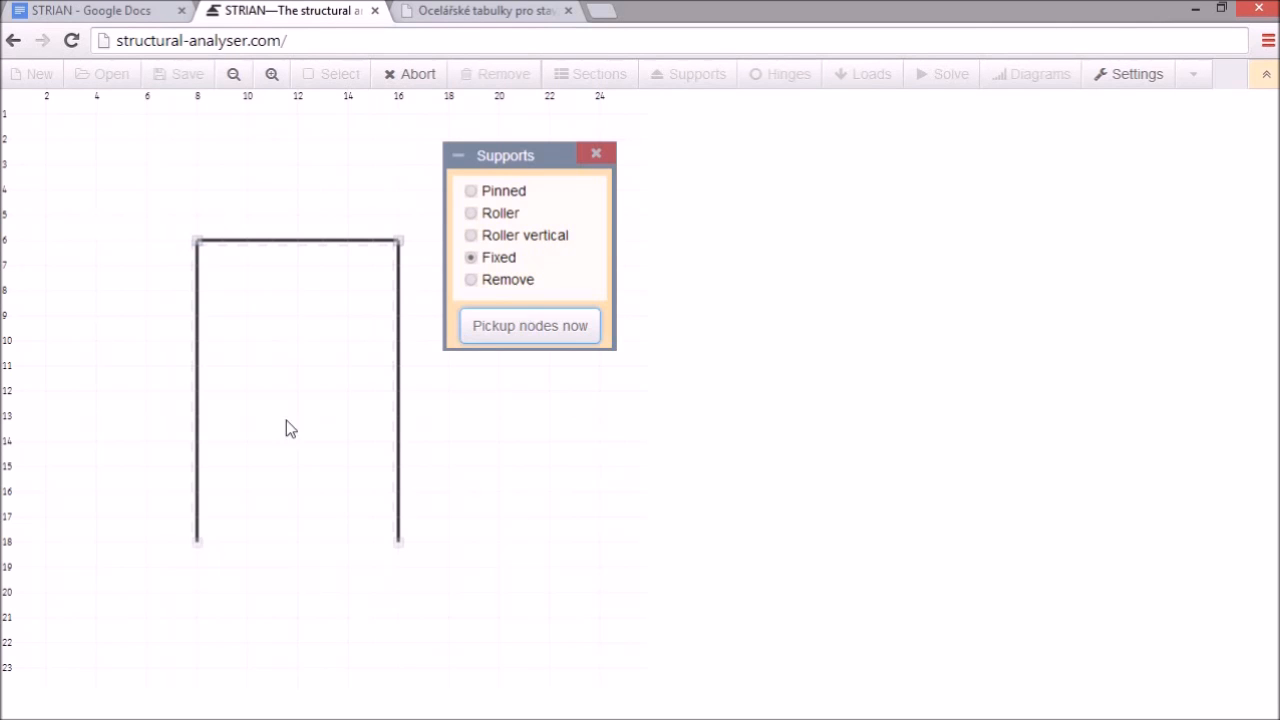
left_click(198, 545)
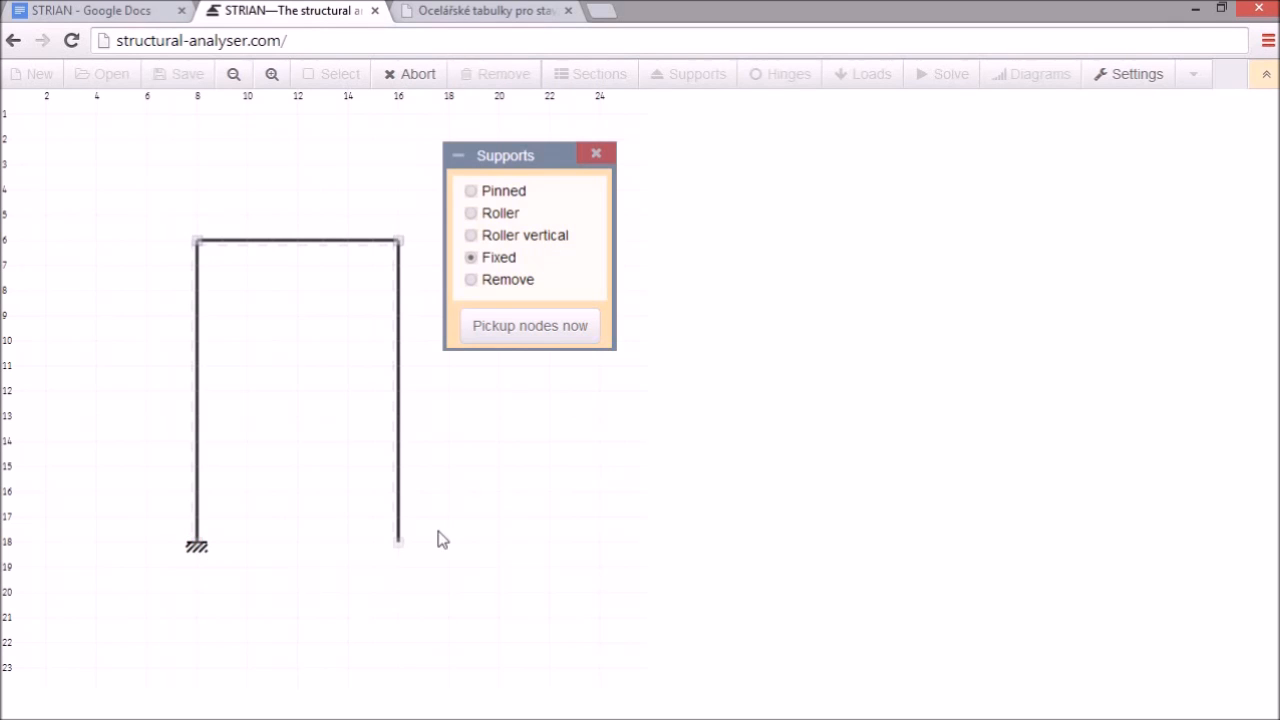
left_click(399, 546)
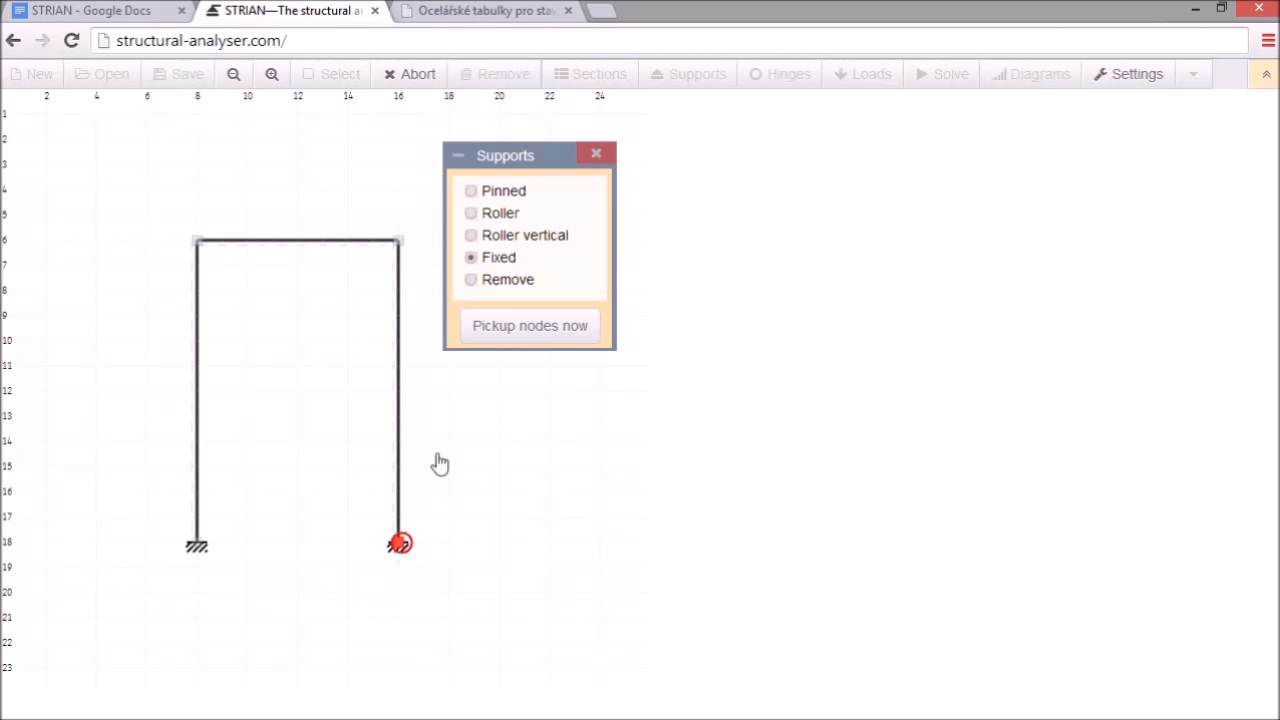
left_click(596, 156)
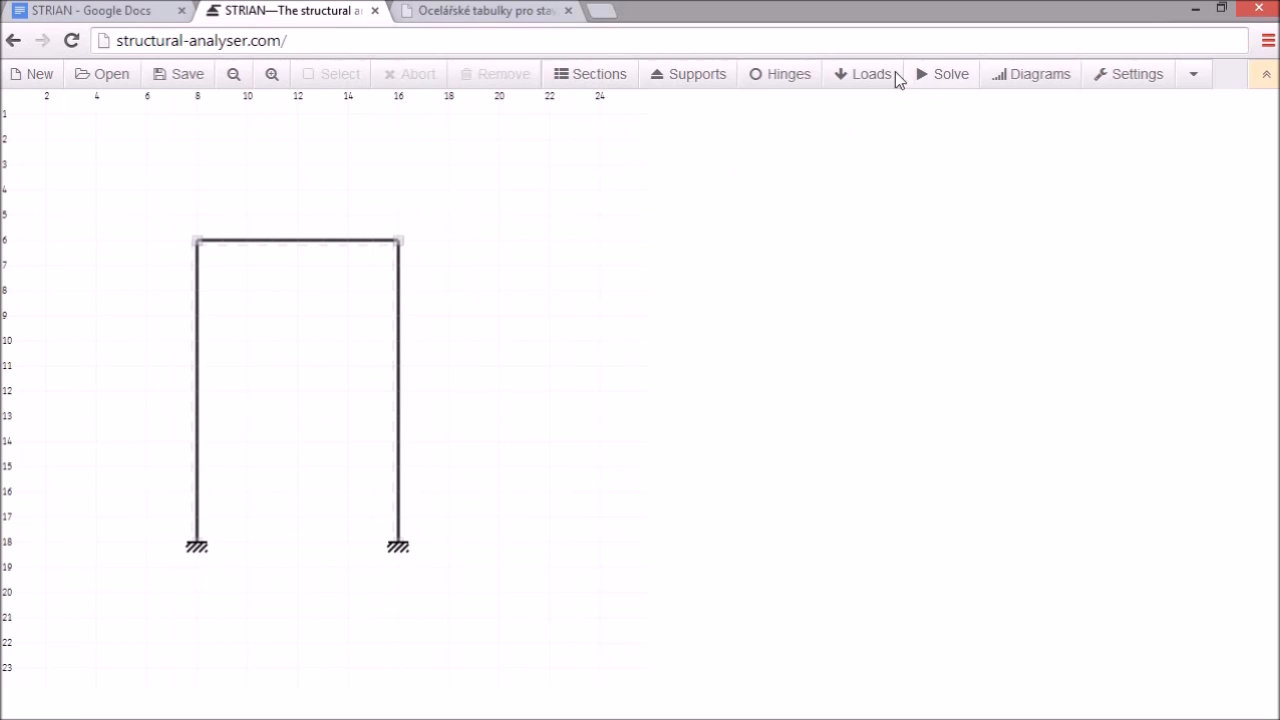
Step: Apply single 2 kN loads at 90° to the left column at its top node and 2, 4 and 6 m below it
left_click(877, 73)
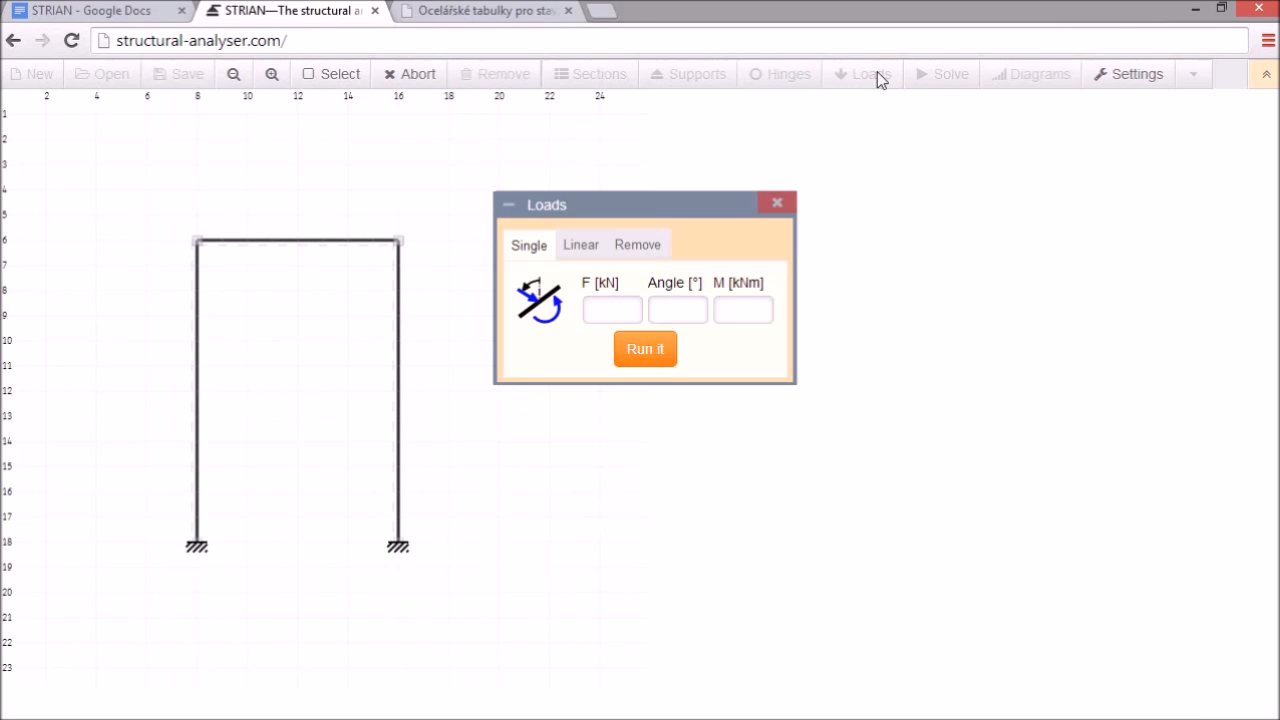
left_click(613, 303)
type("2")
left_click(673, 310)
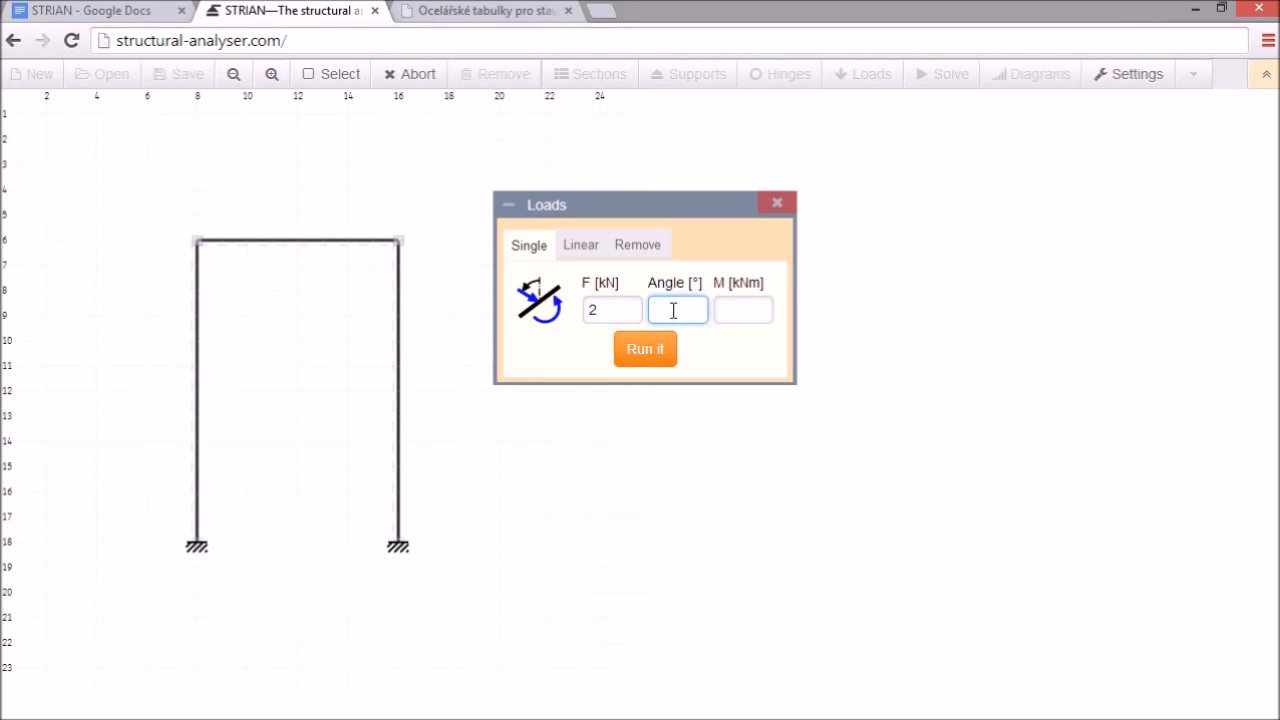
type("90")
left_click(651, 348)
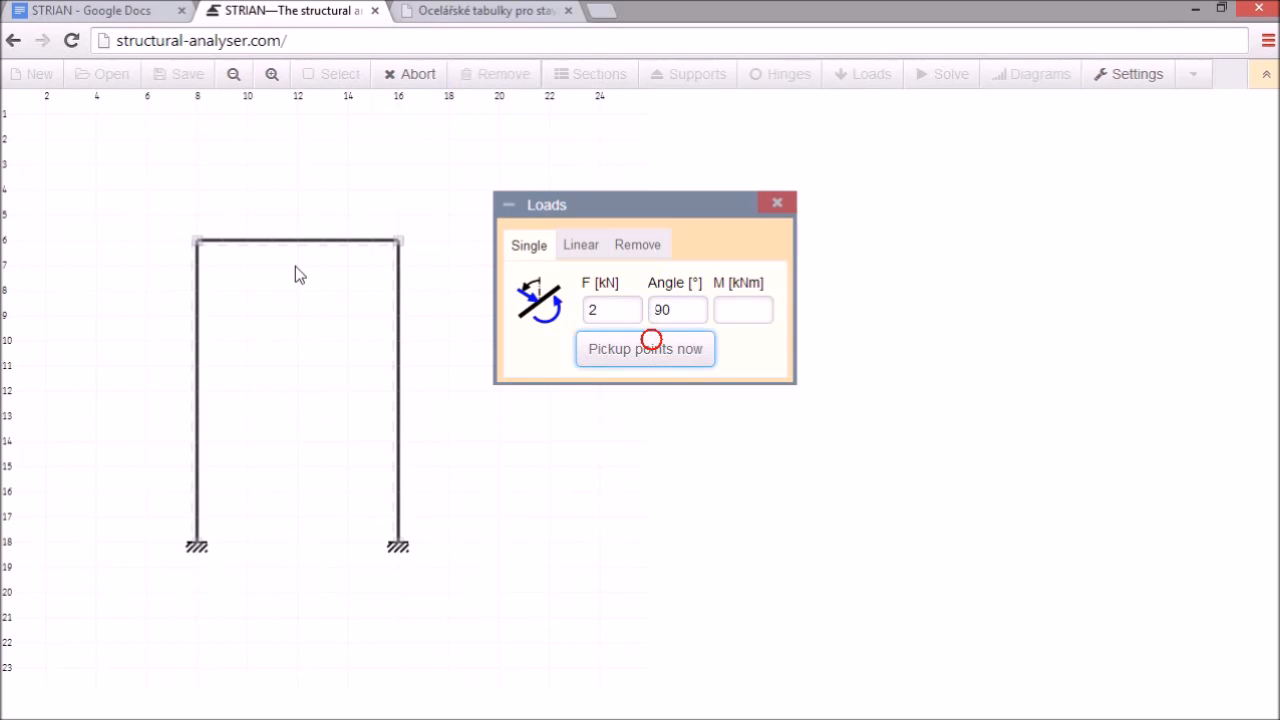
left_click(201, 245)
left_click(201, 290)
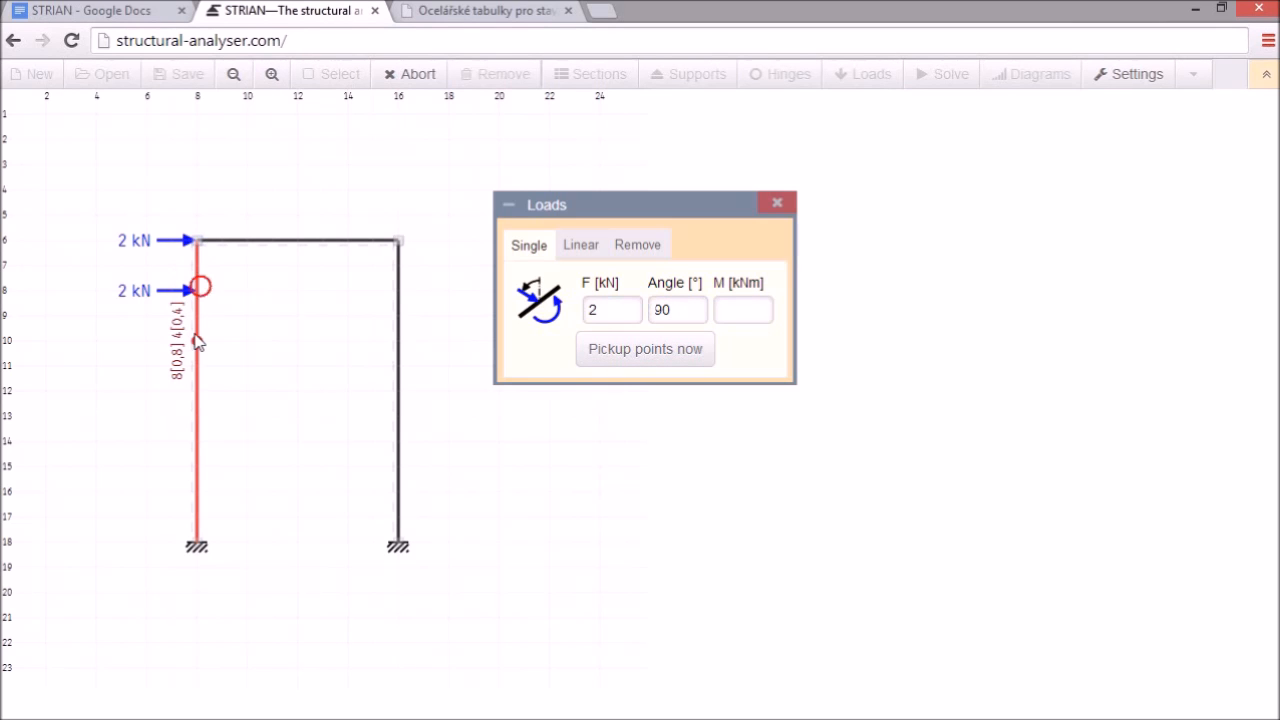
left_click(197, 340)
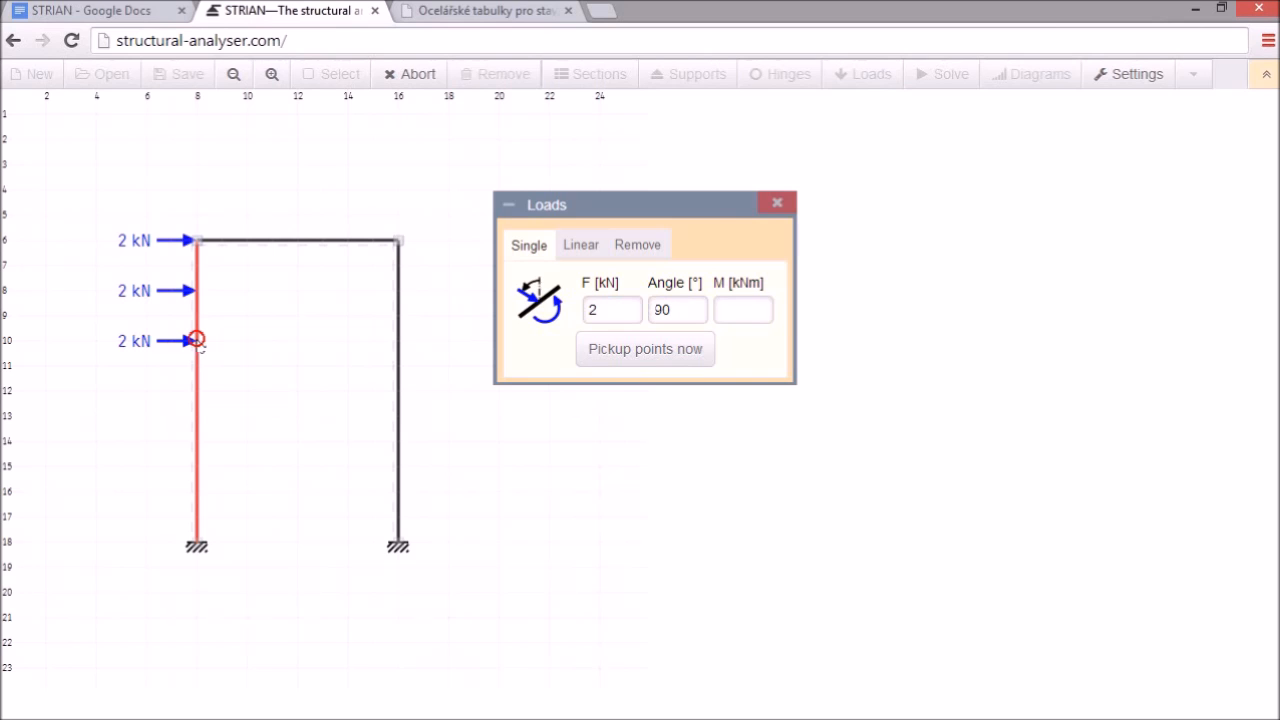
left_click(197, 389)
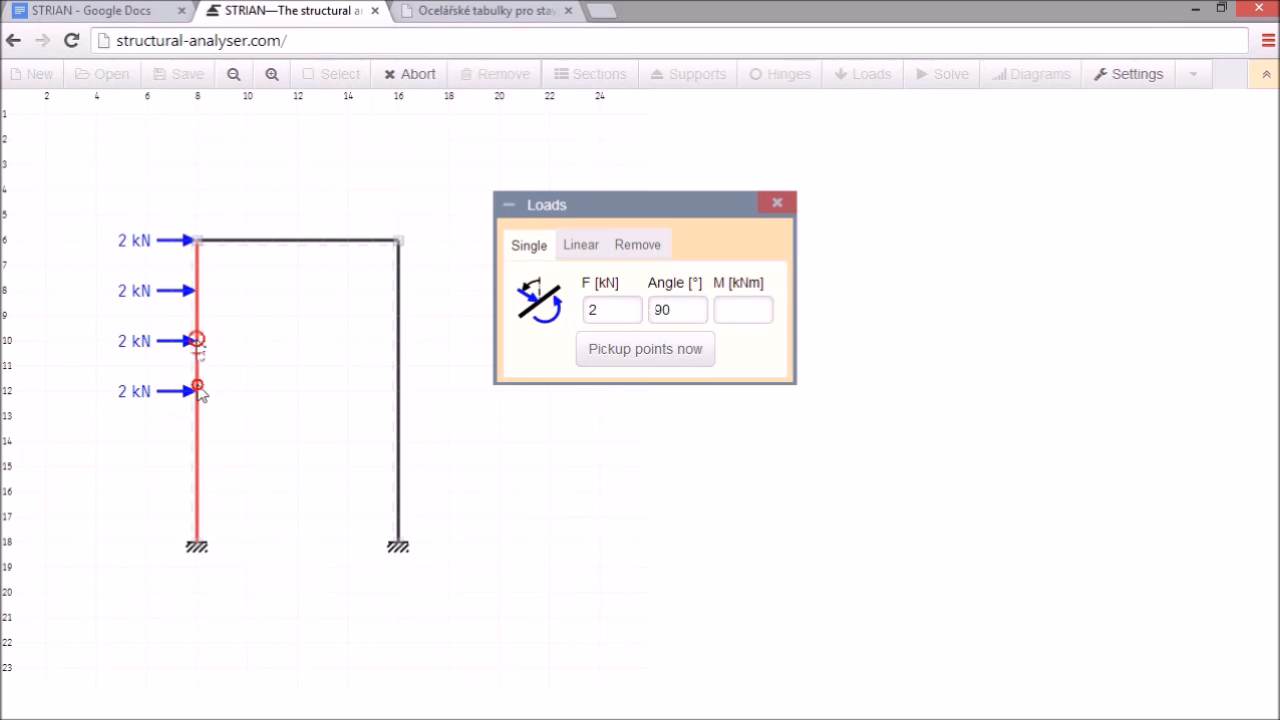
left_click(774, 206)
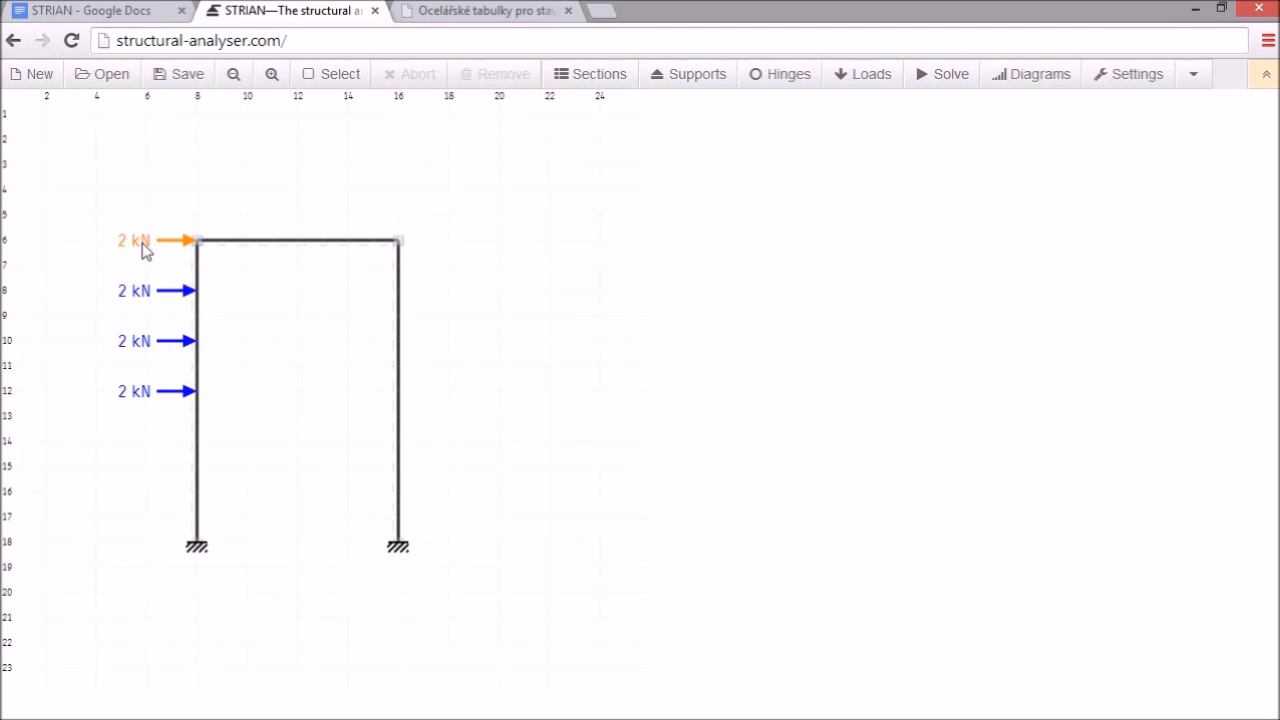
Step: Remove the 2 kN load at the top node of the left column
left_click(143, 251)
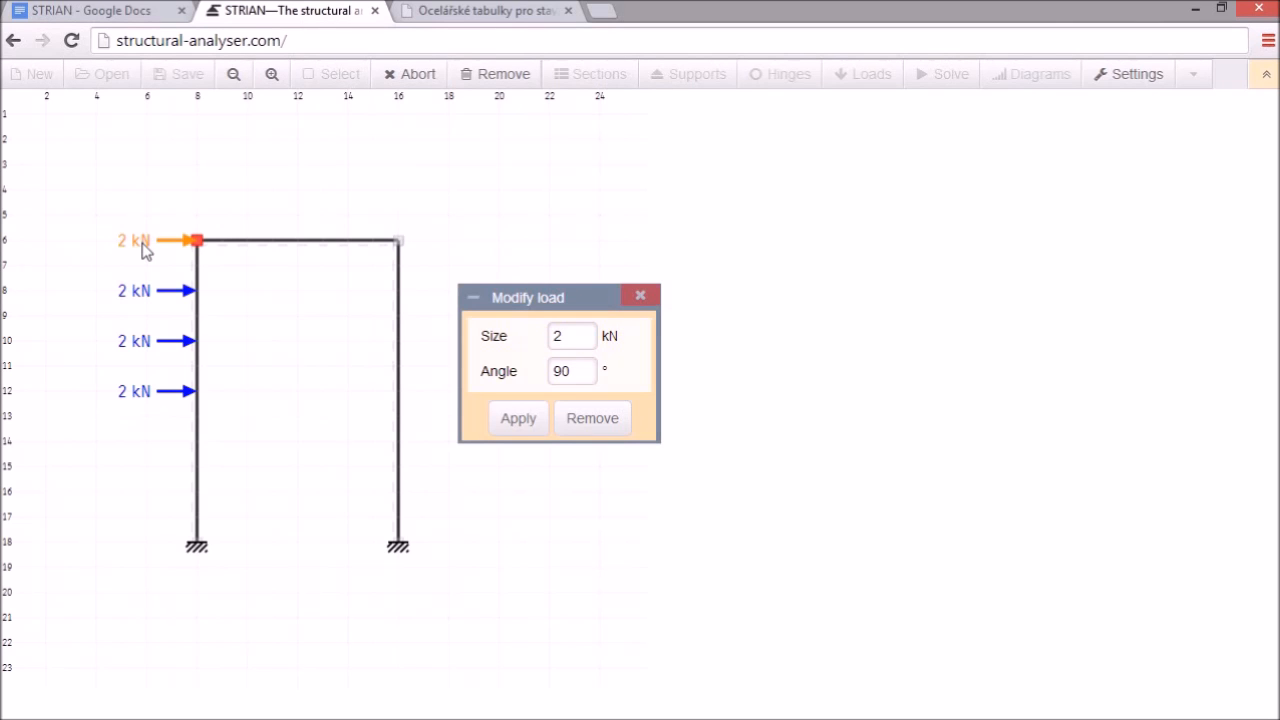
left_click(598, 428)
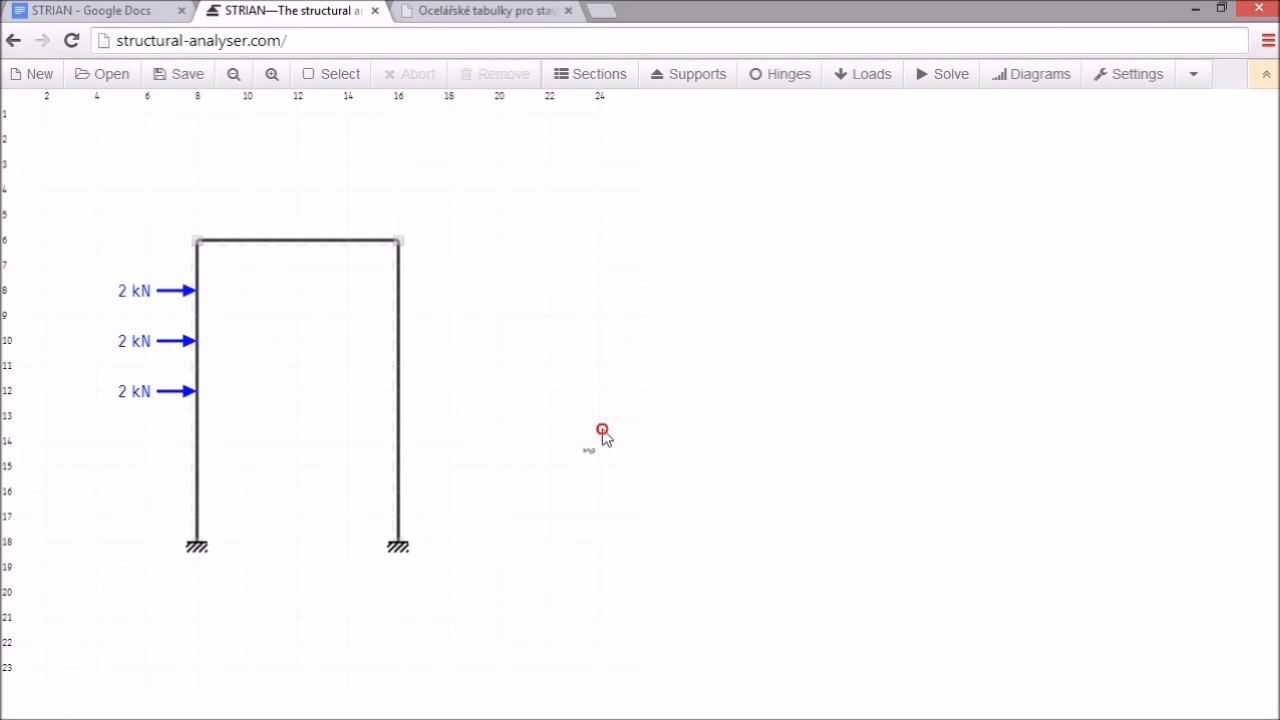
Step: Remove the 2 kN loads located 2 m and 4 m below the top of the left column
left_click(273, 289)
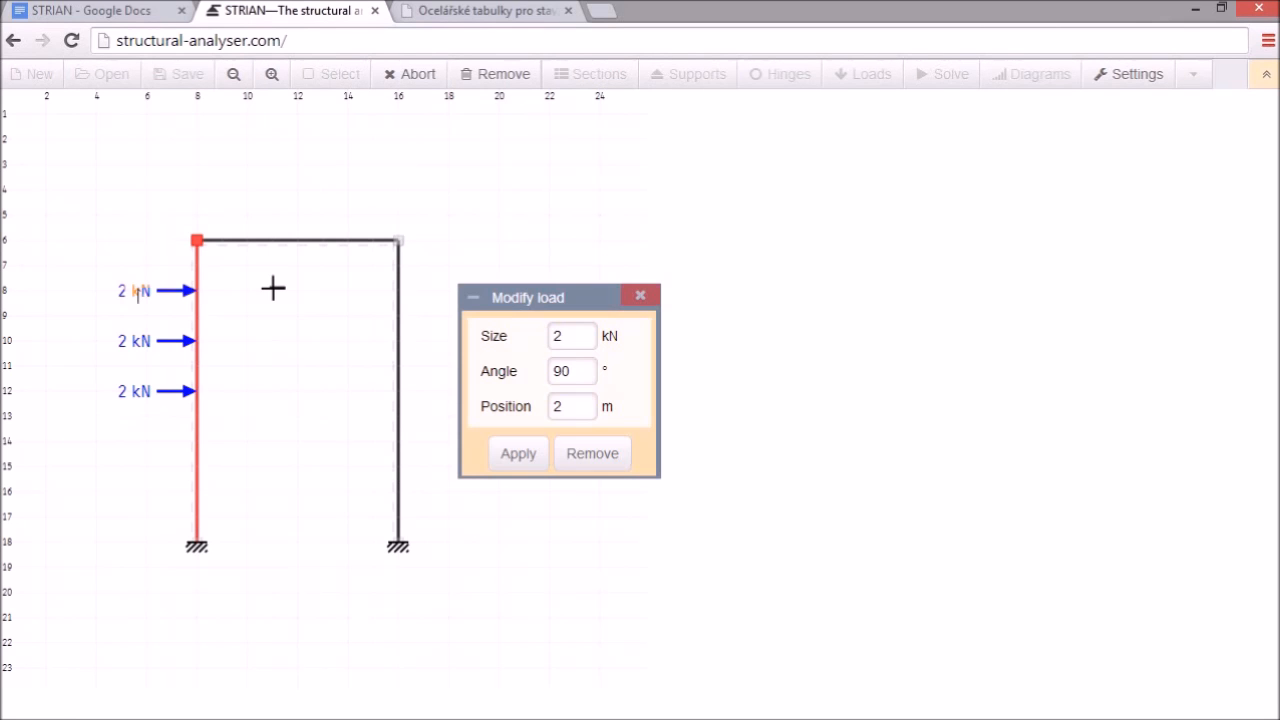
left_click(504, 80)
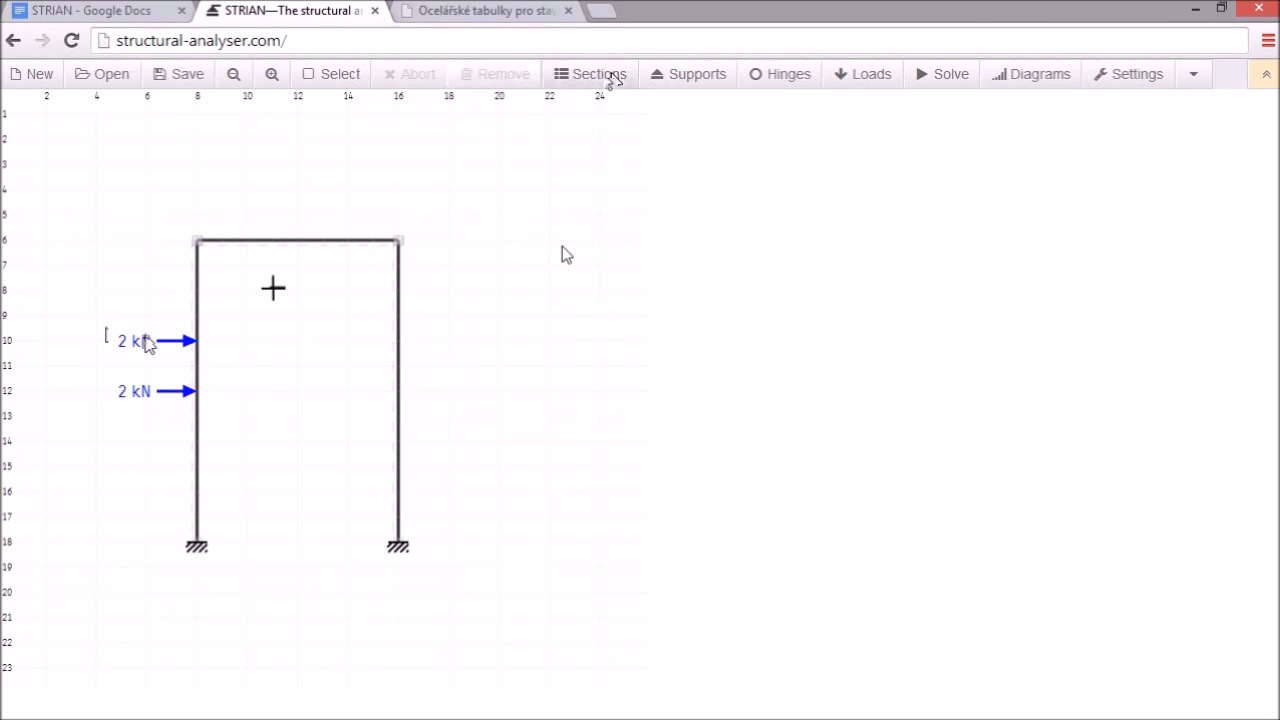
left_click(147, 343)
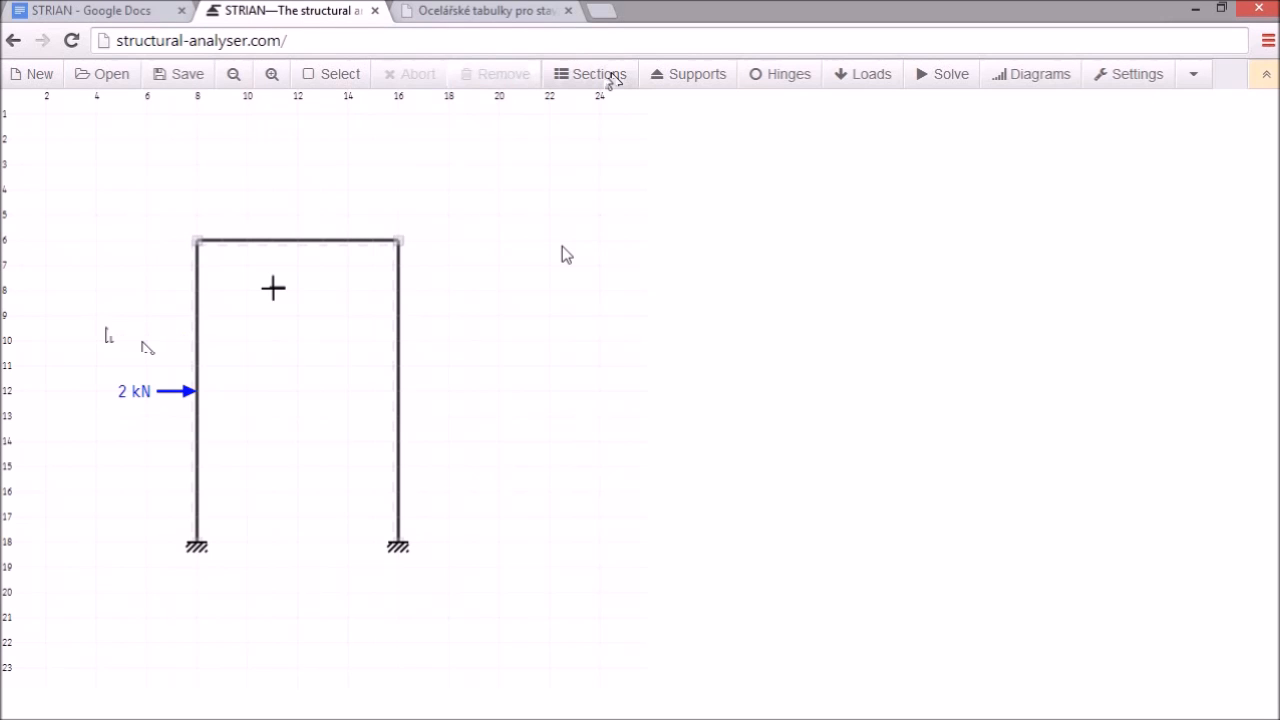
Step: Change the remaining load on the left column to a size of 4 kN at position 2 m
left_click(134, 397)
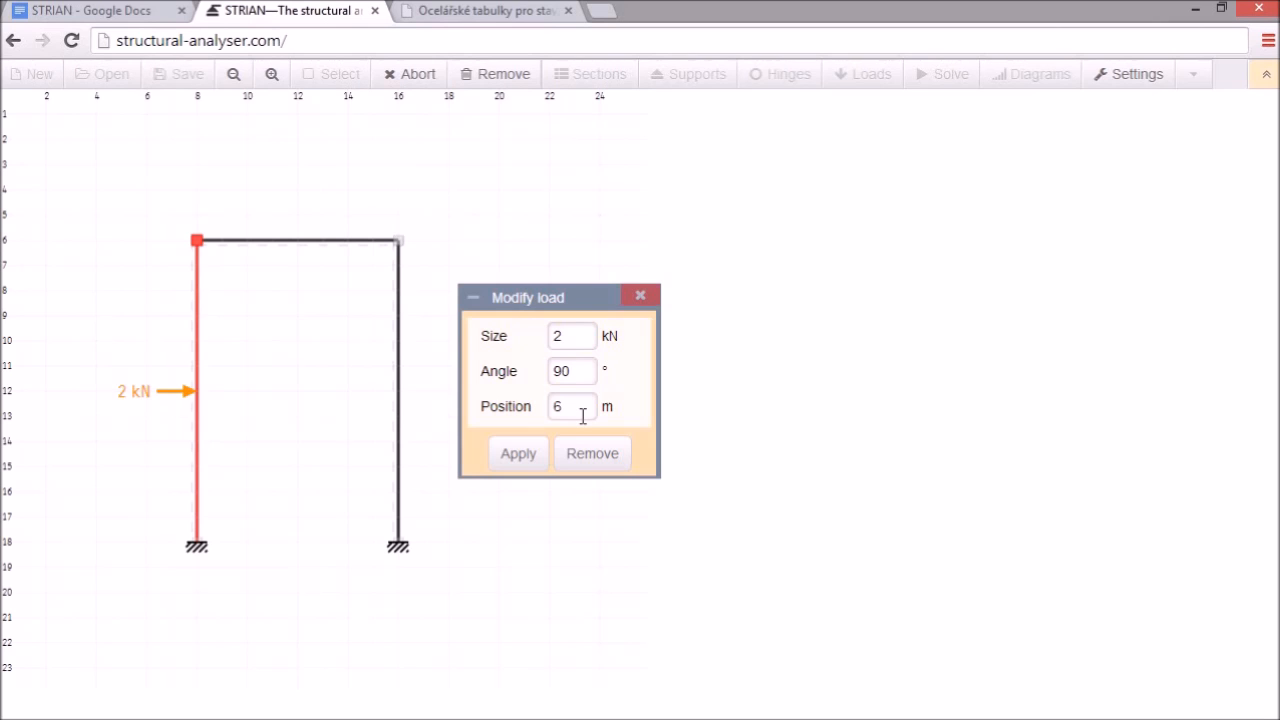
left_click(570, 338)
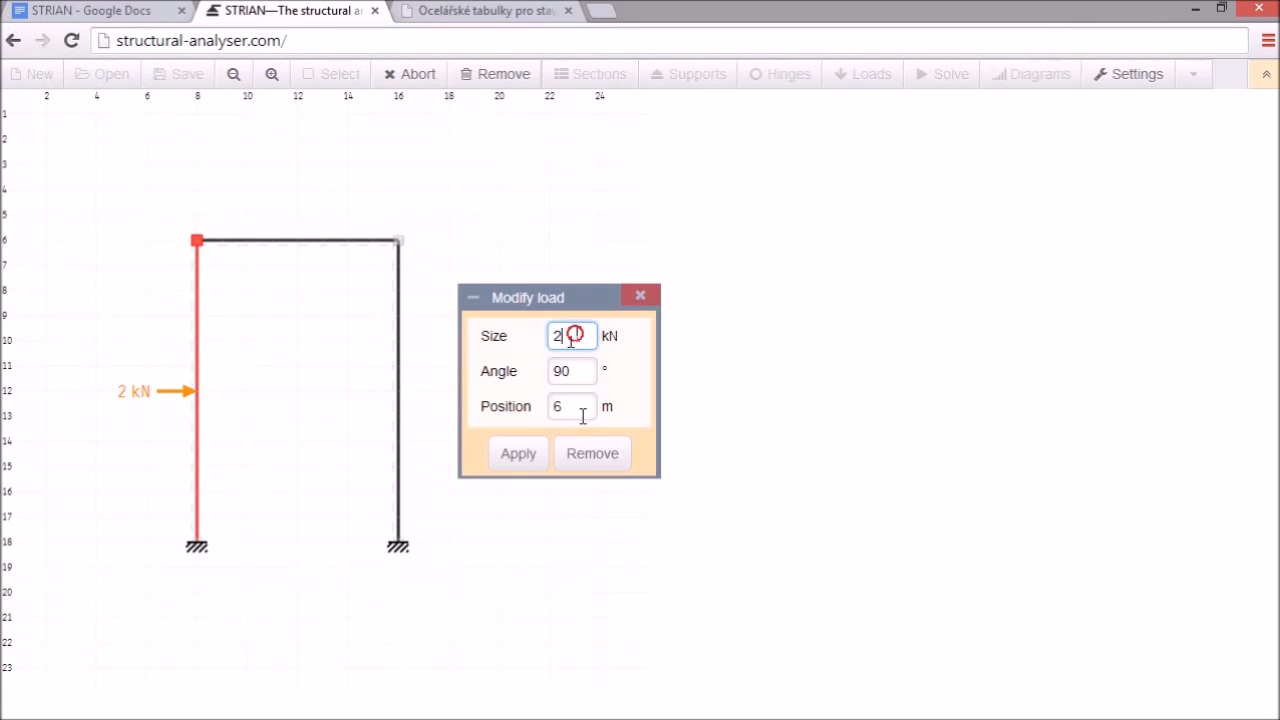
key("BackSpace")
type("4")
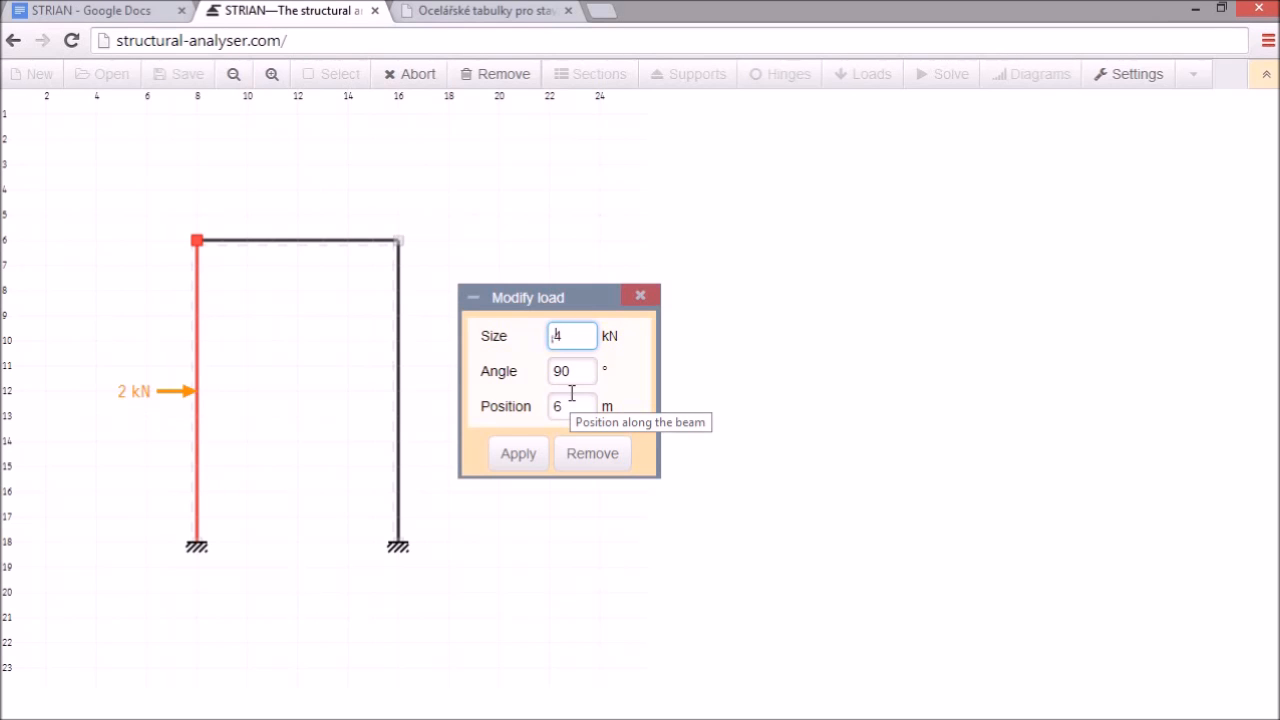
left_click(572, 407)
key("BackSpace")
type("2")
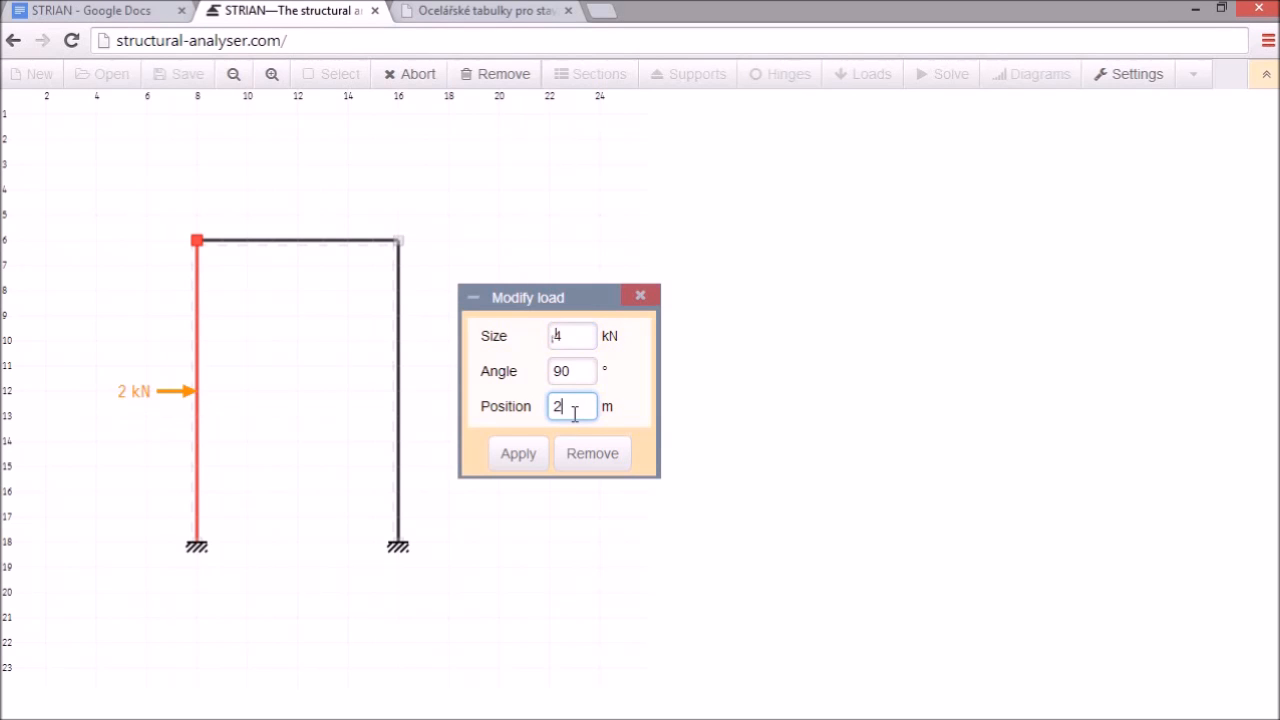
key("Return")
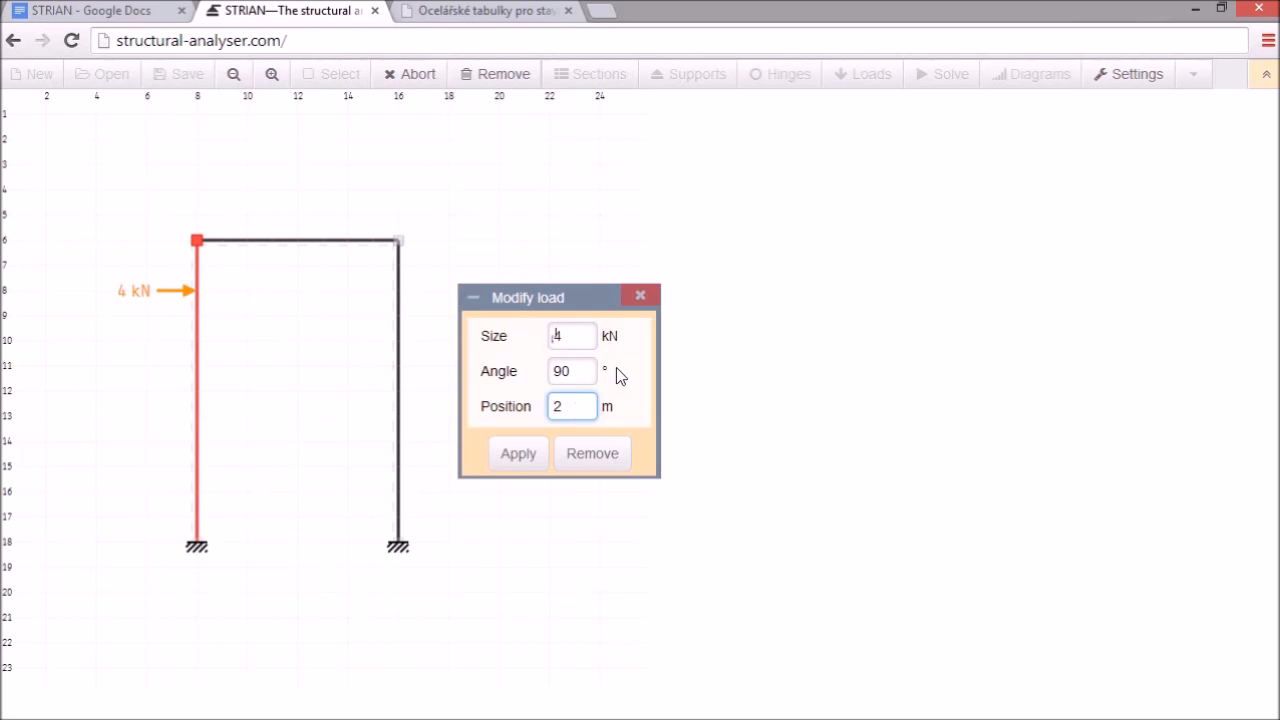
left_click(640, 296)
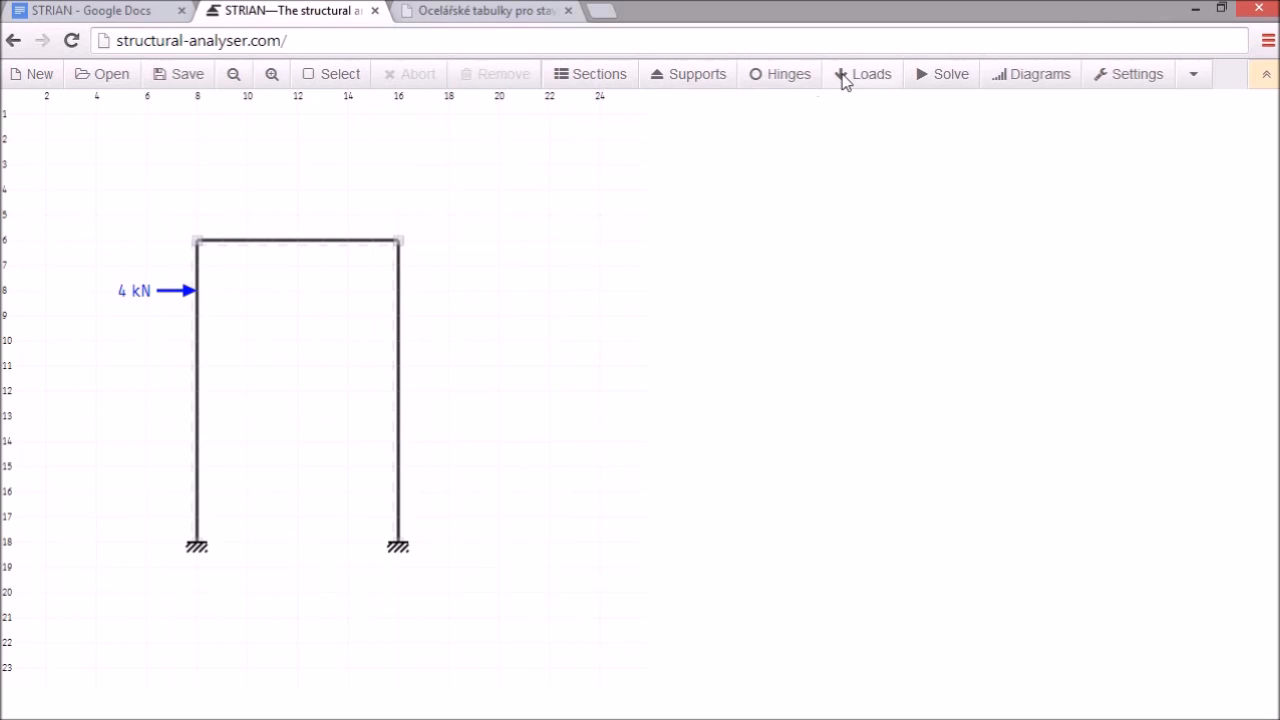
Step: Apply a linear load of 10 kN/m at 0° to the beam, from its left end to 5 m along it
left_click(843, 76)
left_click(587, 245)
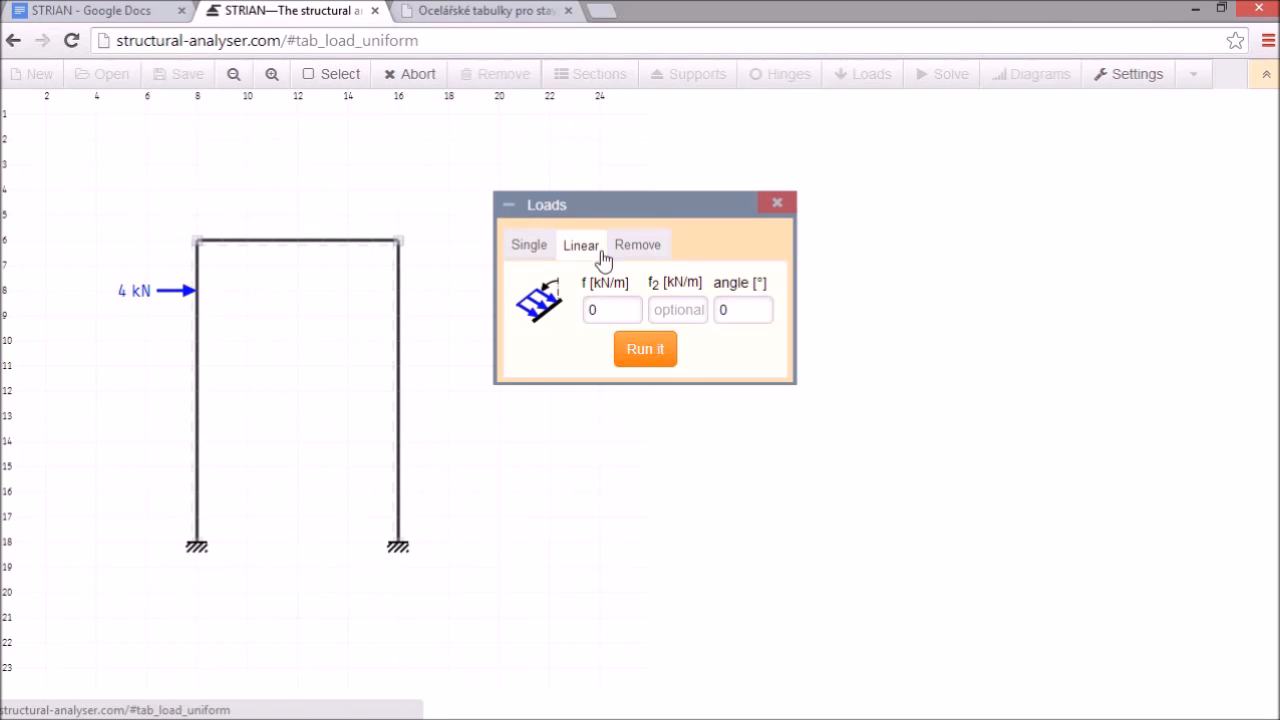
left_click(620, 308)
key("BackSpace")
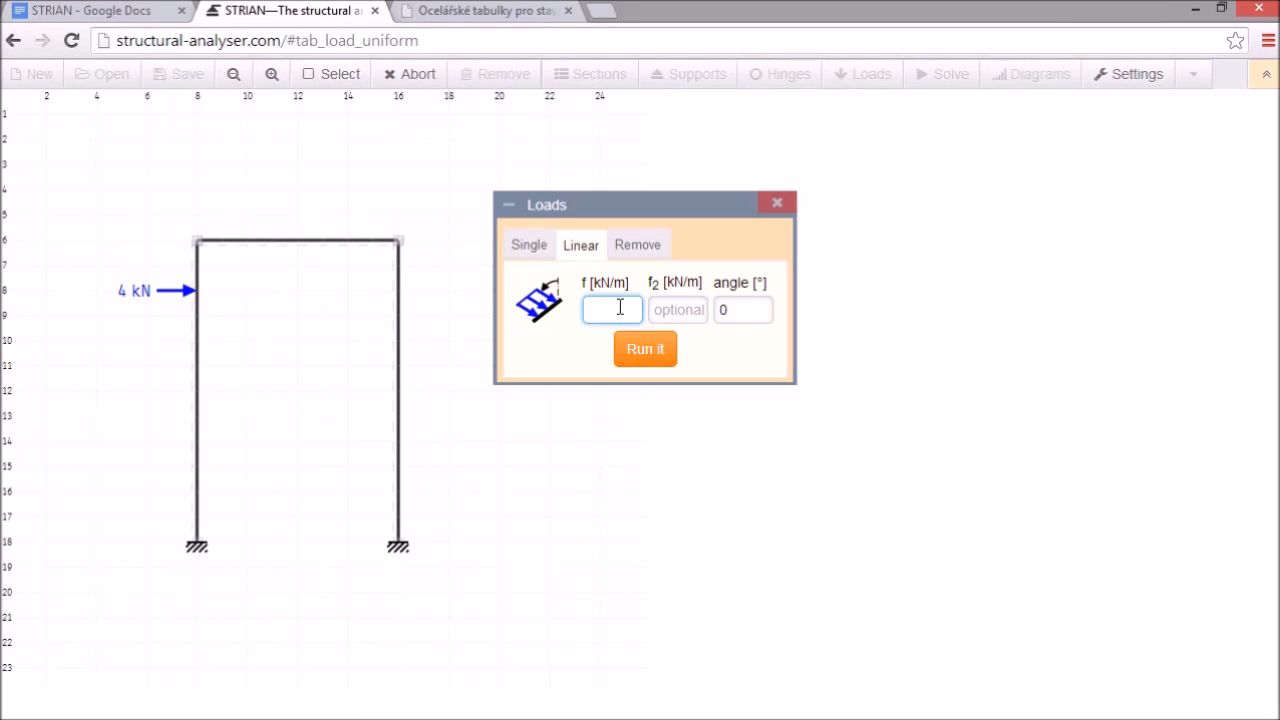
type("10")
left_click(626, 348)
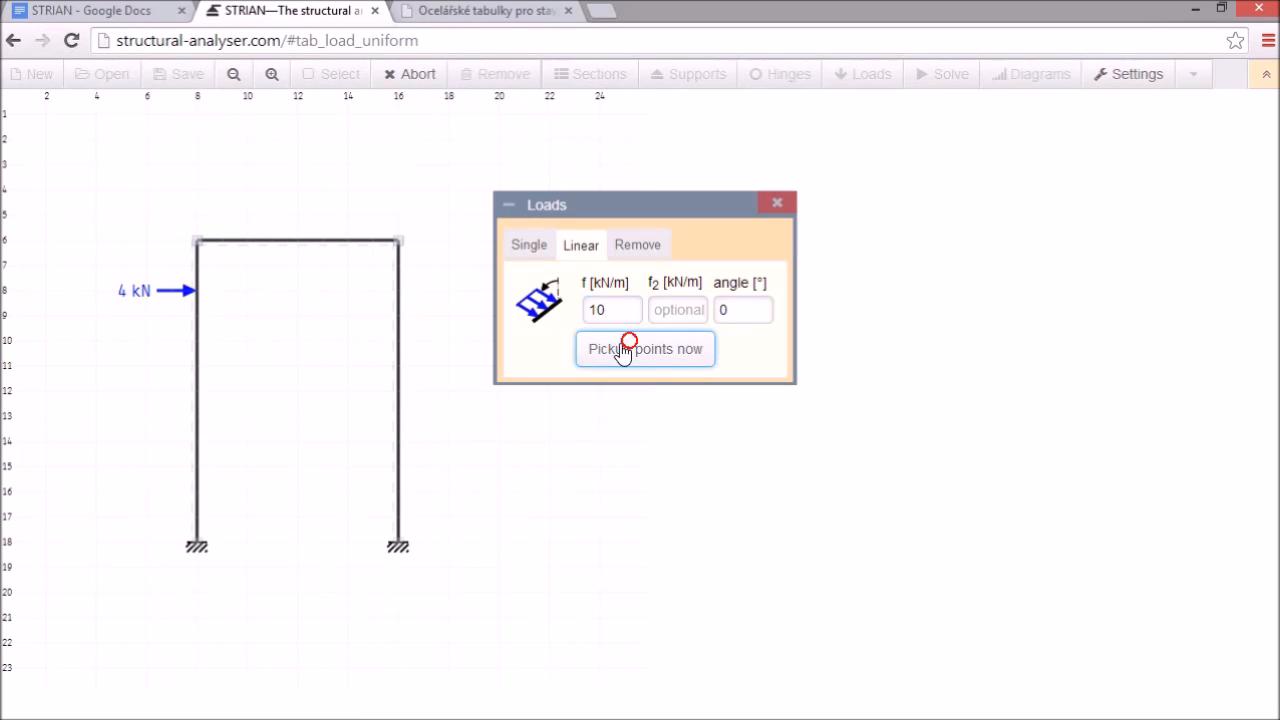
left_click(197, 241)
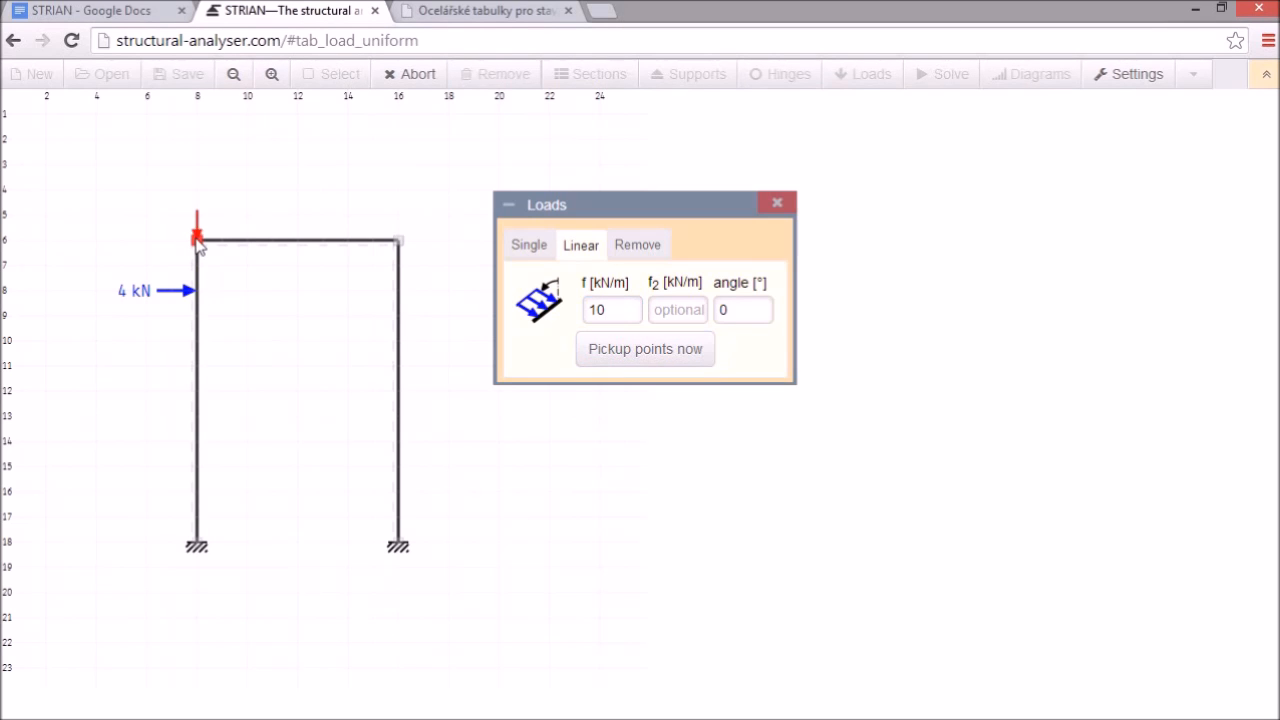
left_click(322, 247)
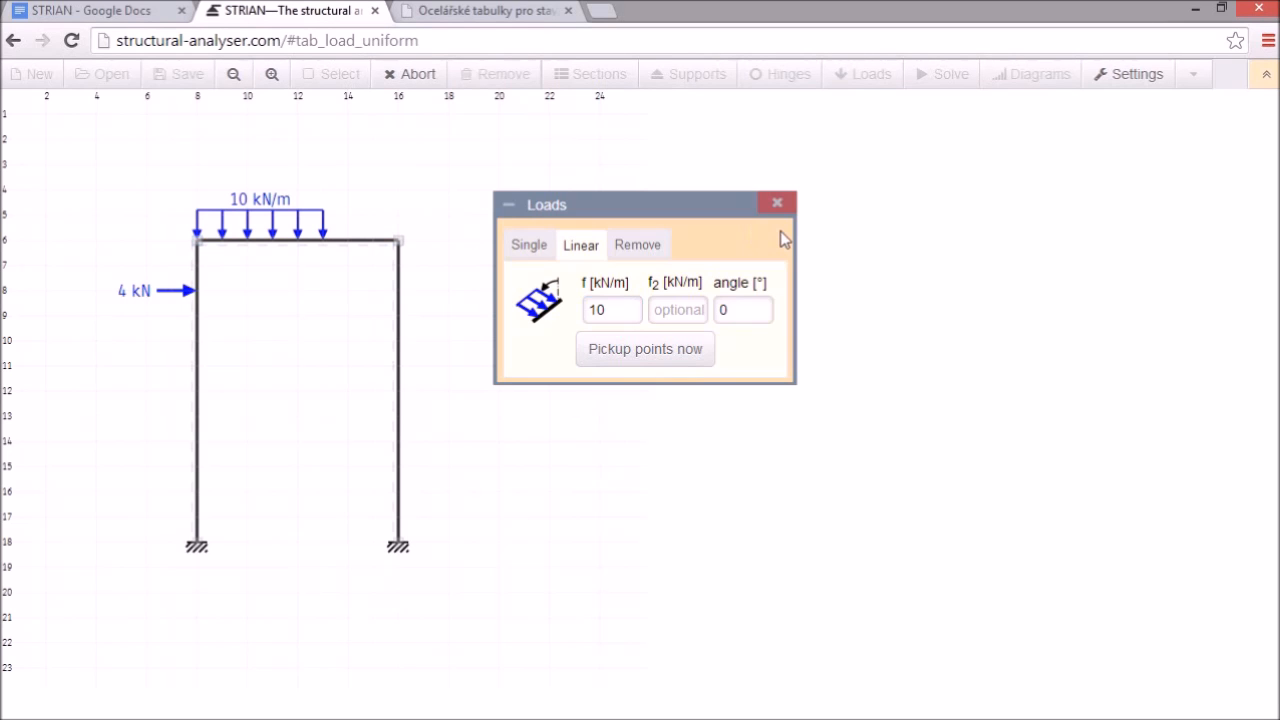
key("Escape")
key("Escape")
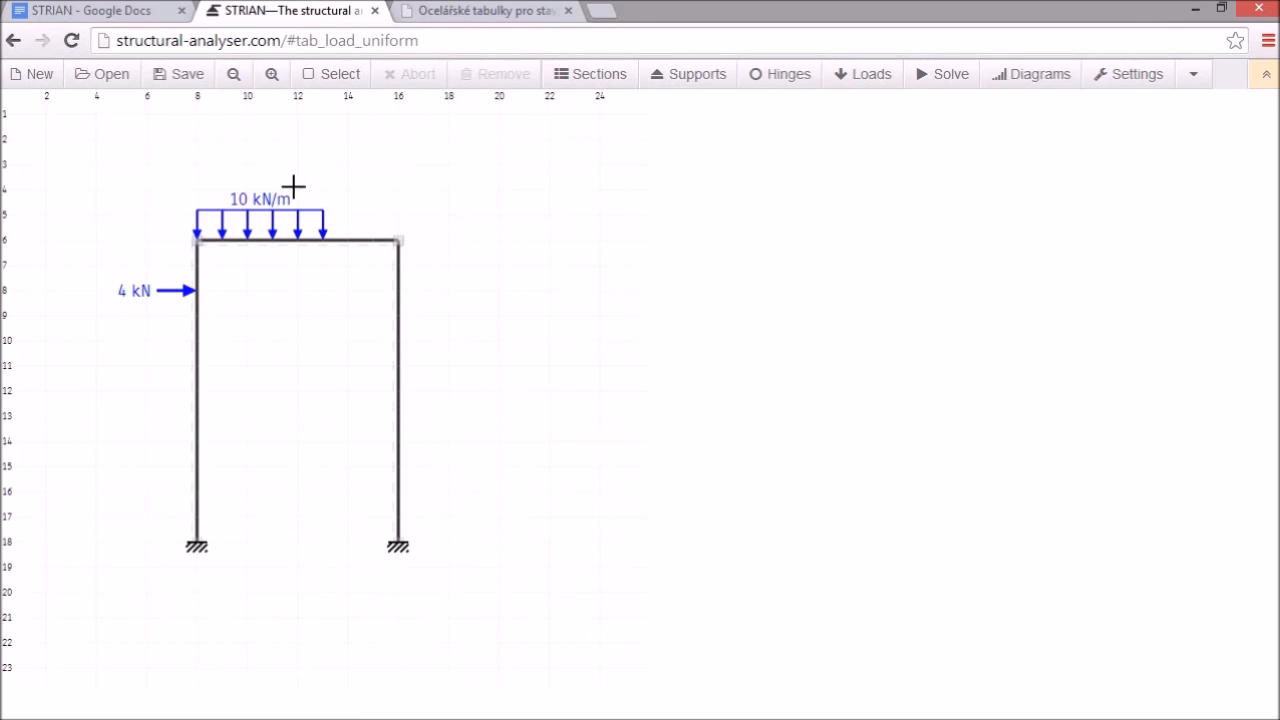
Step: Remove the linear load from the beam and the single load from the left column, and check the loading of Example 11.5 in the textbook PDF
left_click(263, 204)
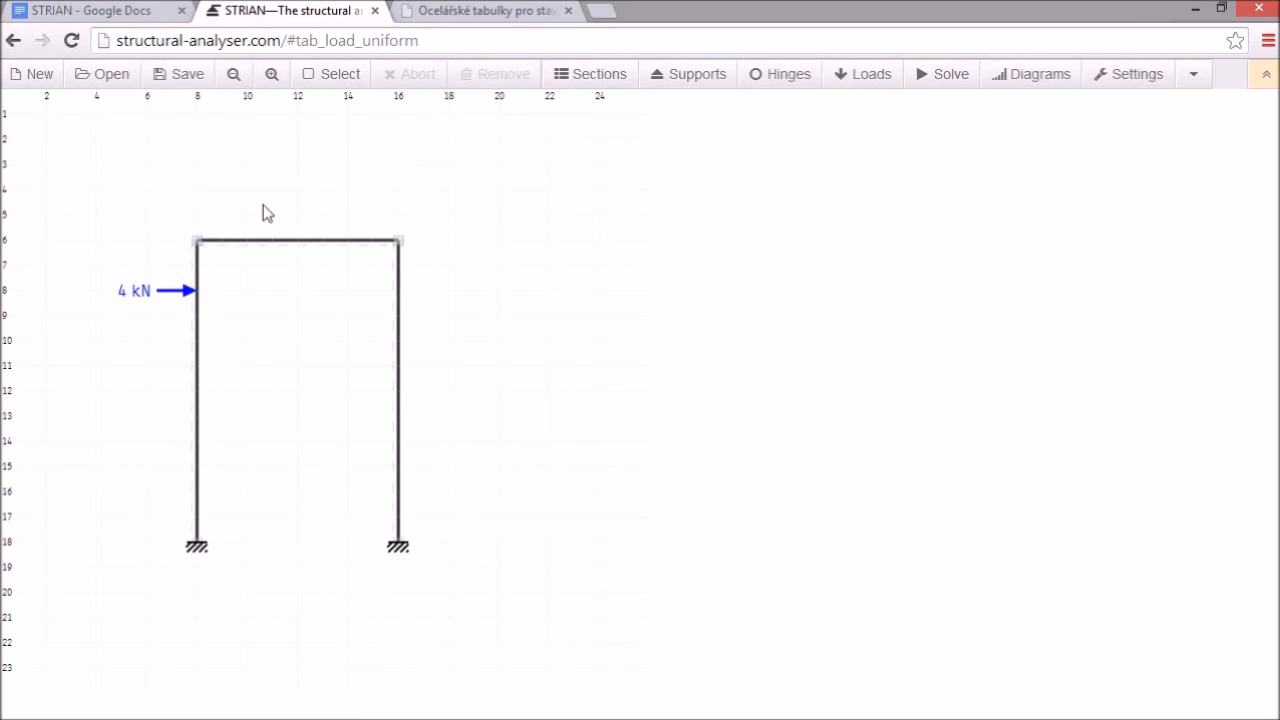
left_click(137, 305)
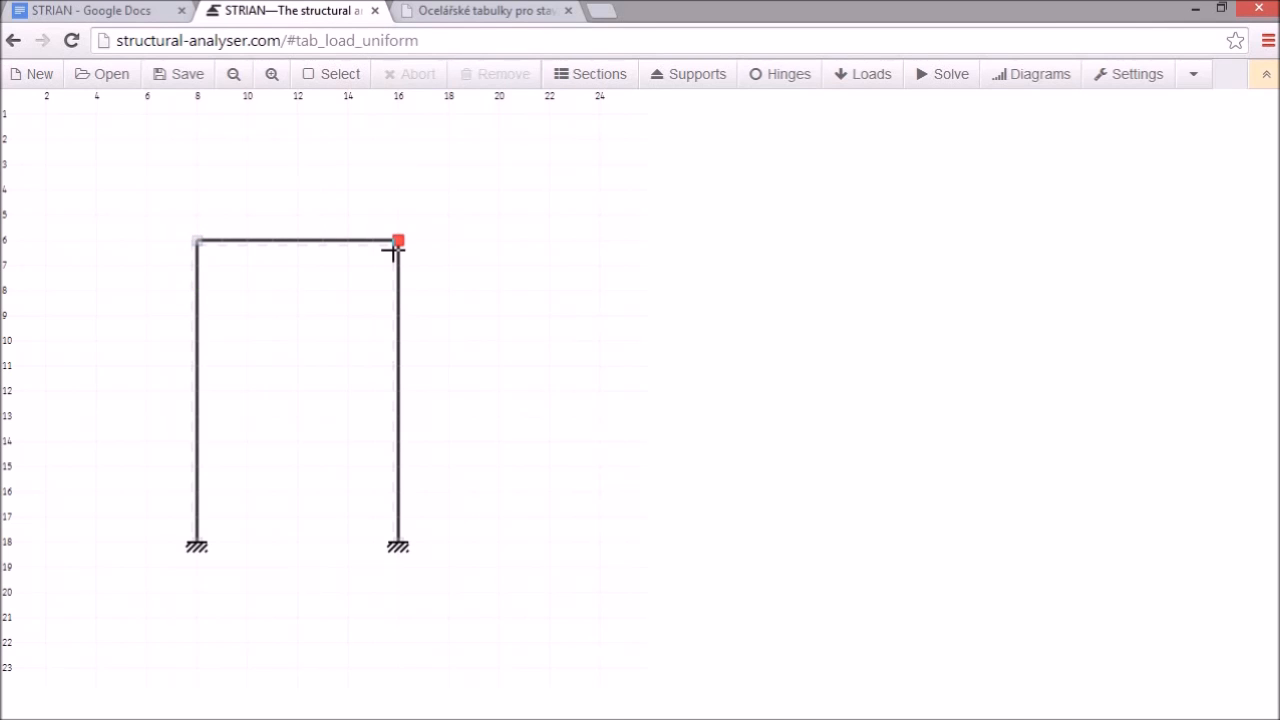
key("alt+Tab")
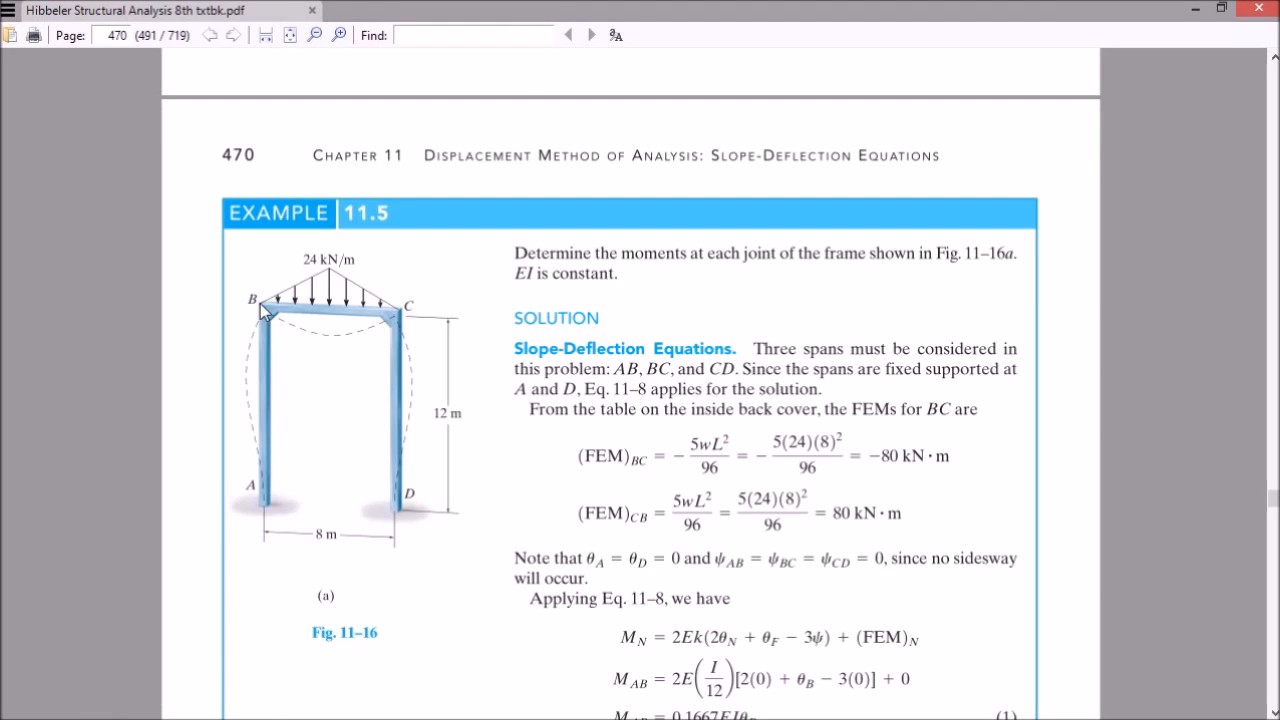
key("alt+Tab")
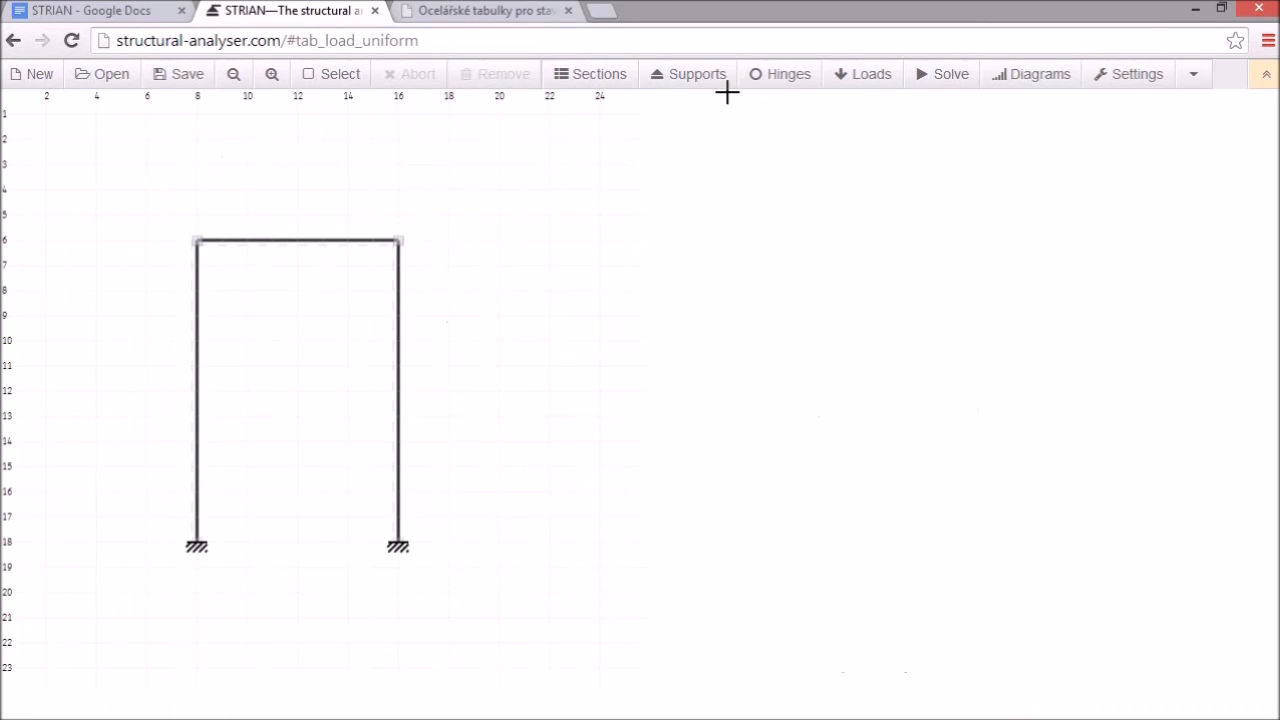
Step: Apply linear loads at 0° rising from 0 to 24 kN/m from each end of the beam to its midspan
left_click(858, 76)
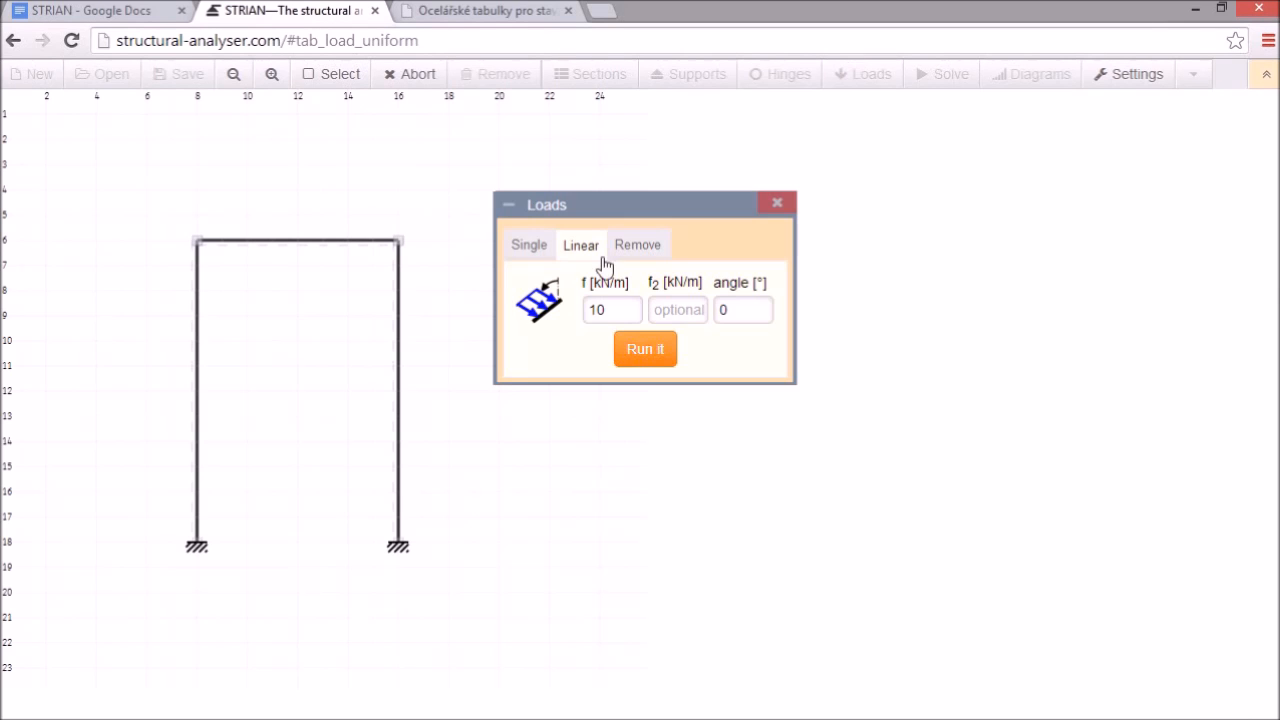
double_click(616, 309)
type("0")
key("Tab")
type("24")
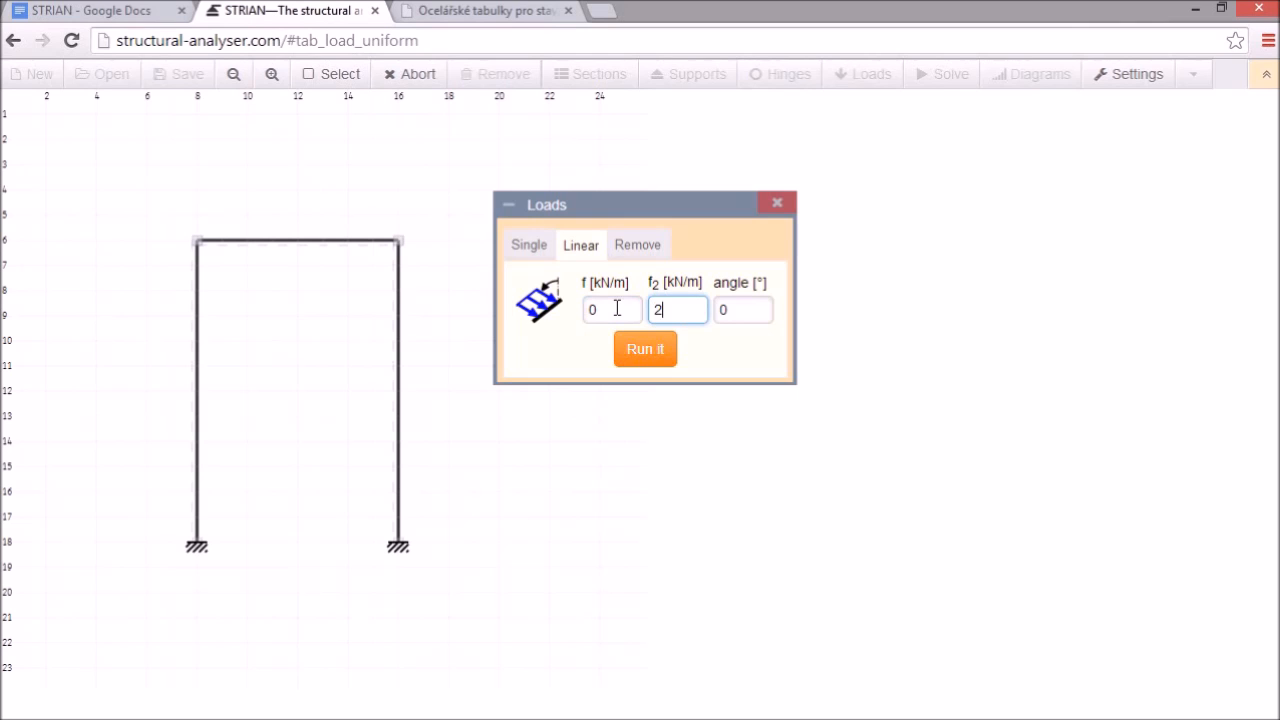
left_click(634, 355)
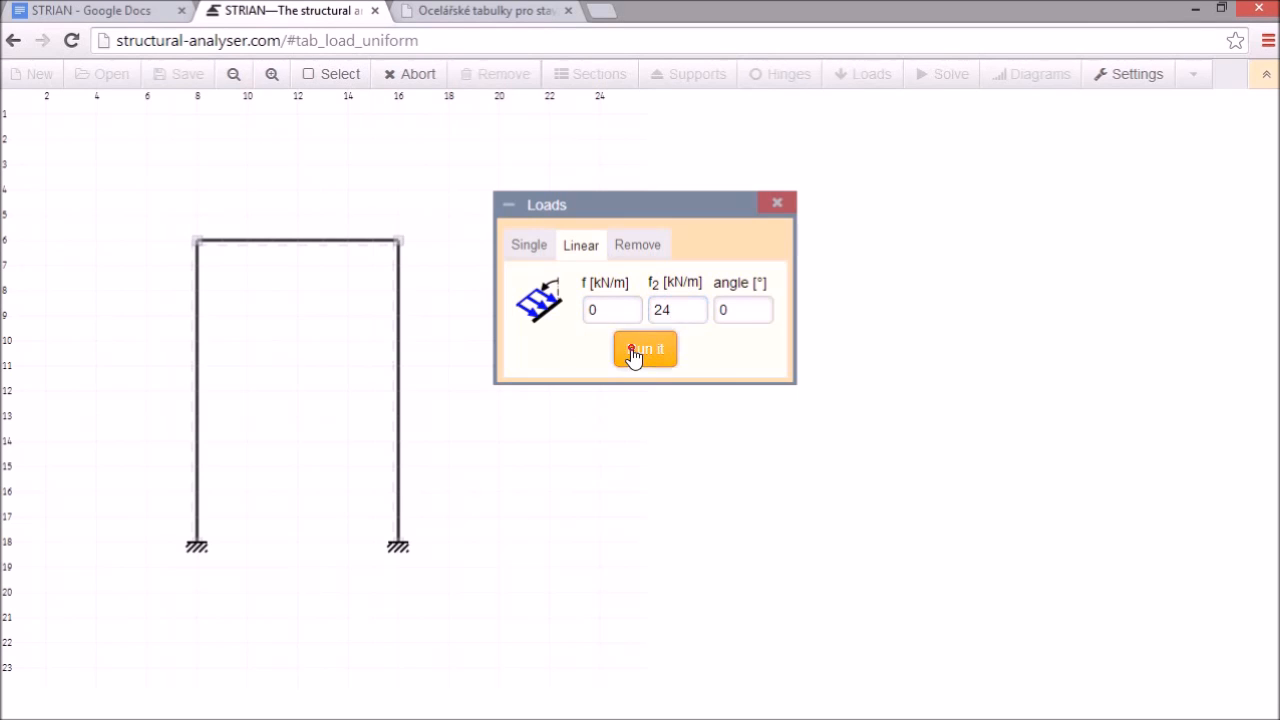
left_click(200, 244)
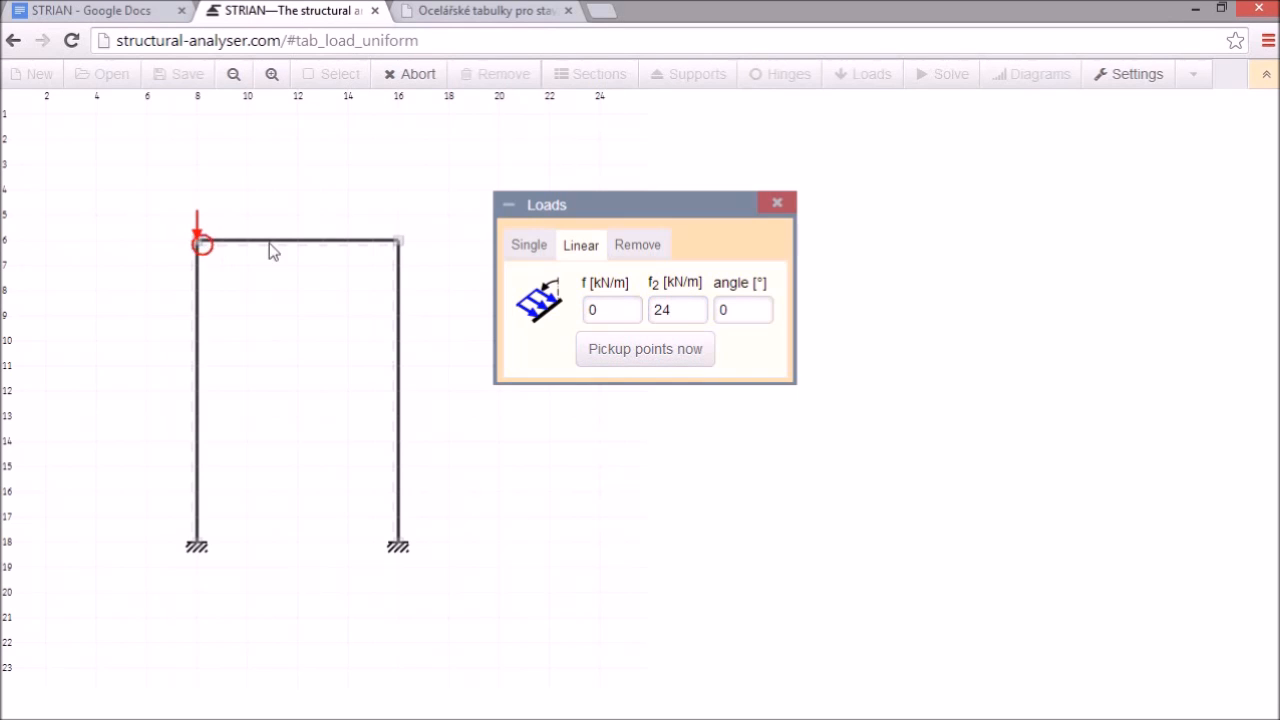
left_click(296, 244)
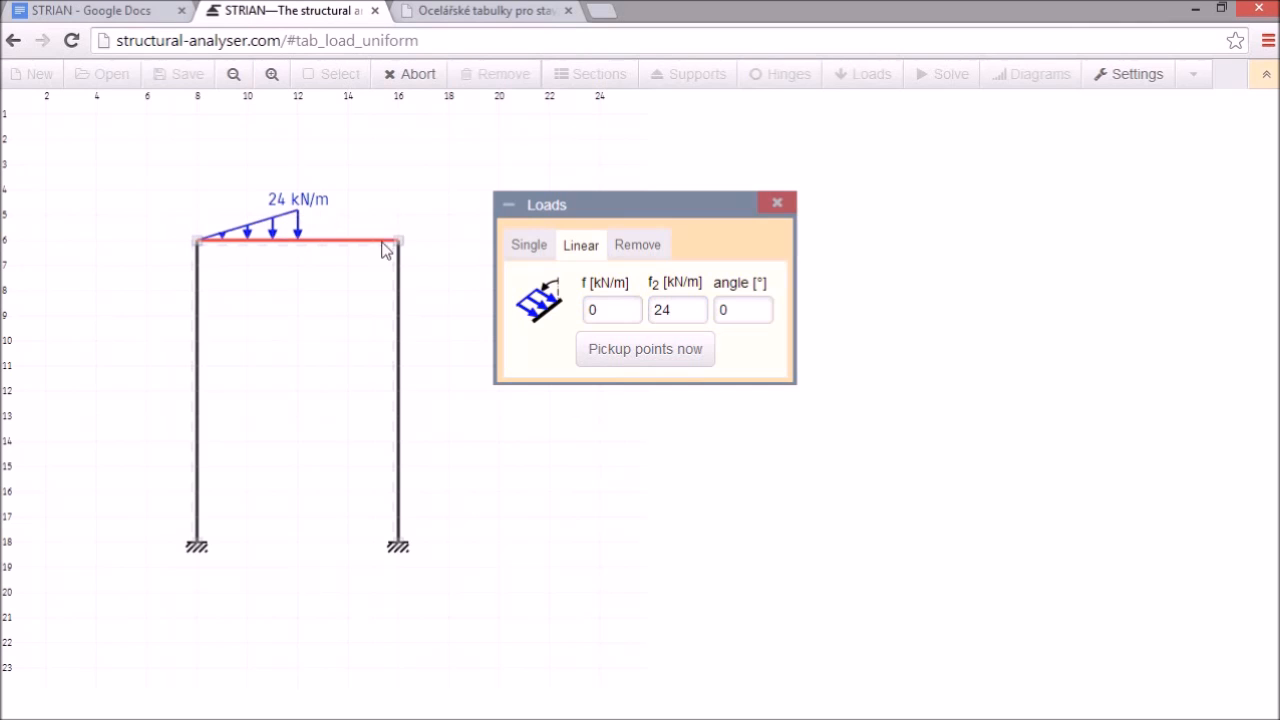
left_click(400, 242)
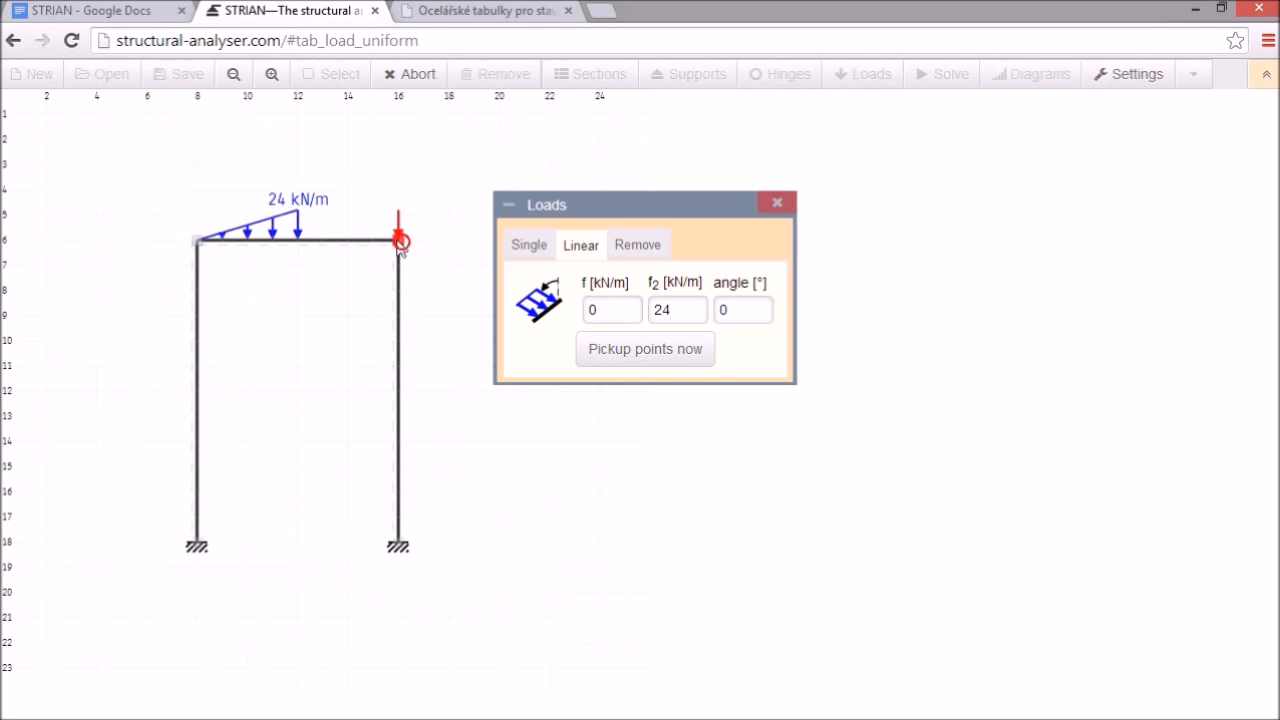
left_click(300, 241)
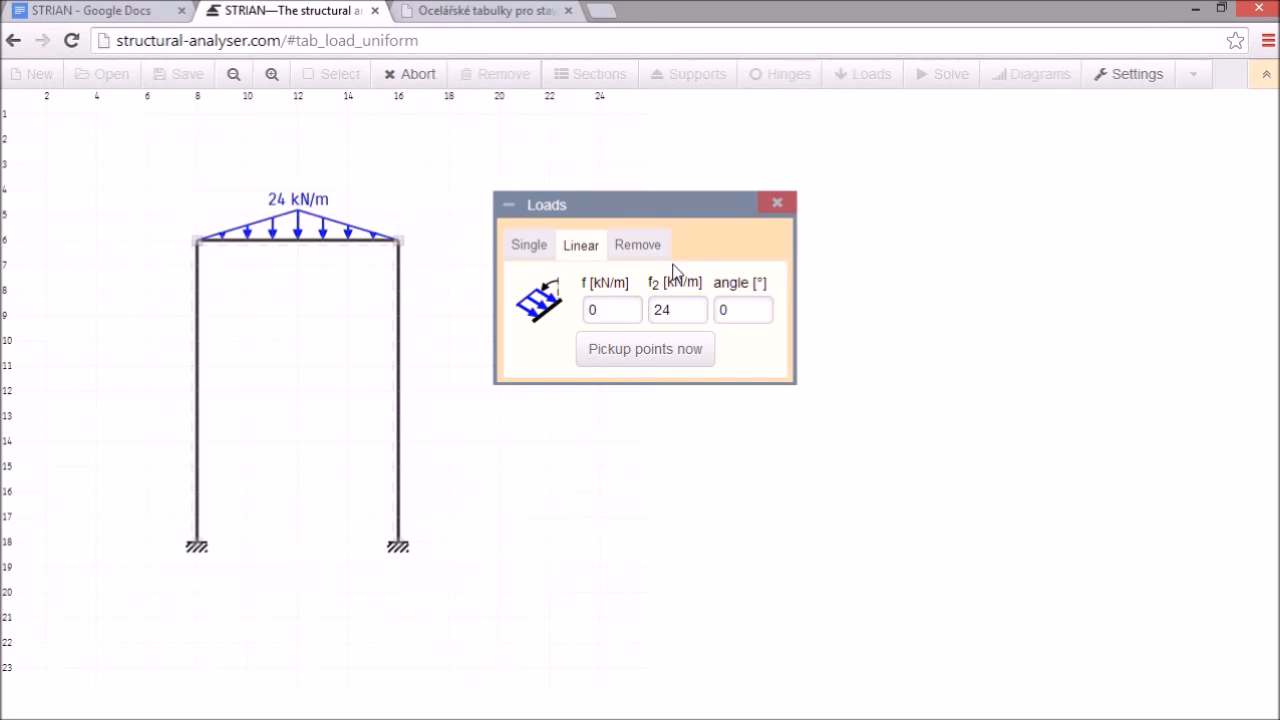
key("Escape")
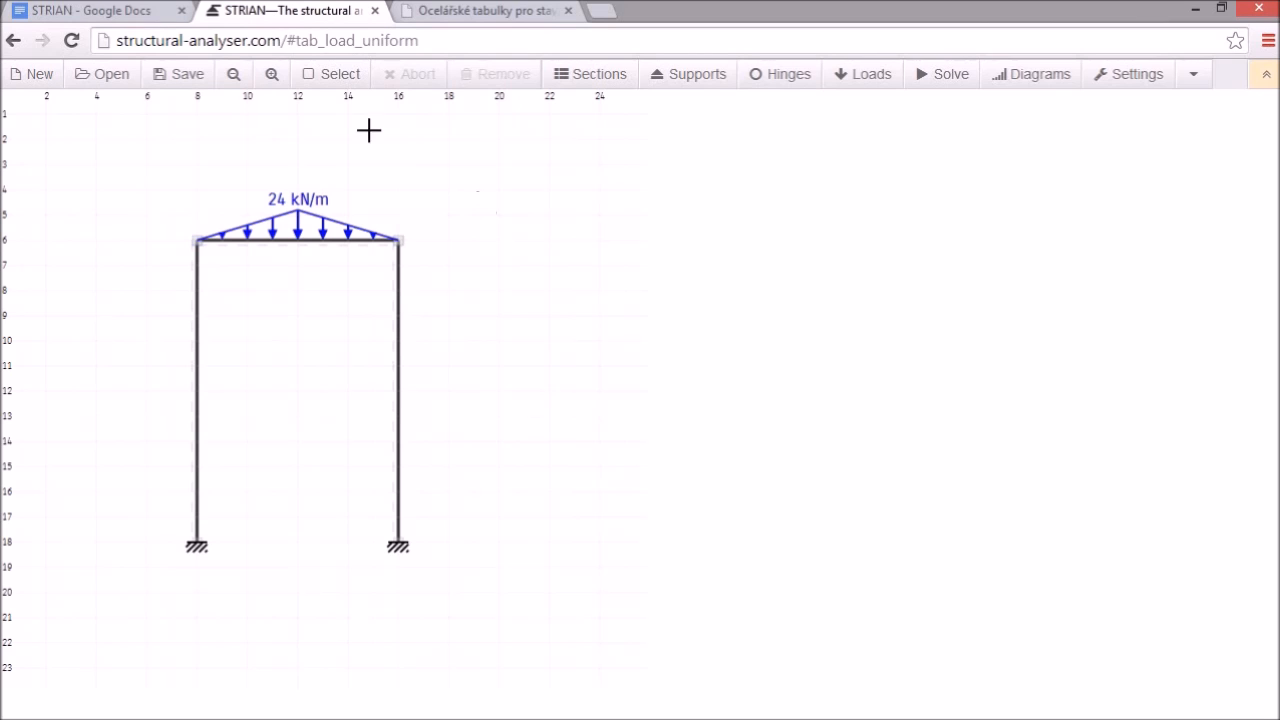
Step: Save the model over the old backup and solve the structure for its reactions
left_click(176, 74)
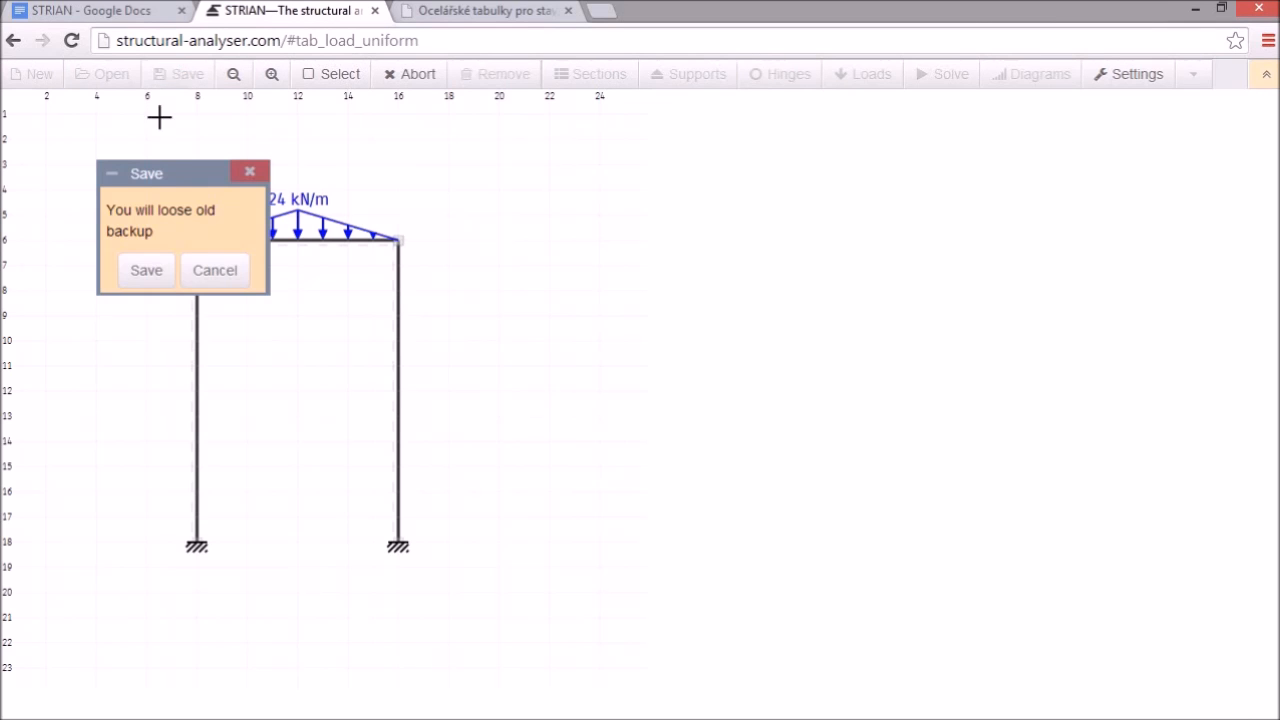
left_click(150, 265)
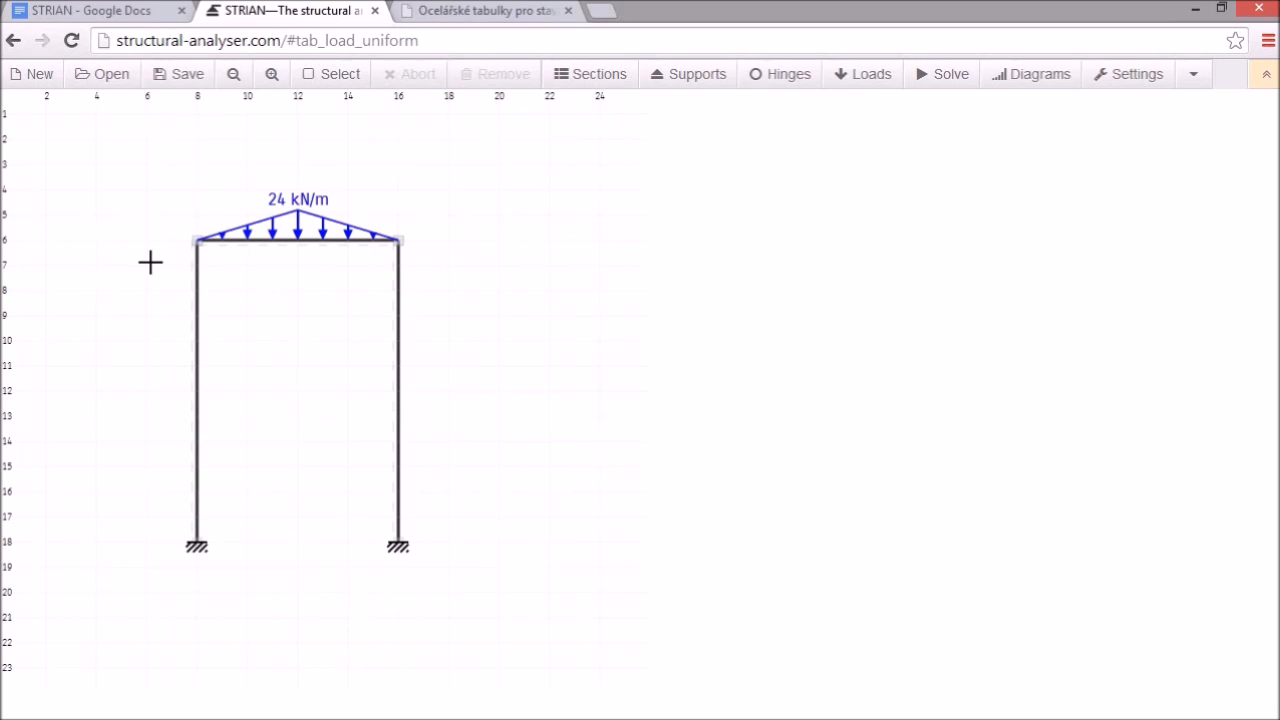
left_click(951, 86)
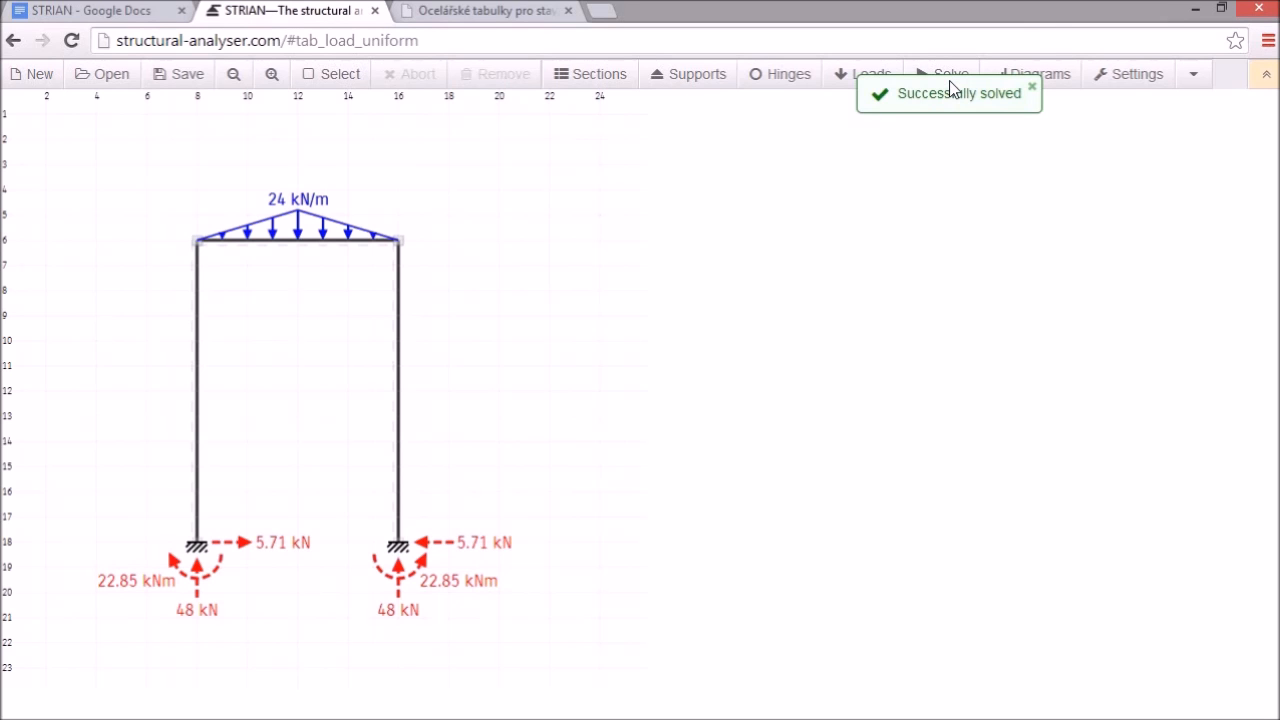
left_click(1032, 88)
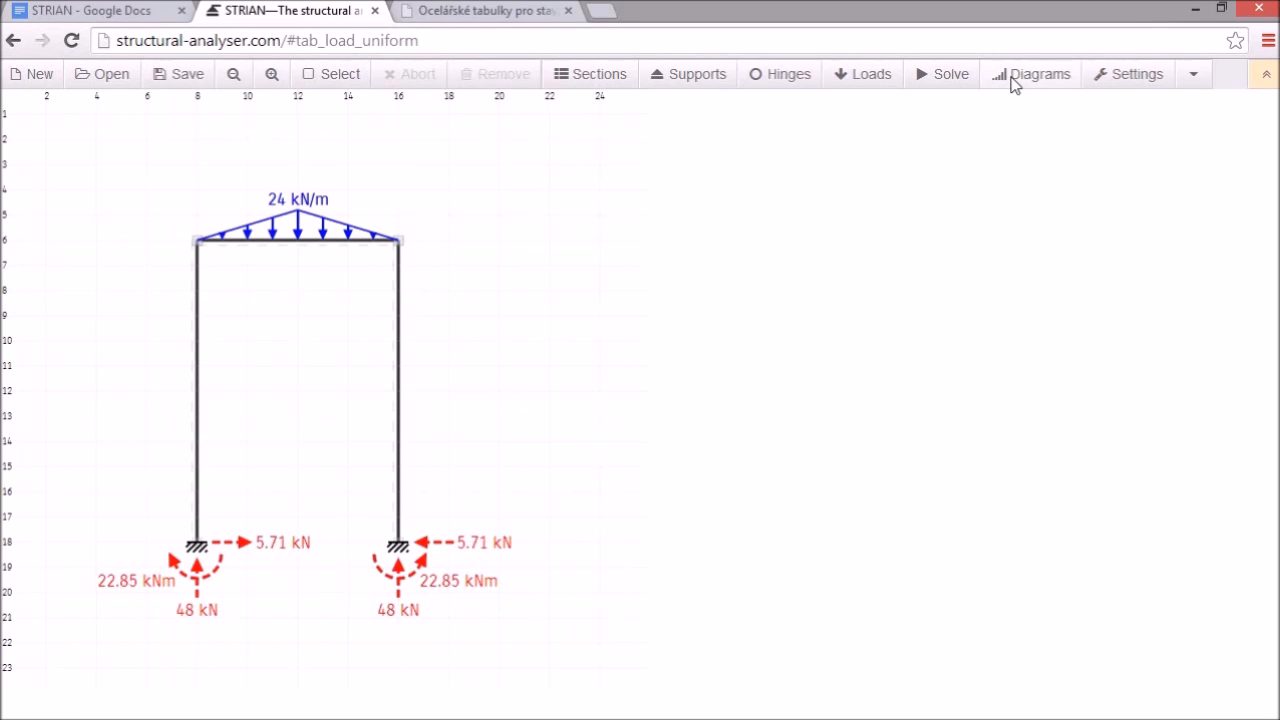
Step: Display the bending moment (M) diagram on the frame and toggle its Reverse option
left_click(1014, 84)
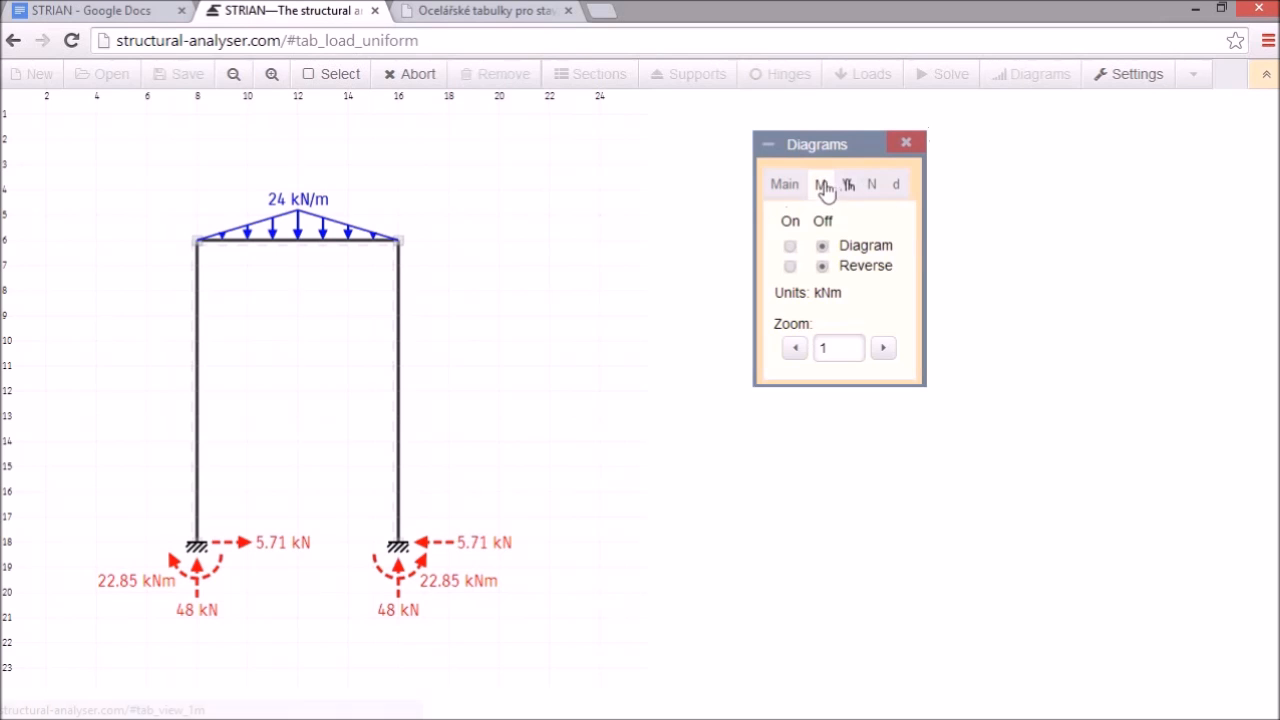
left_click(792, 246)
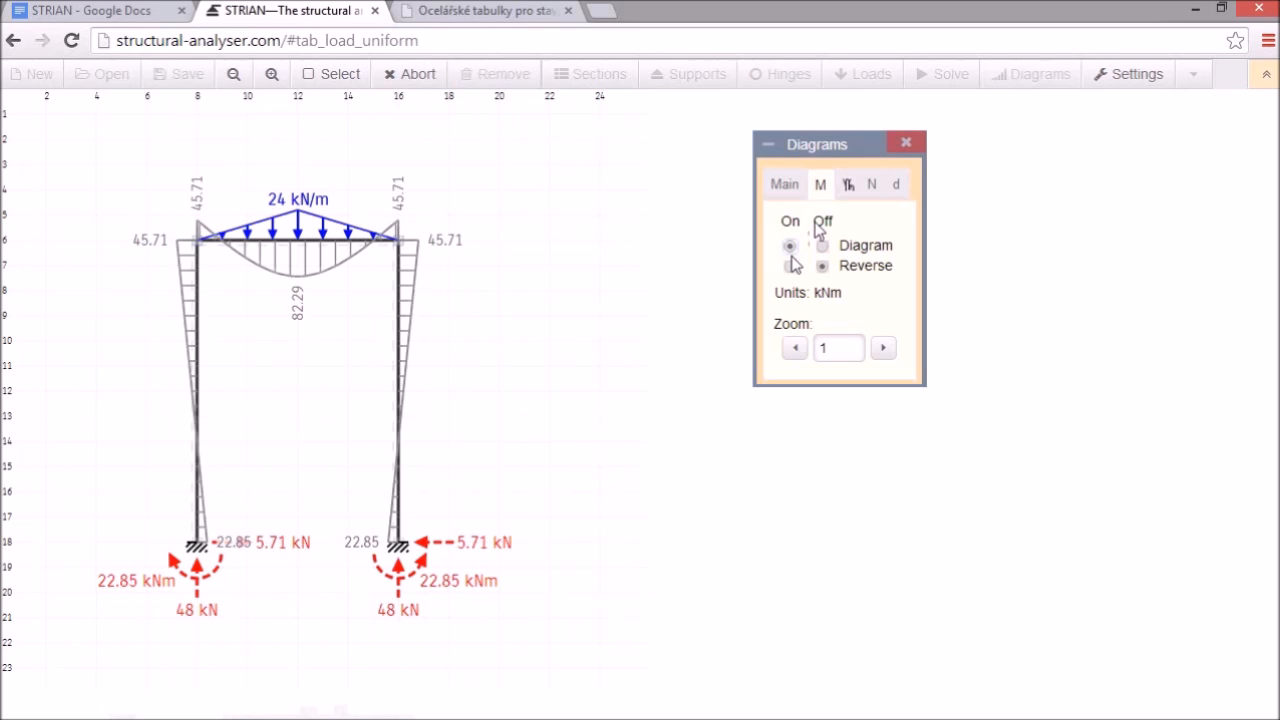
left_click(792, 266)
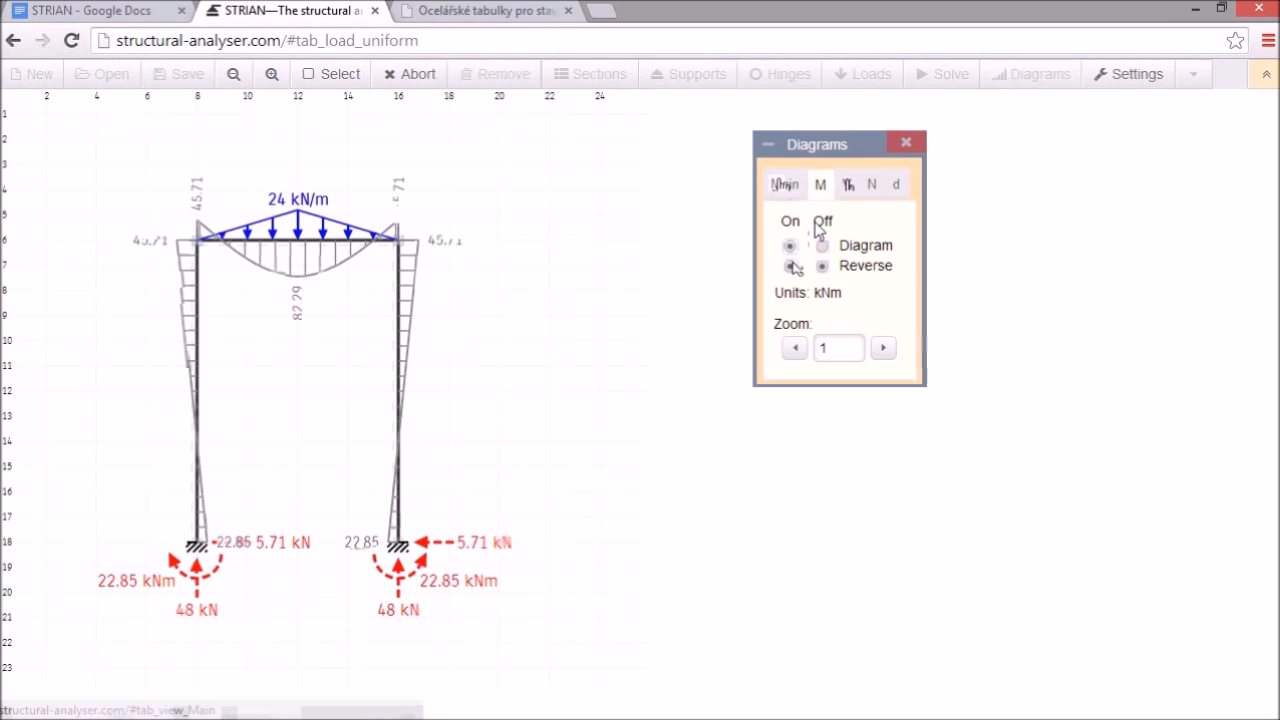
Step: Hide the loads and reactions so the frame shows only its supports and bending moment diagram, and close the diagram settings
left_click(784, 184)
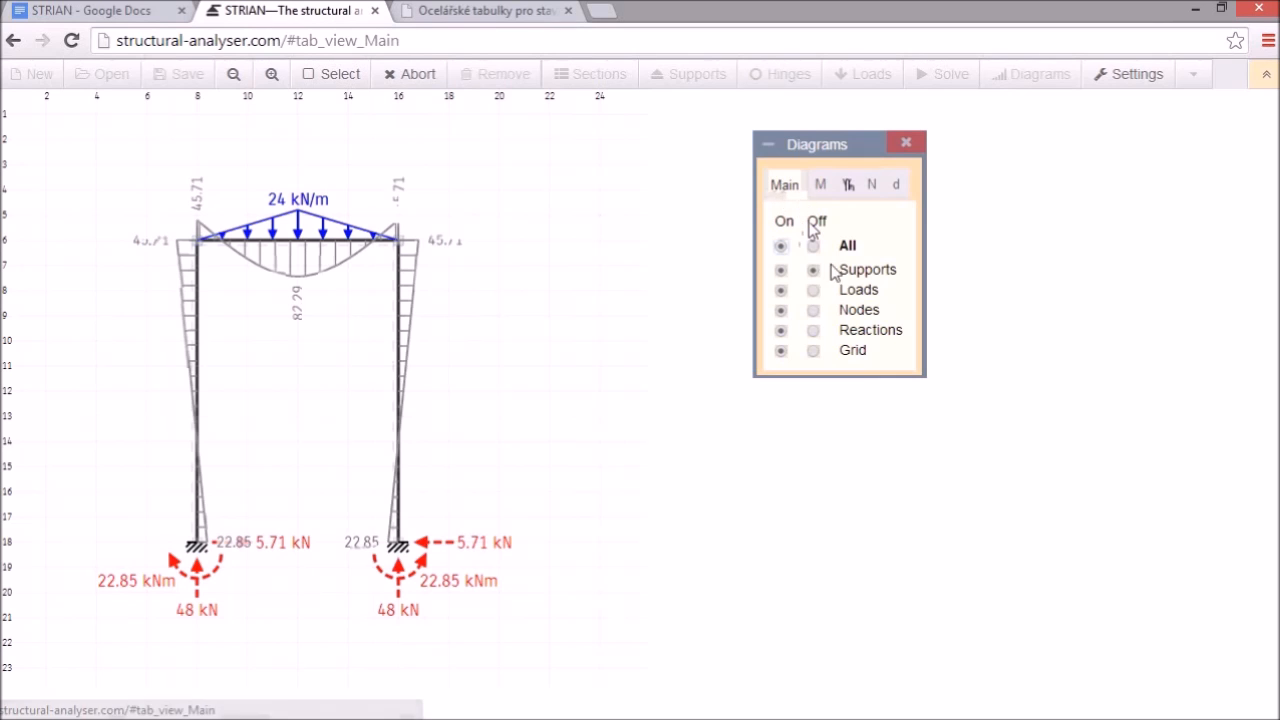
left_click(814, 290)
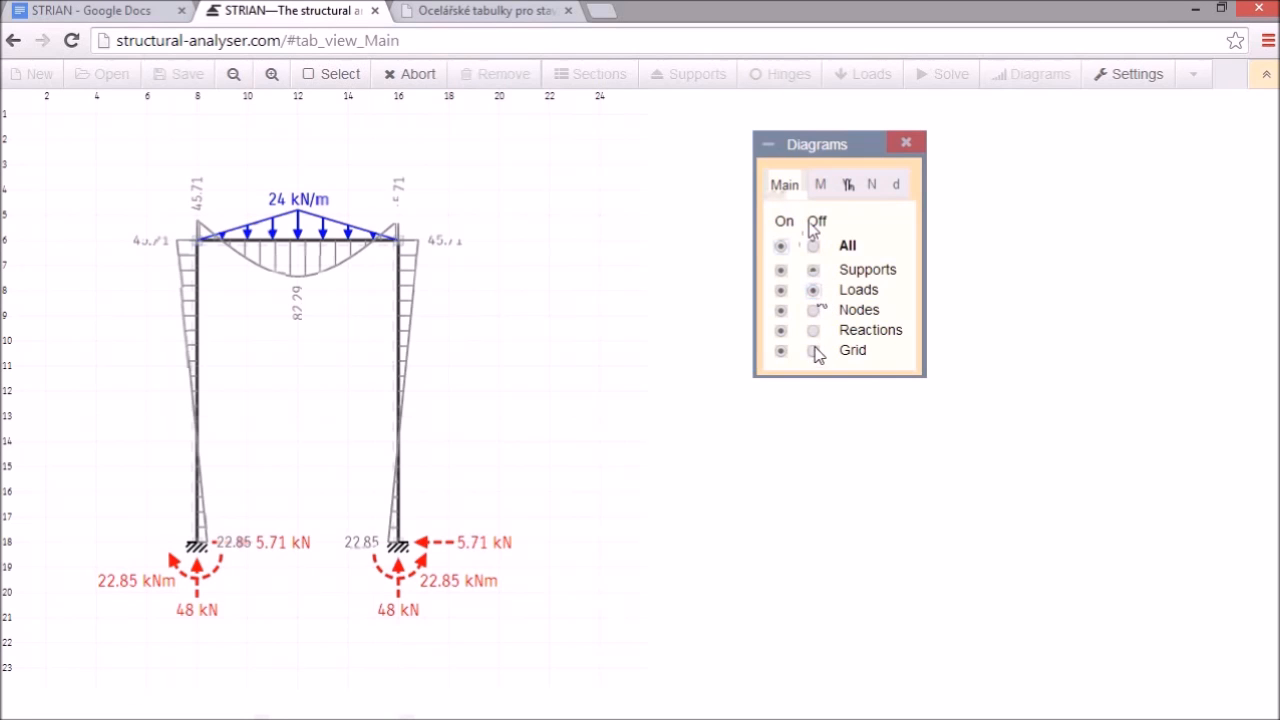
left_click(814, 330)
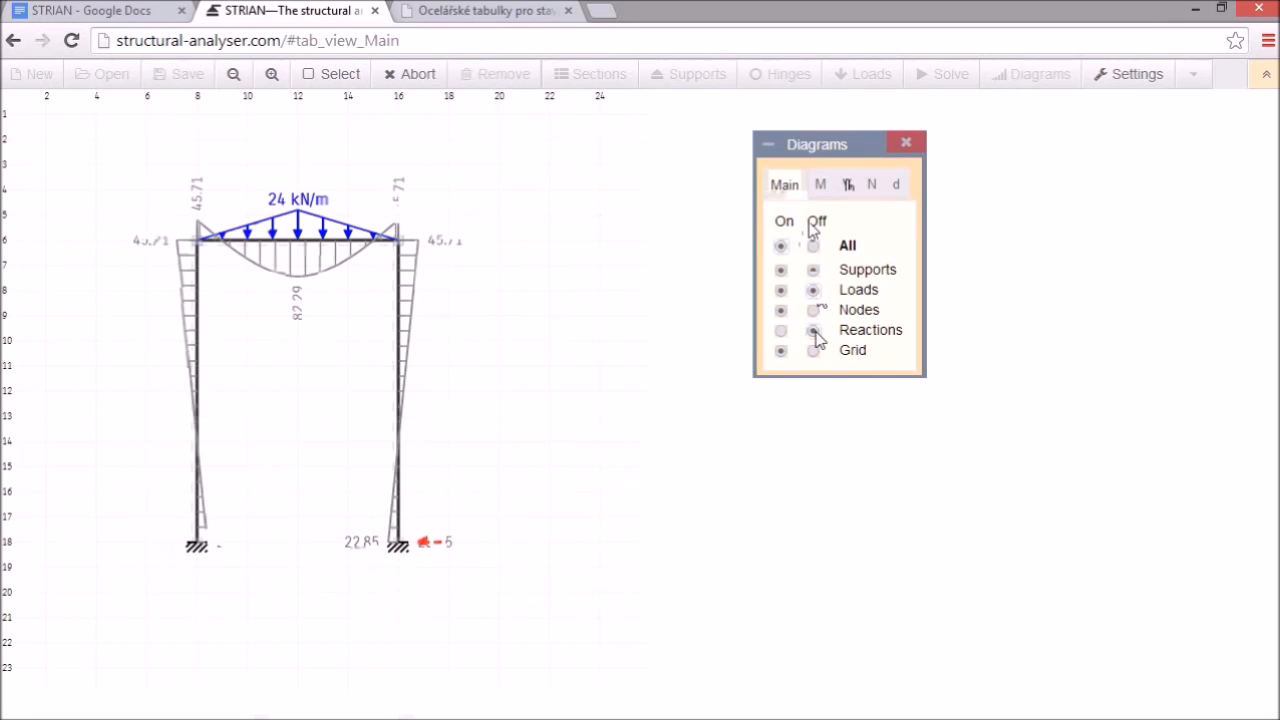
left_click(905, 143)
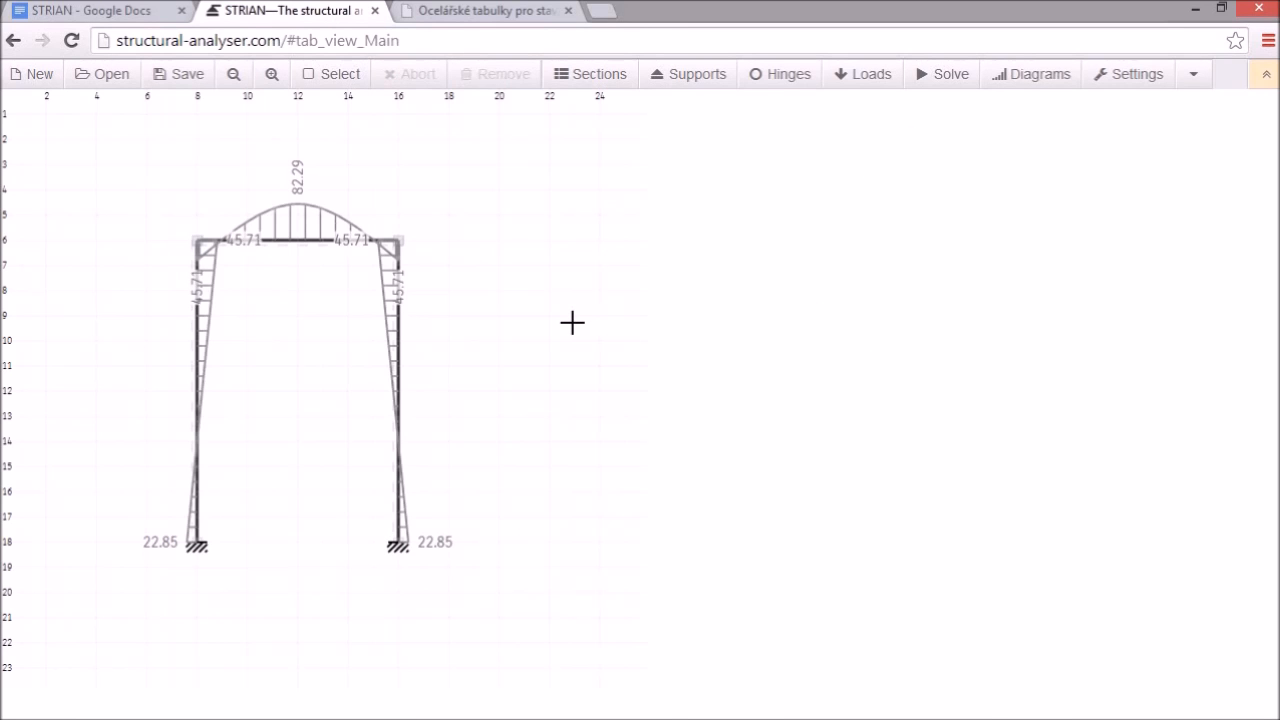
Step: Place the model beside the Hibbeler textbook PDF, compare its moment diagram with Fig. 11-16c, and restore the model to full screen
key("super+Left")
key("alt+Tab")
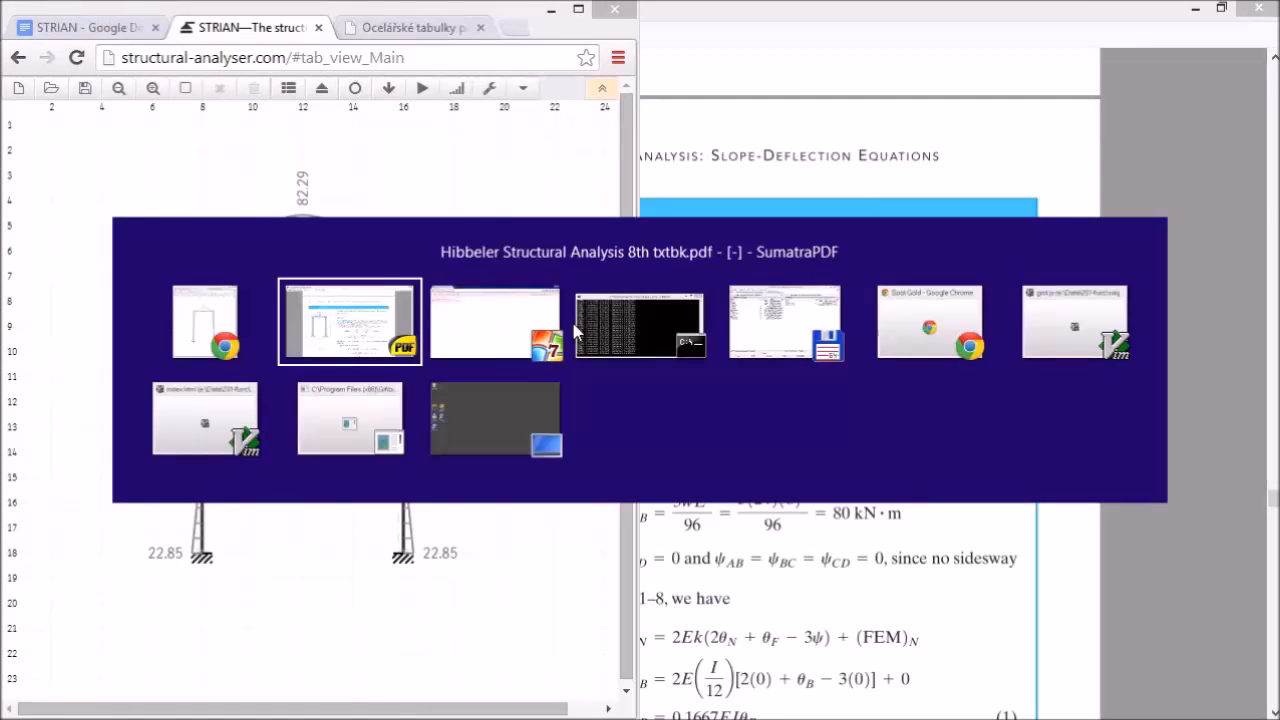
key("super+Right")
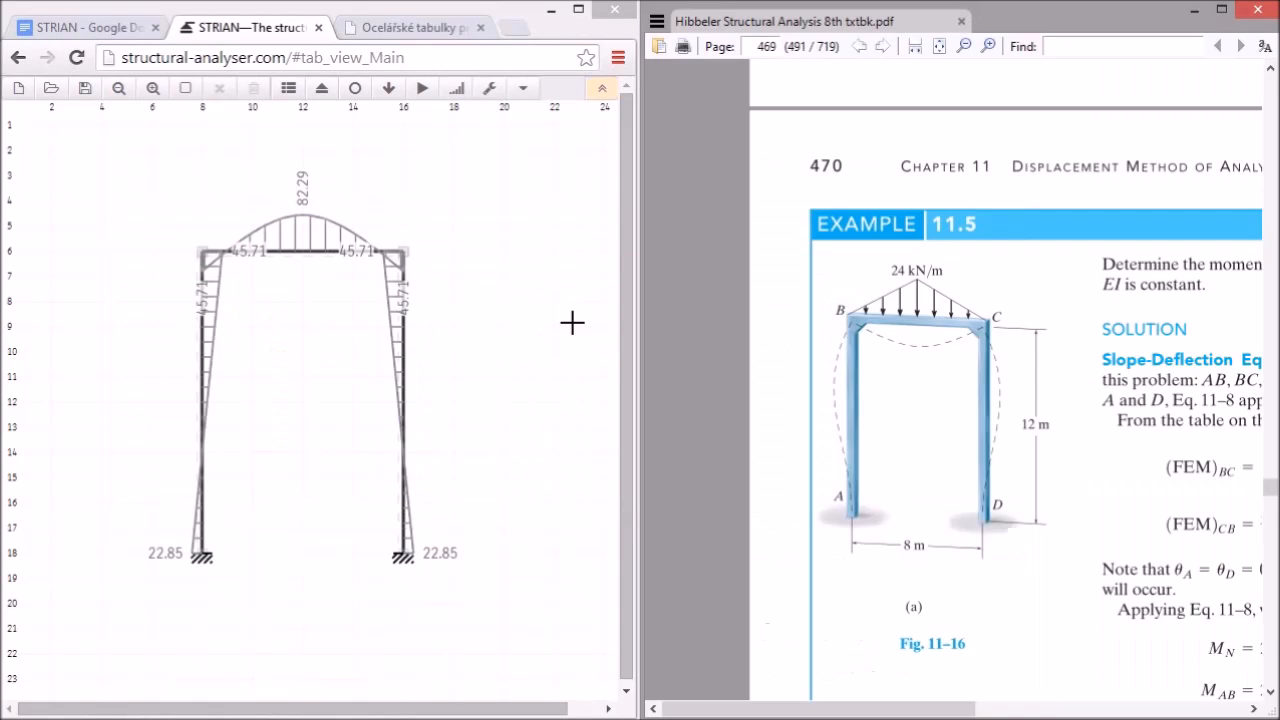
key("Page_Down")
key("Page_Down")
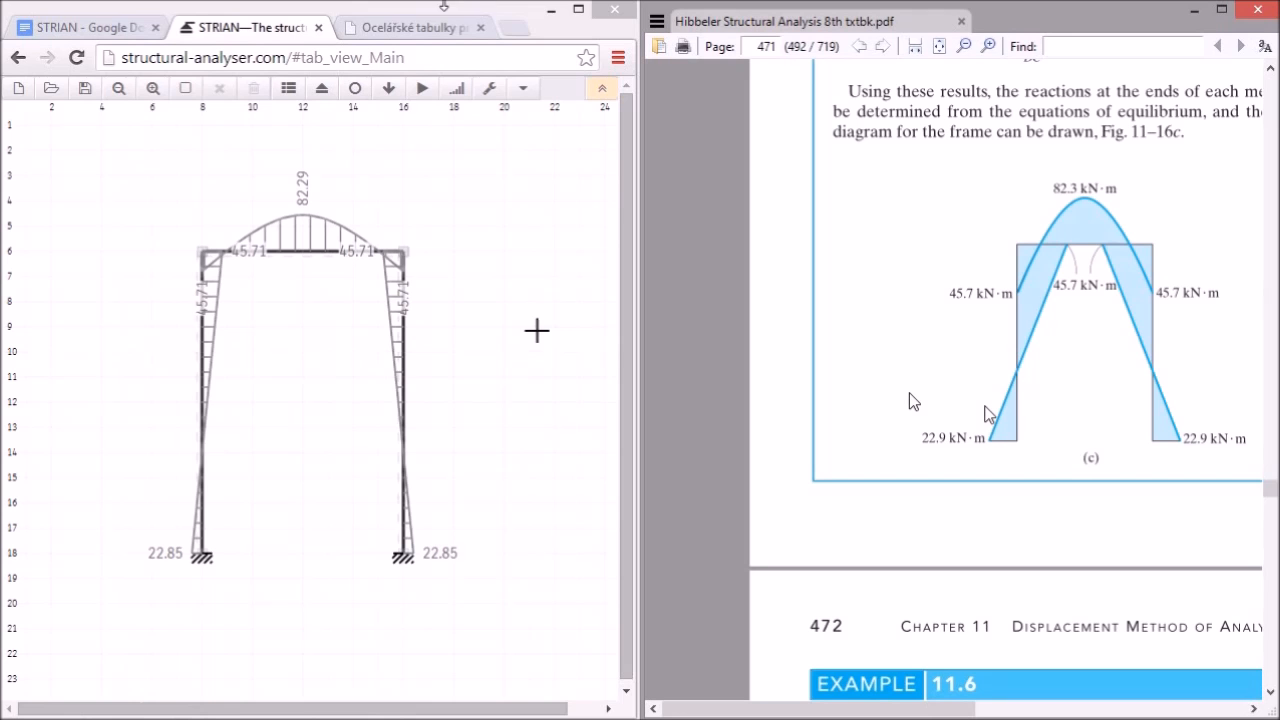
left_click(579, 12)
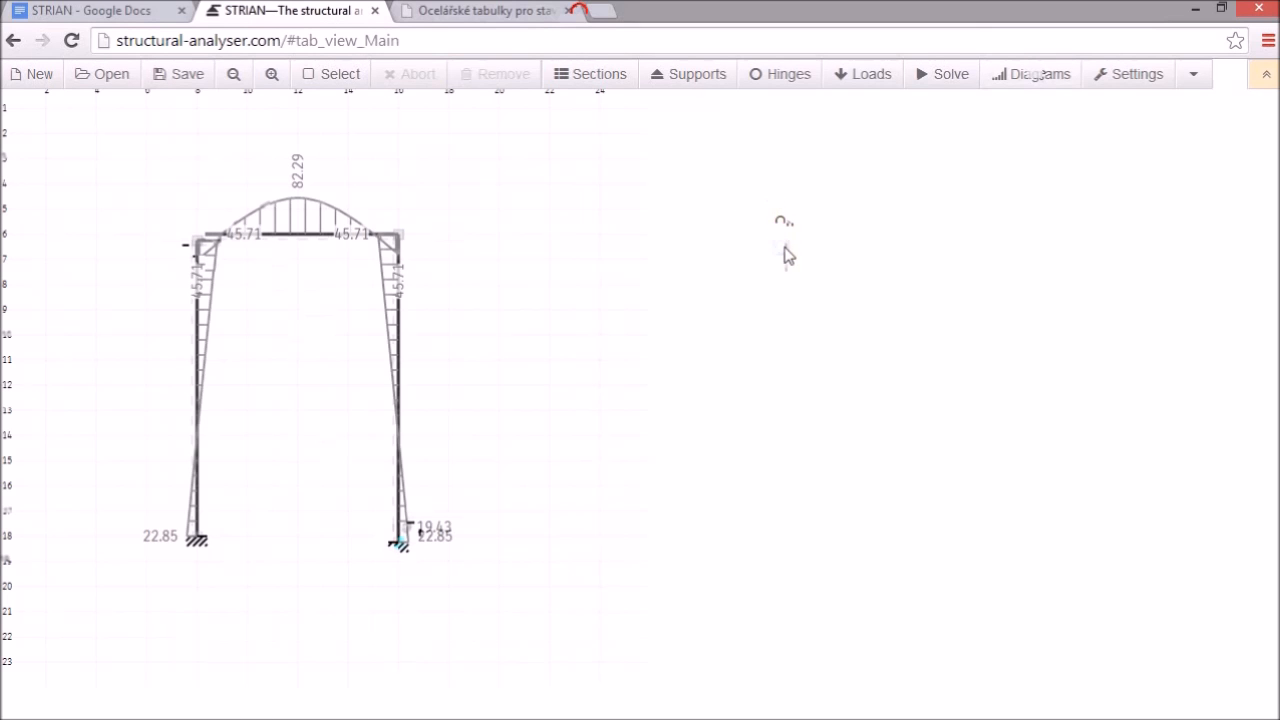
Step: Show all main display items again, replace the moment diagram with the deflection (d) curve to inspect it, and hide that curve
left_click(785, 250)
left_click(830, 197)
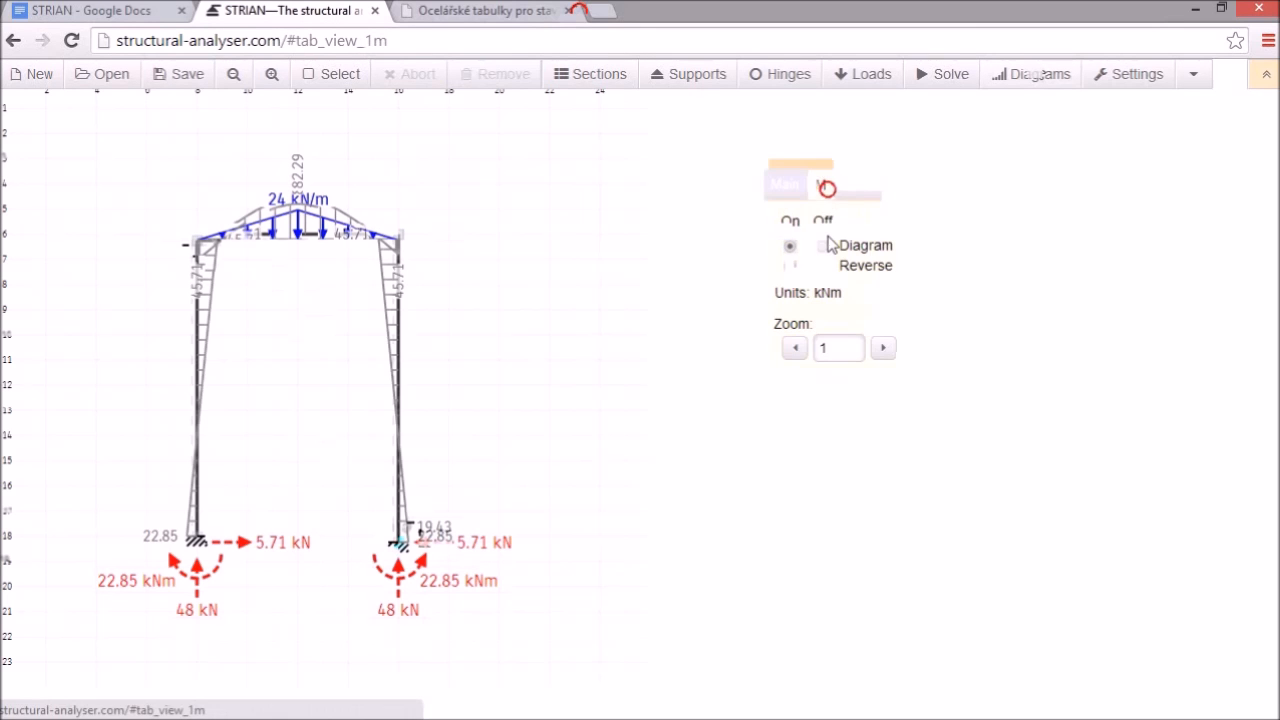
left_click(822, 246)
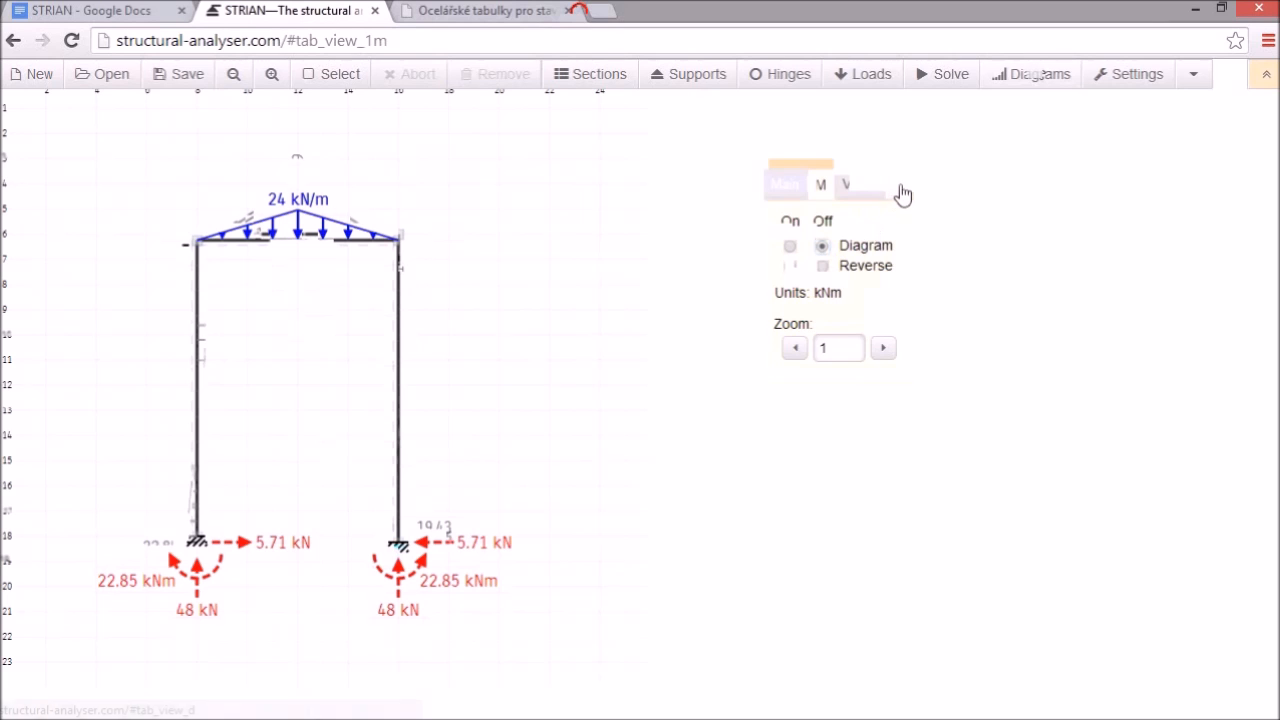
left_click(789, 246)
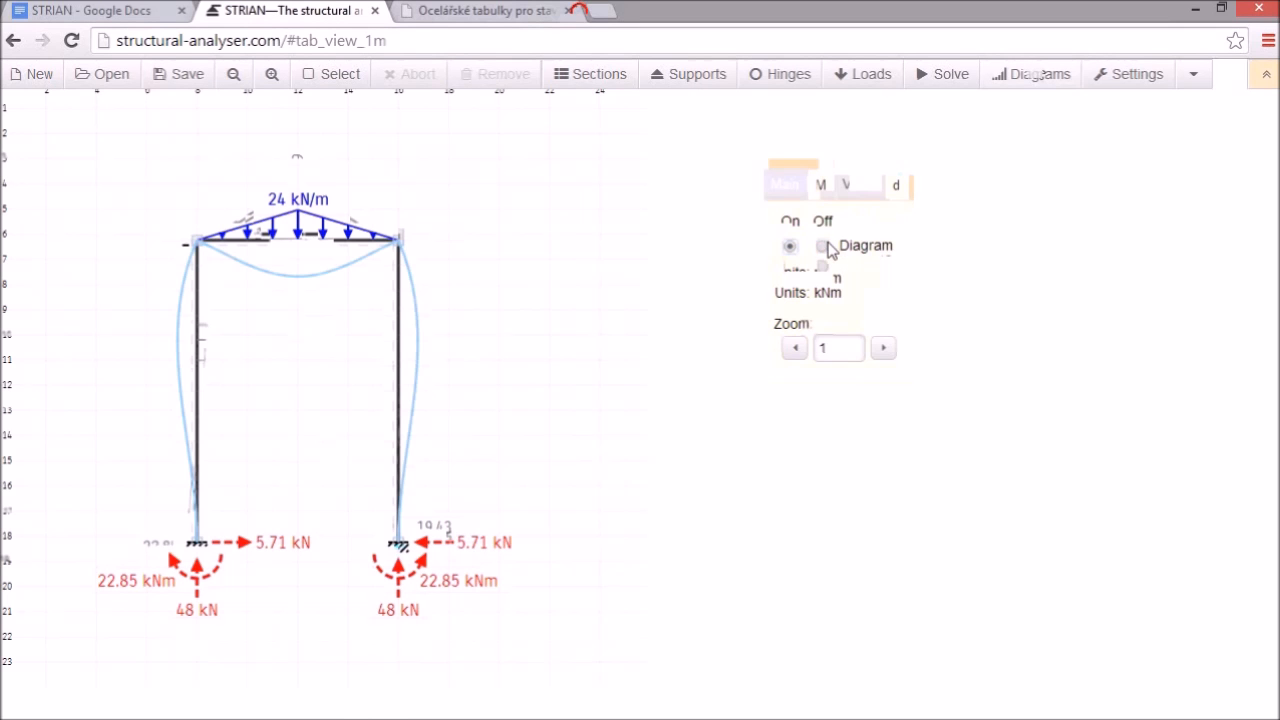
left_click(823, 245)
left_click(903, 150)
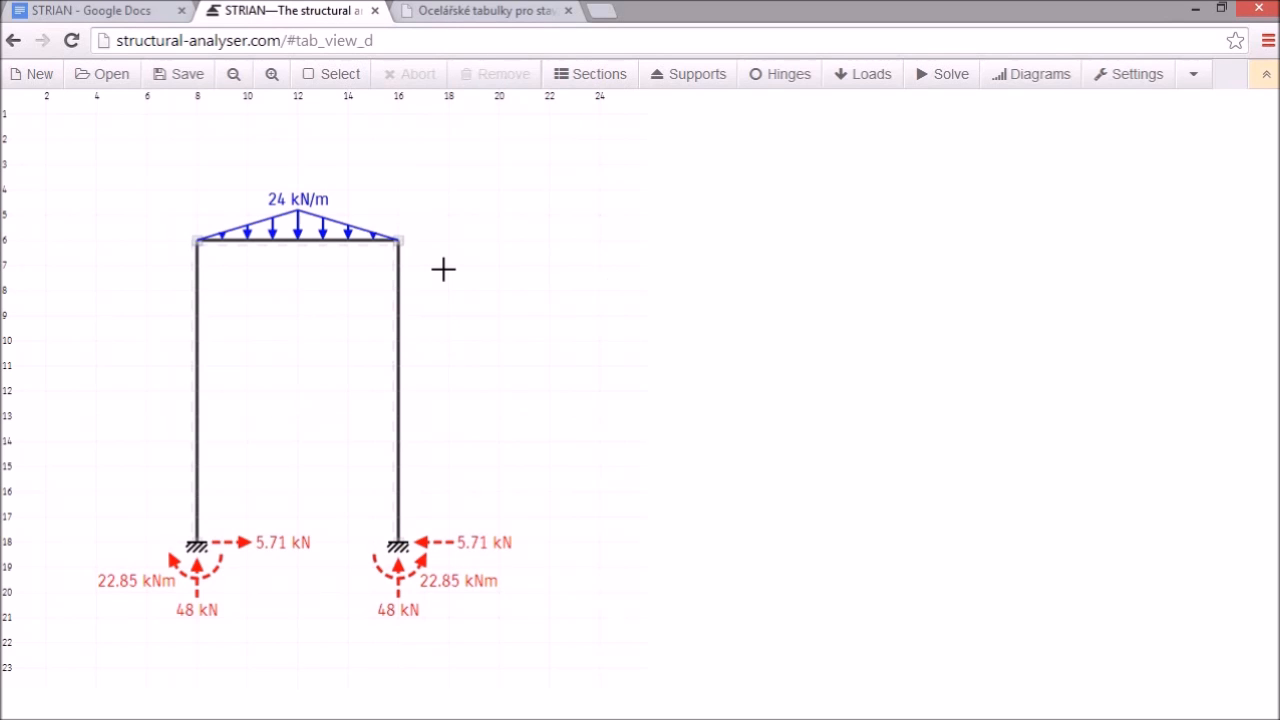
Step: Draw two crossing diagonal members connecting each upper corner of the frame to the opposite column base
left_click(398, 238)
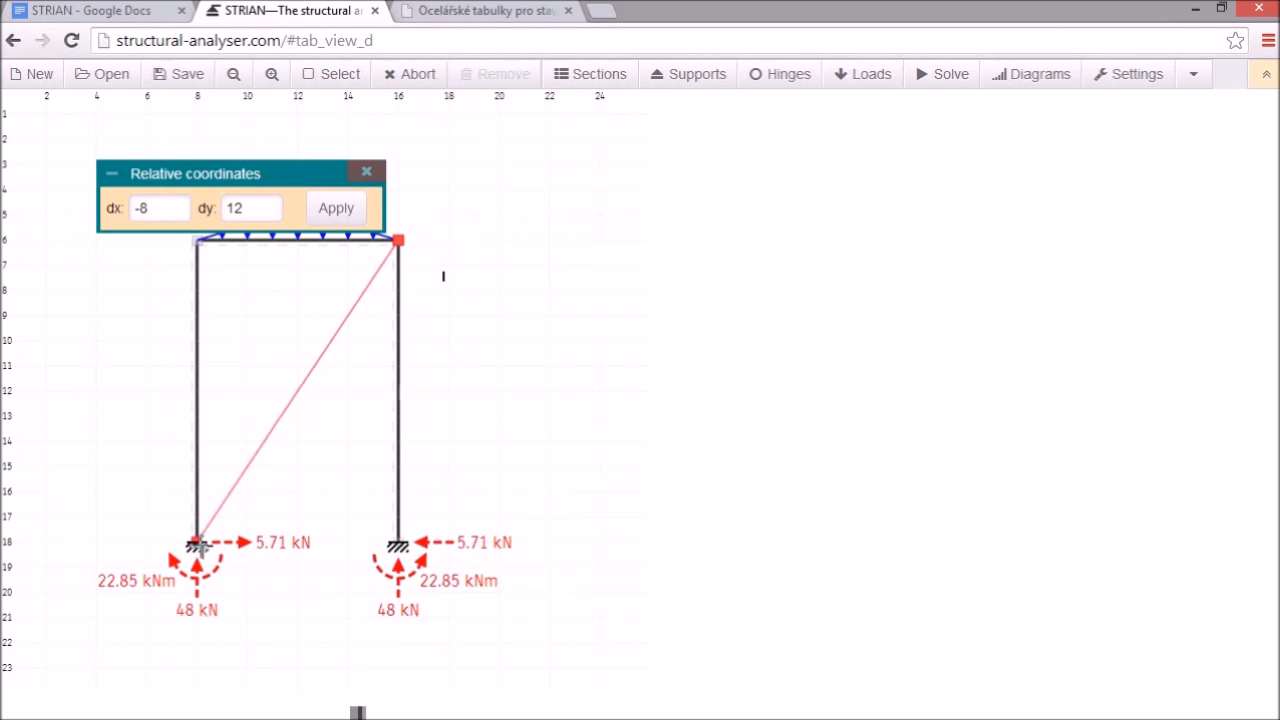
left_click(197, 543)
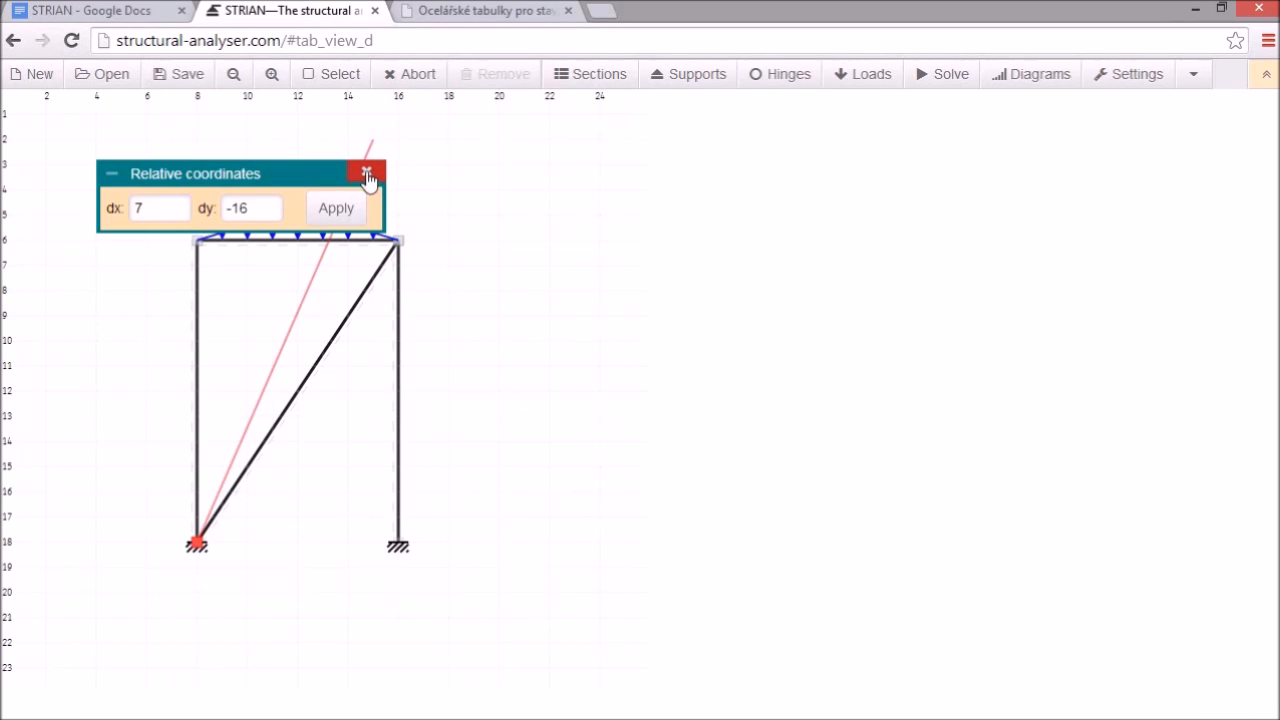
left_click(397, 77)
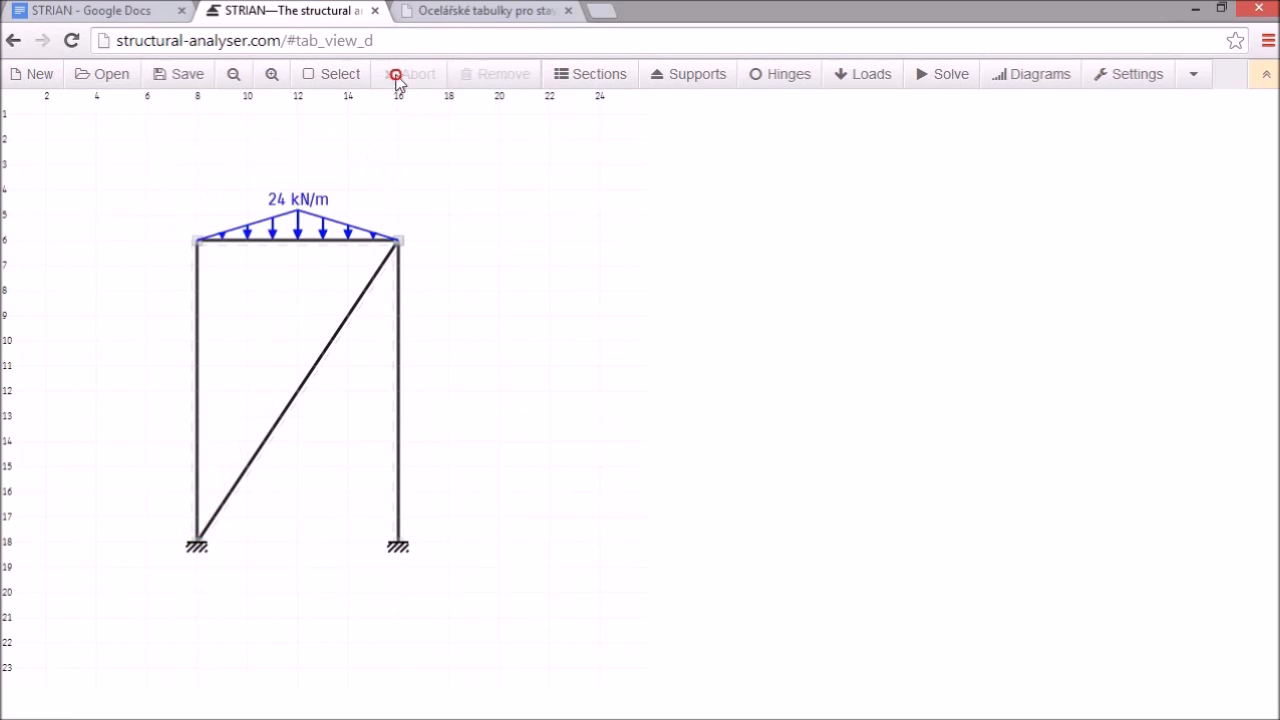
left_click(196, 240)
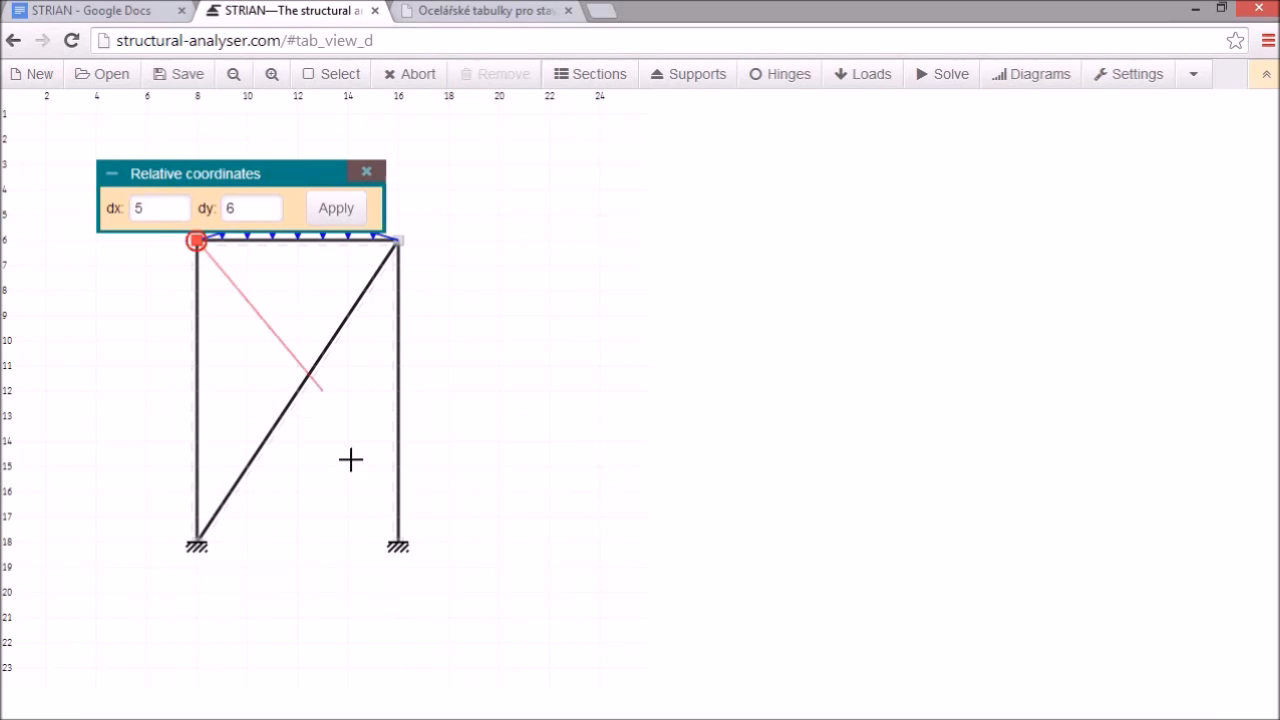
left_click(397, 538)
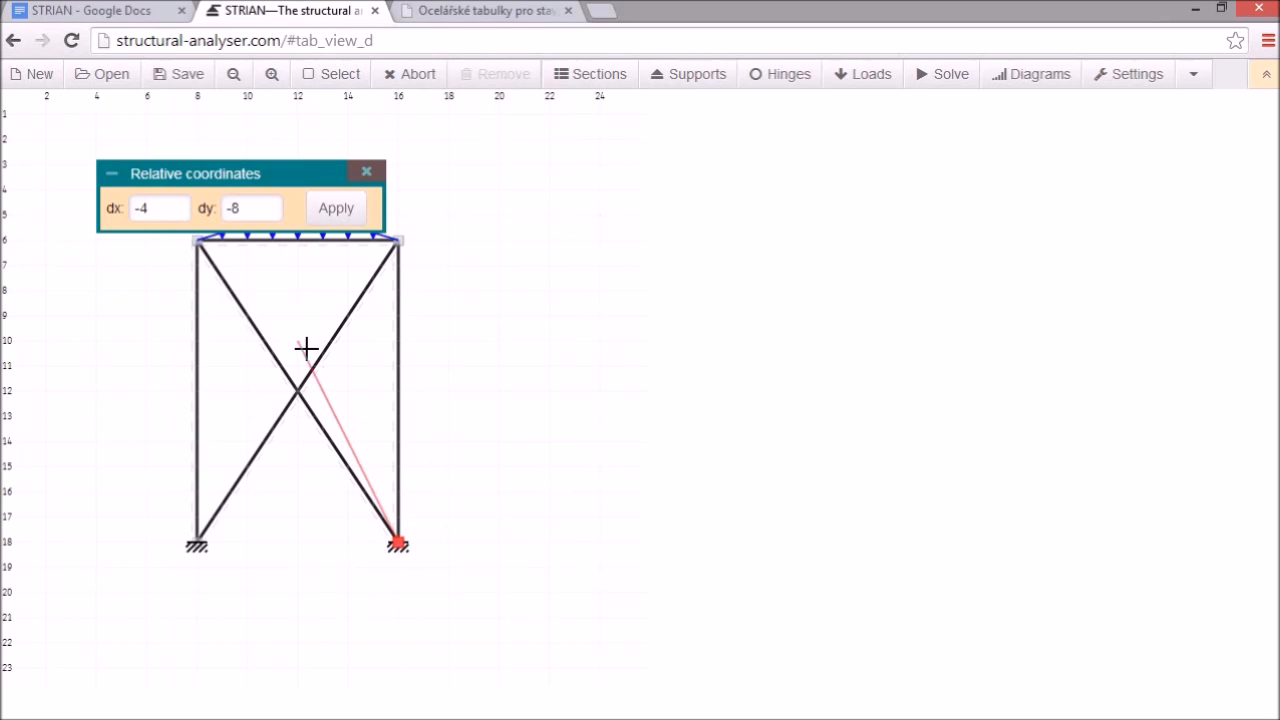
key("Escape")
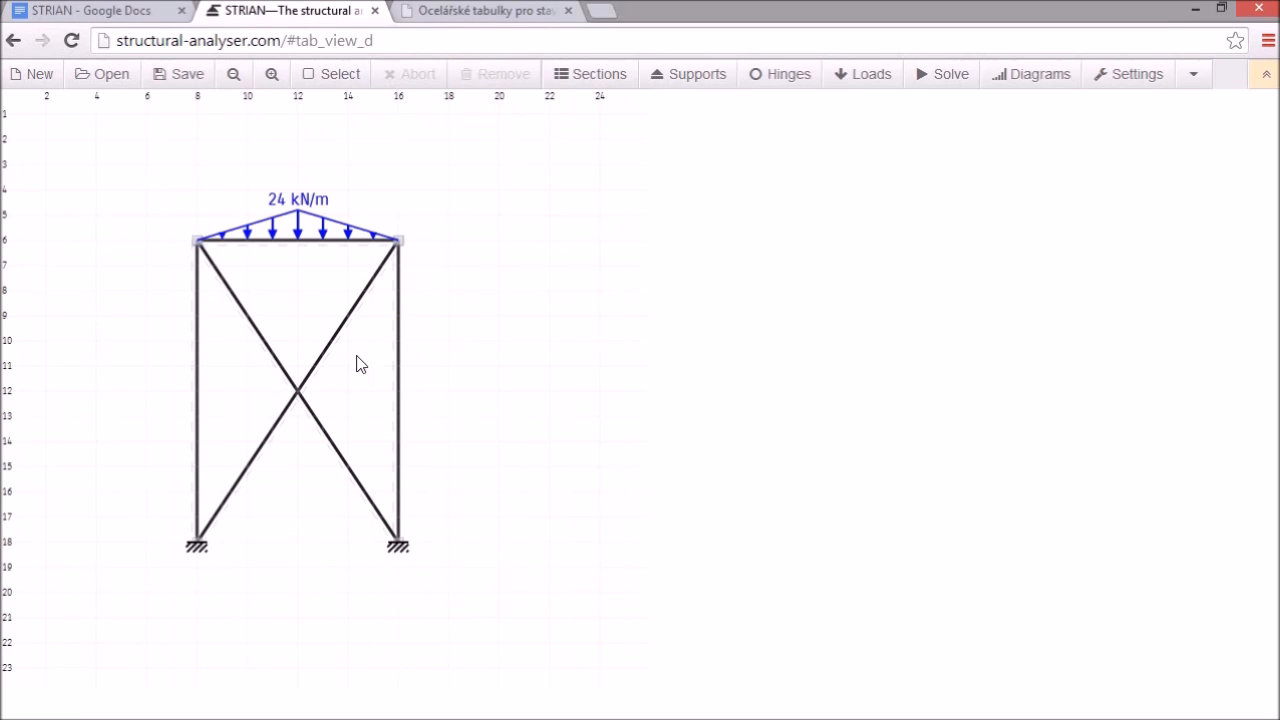
Step: Select both diagonals and move their upper ends to a shared node at their crossing point in the frame's centre
left_click_drag(357, 352, 255, 374)
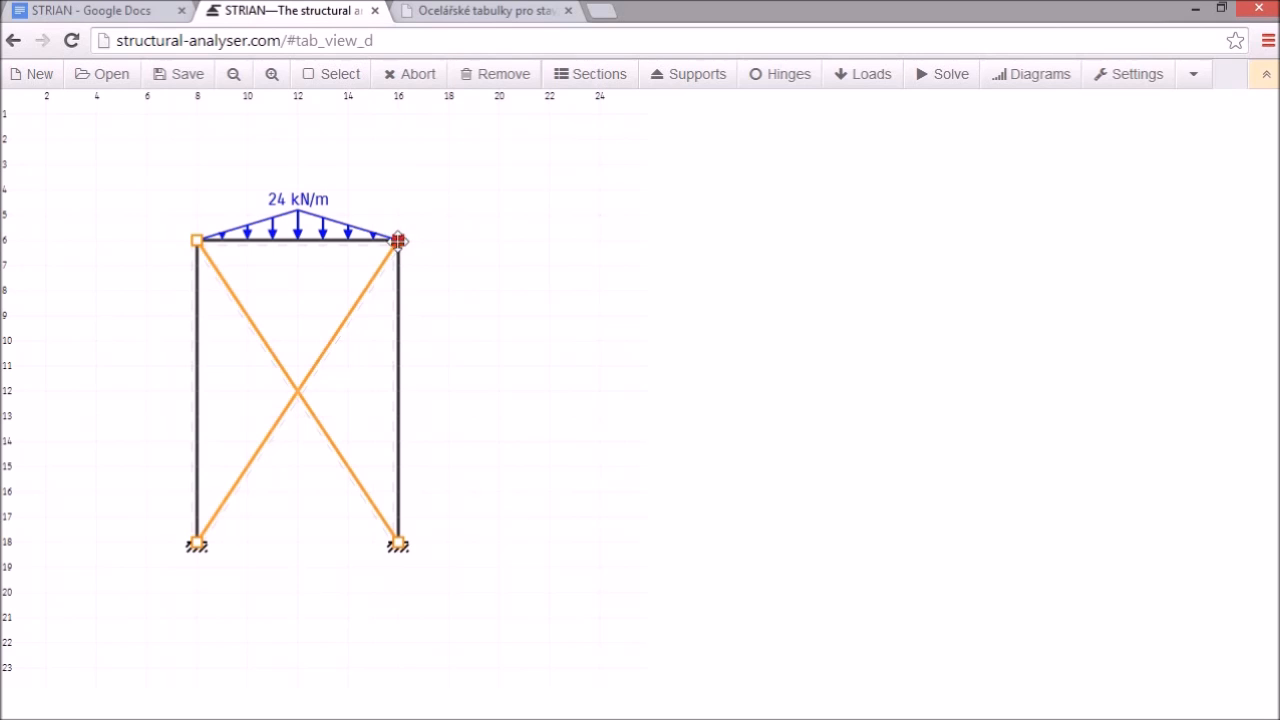
left_click_drag(408, 242, 298, 390)
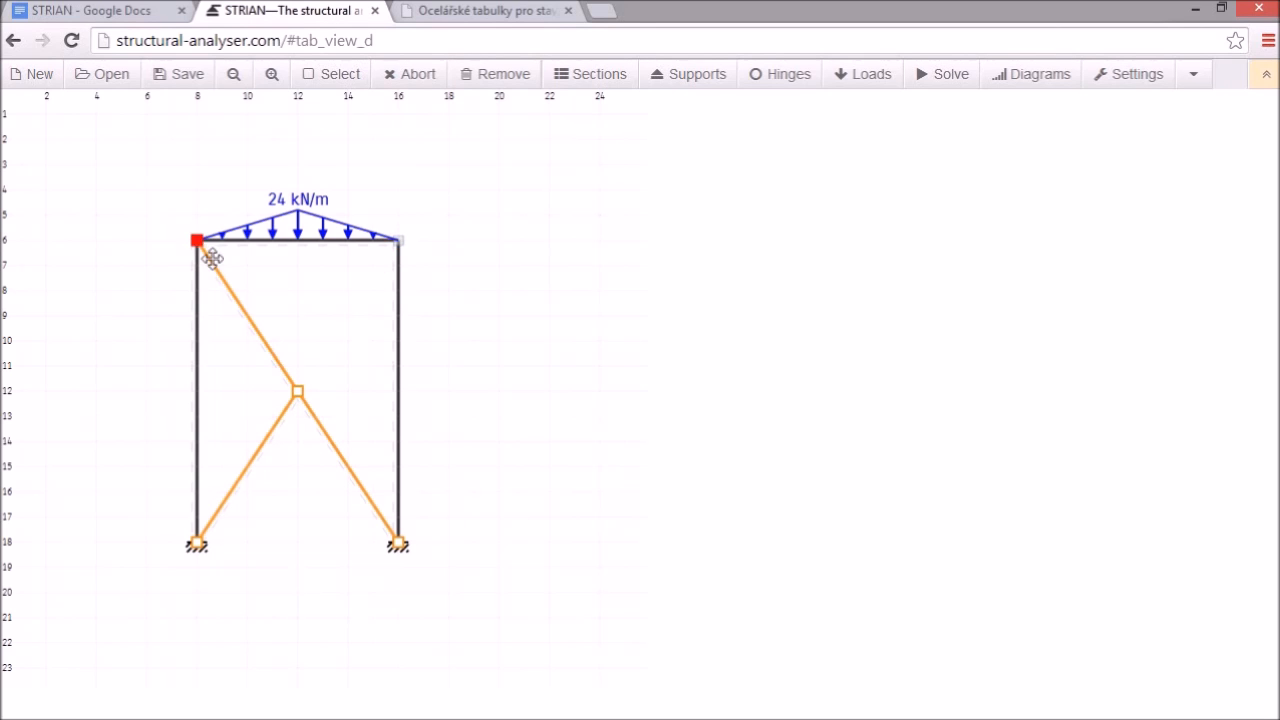
left_click_drag(212, 258, 305, 393)
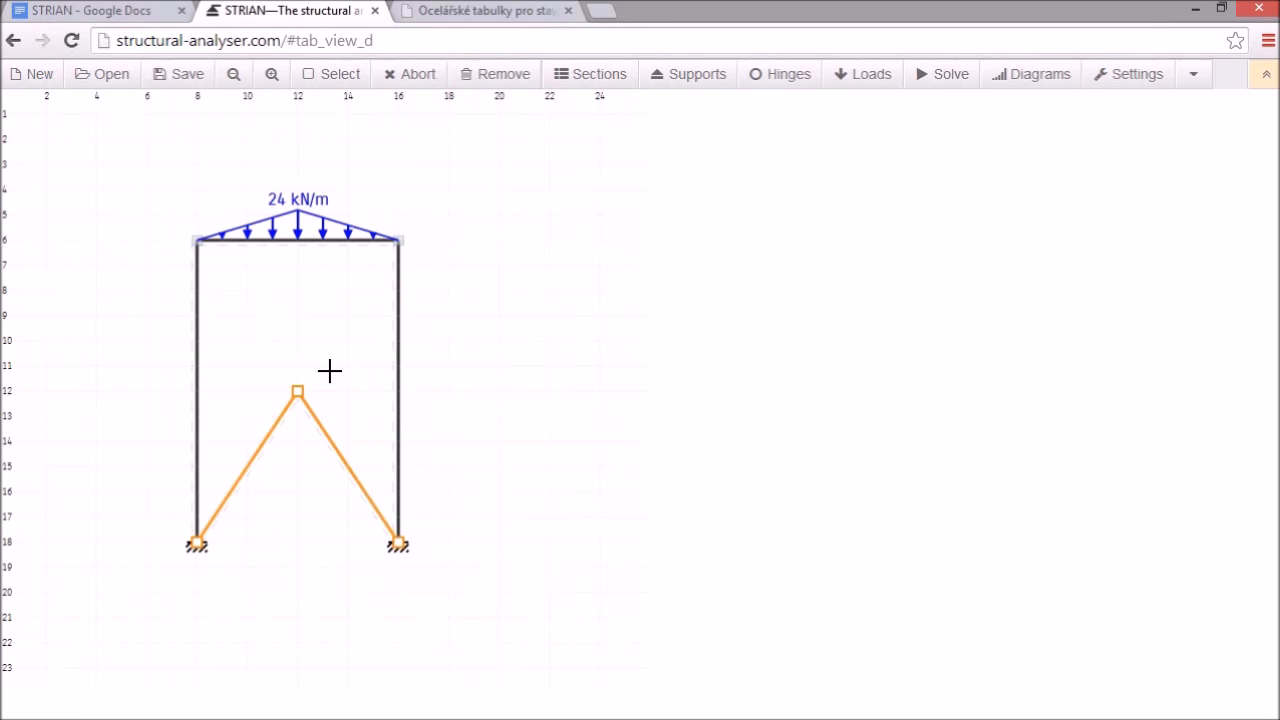
left_click(330, 371)
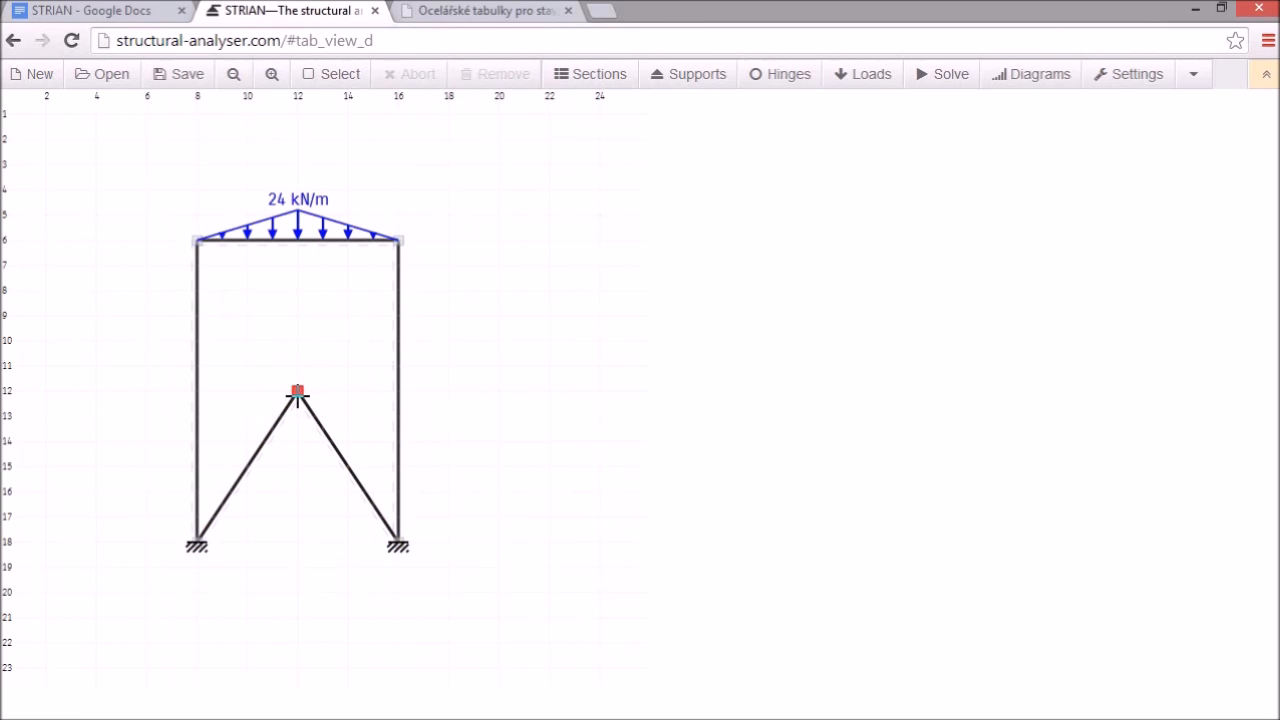
Step: Draw members joining the central bracing node to the two upper corners of the frame, completing the X-bracing
left_click(297, 392)
left_click(399, 242)
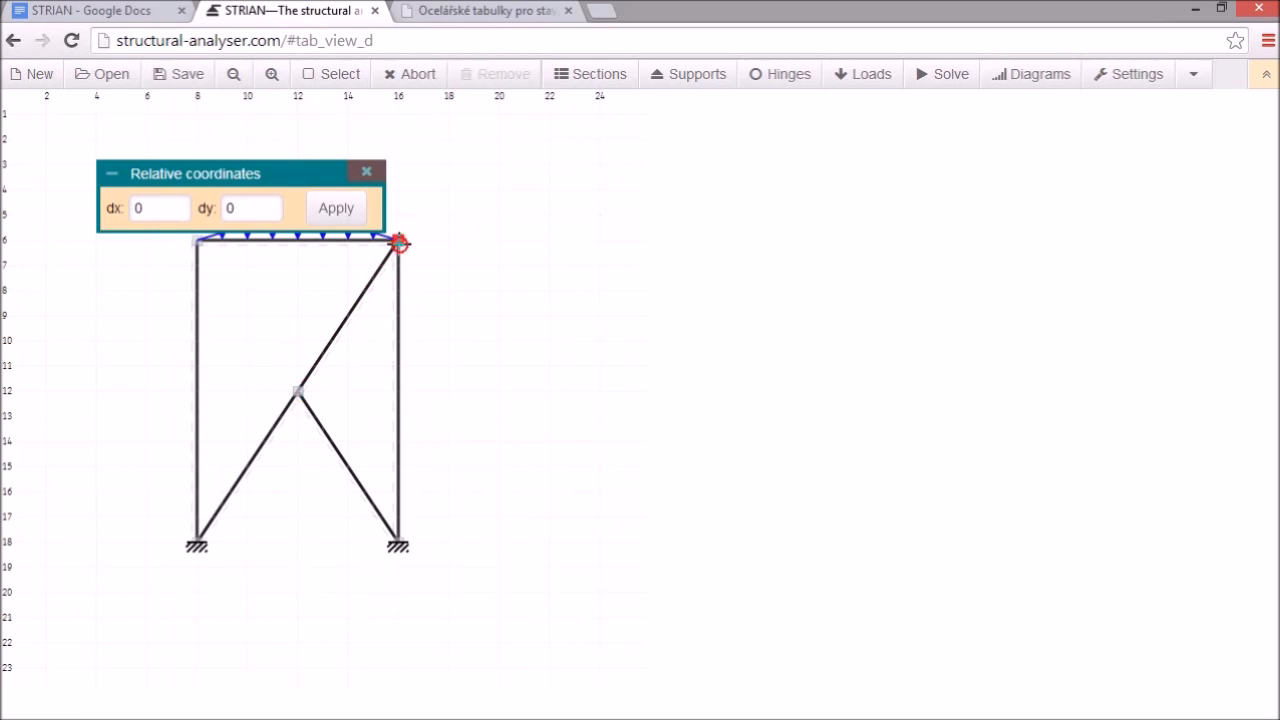
left_click(196, 240)
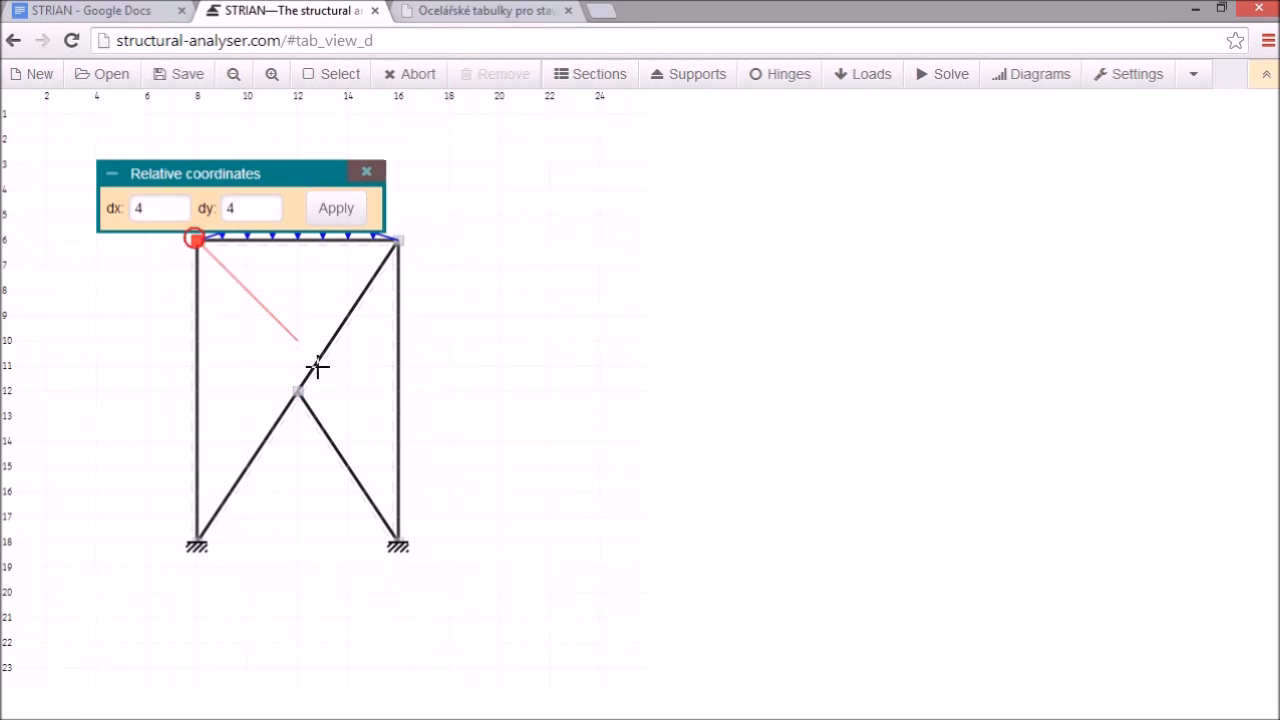
left_click(299, 389)
key("Escape")
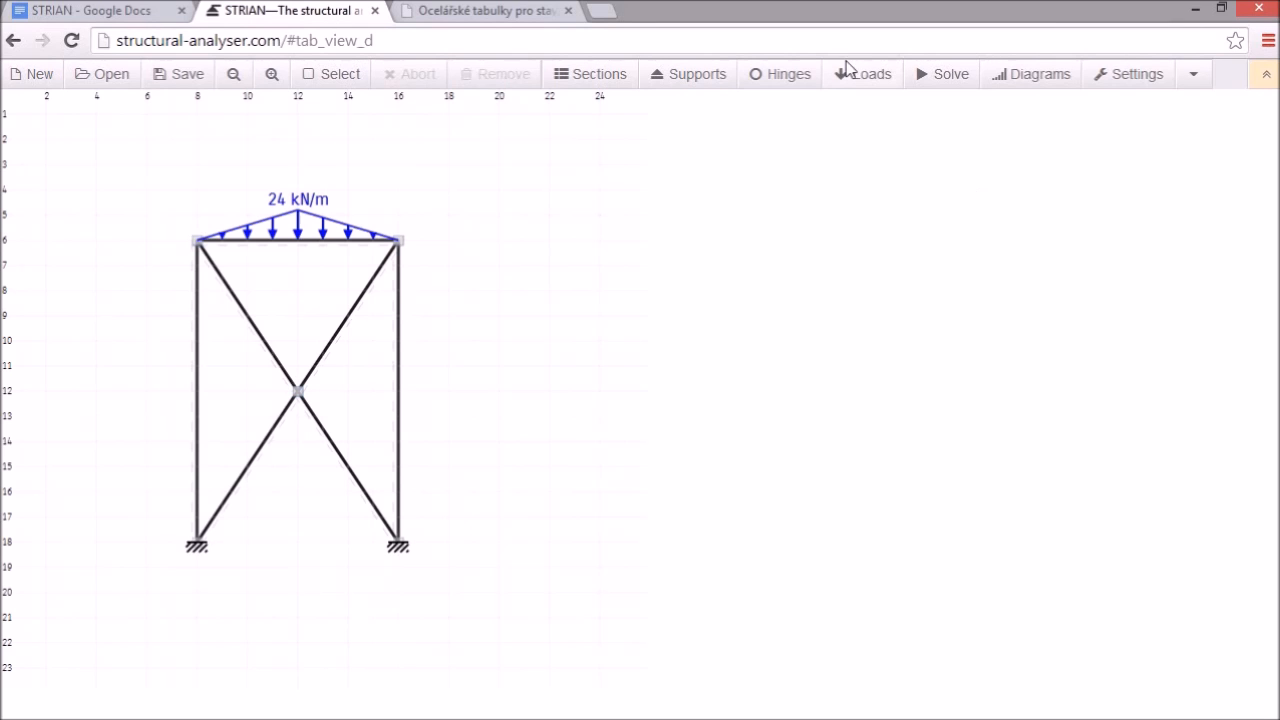
Step: Place hinges at both ends of the brace running from the central node to the upper right corner
left_click(785, 74)
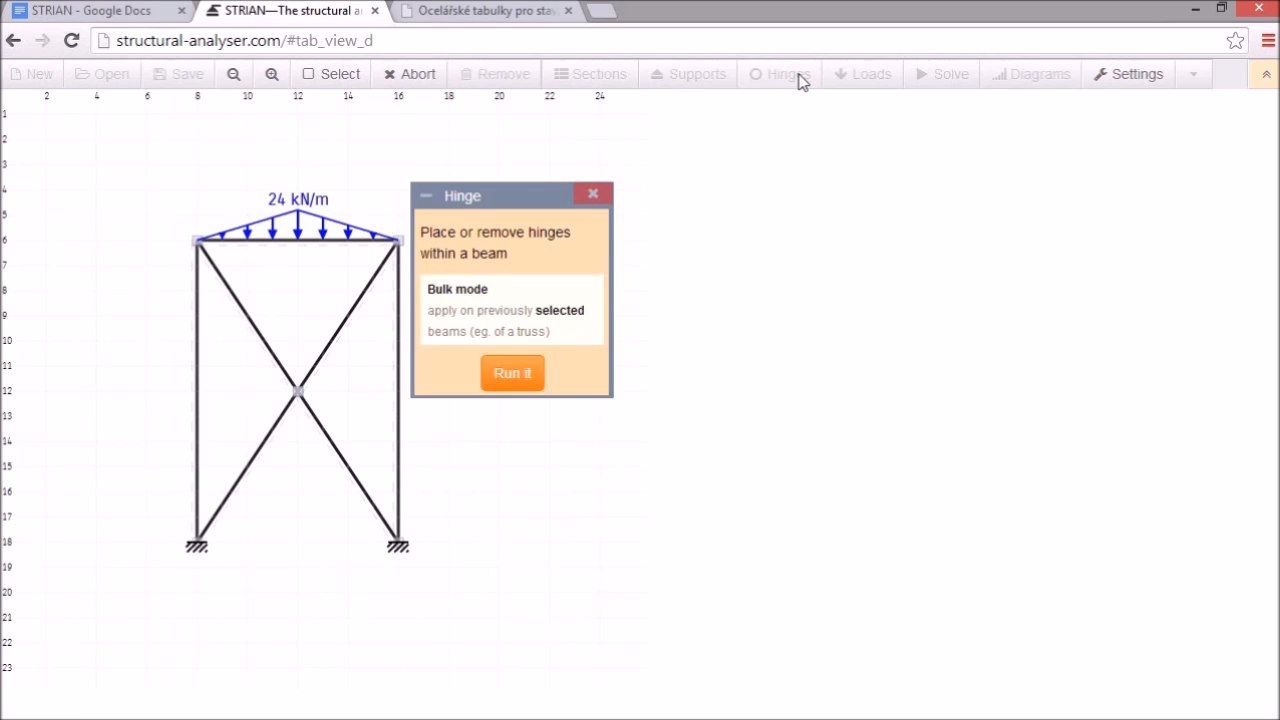
left_click(520, 374)
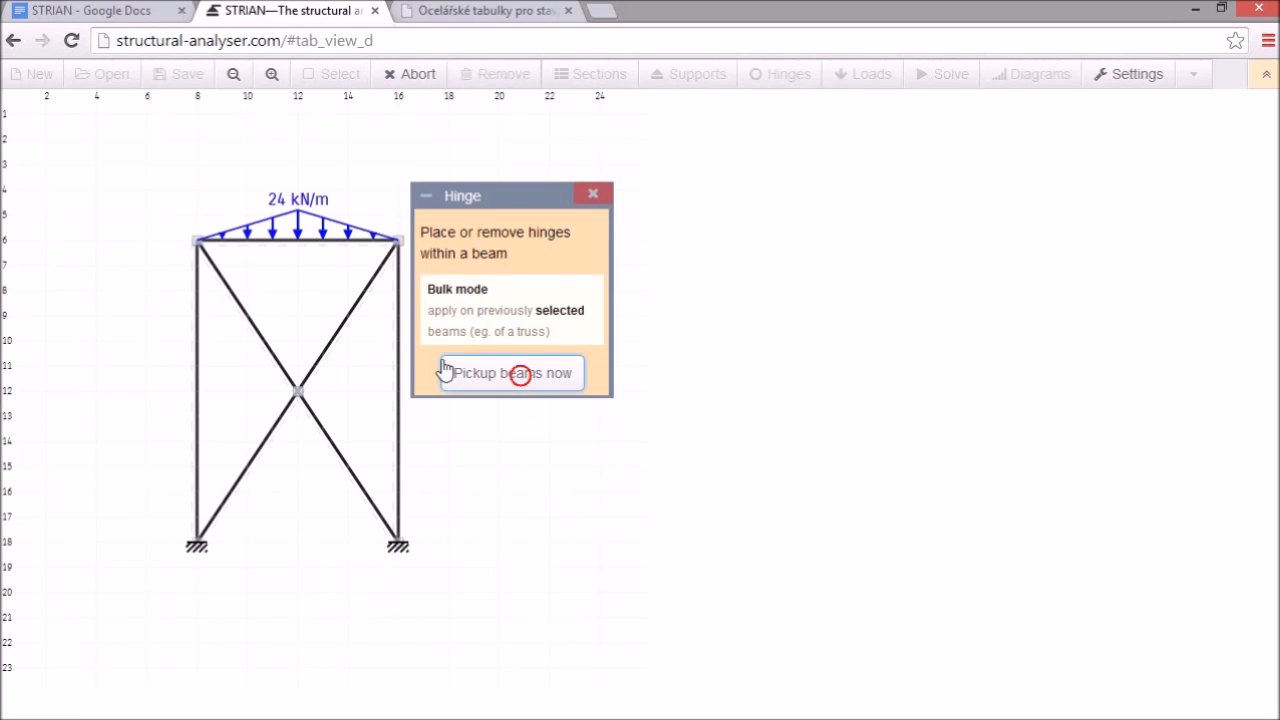
left_click(339, 336)
left_click(339, 336)
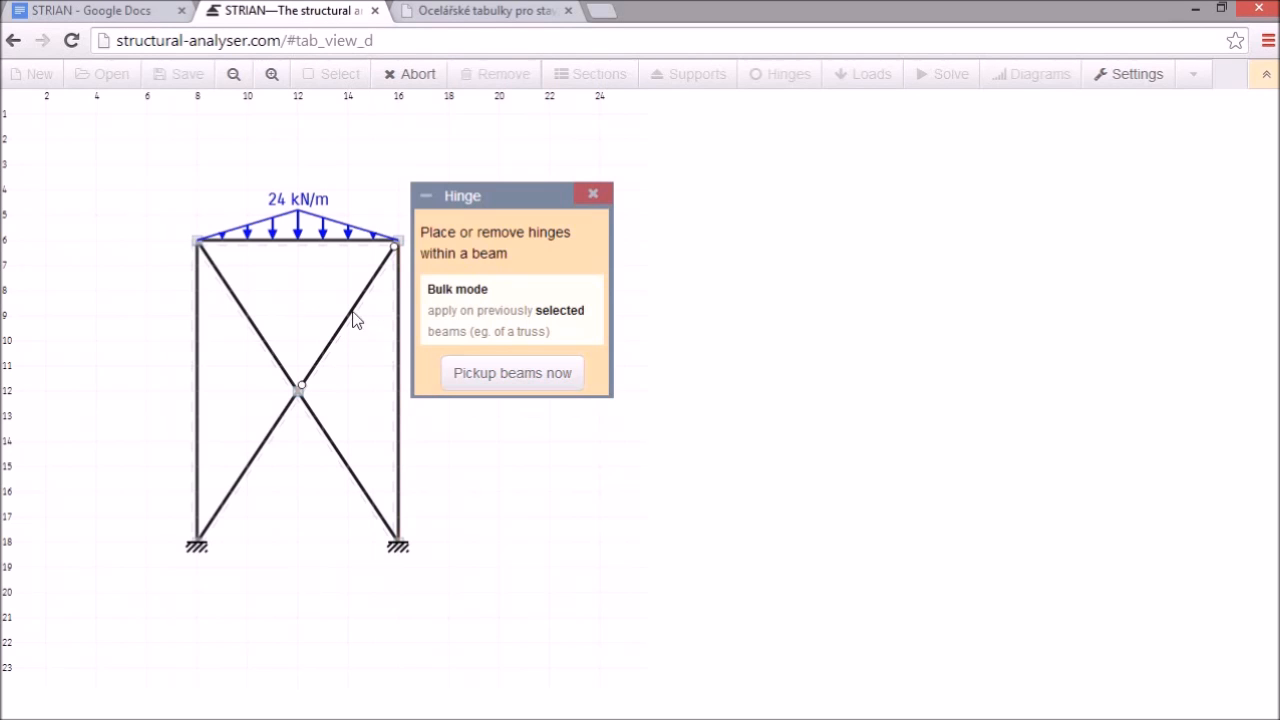
left_click(497, 340)
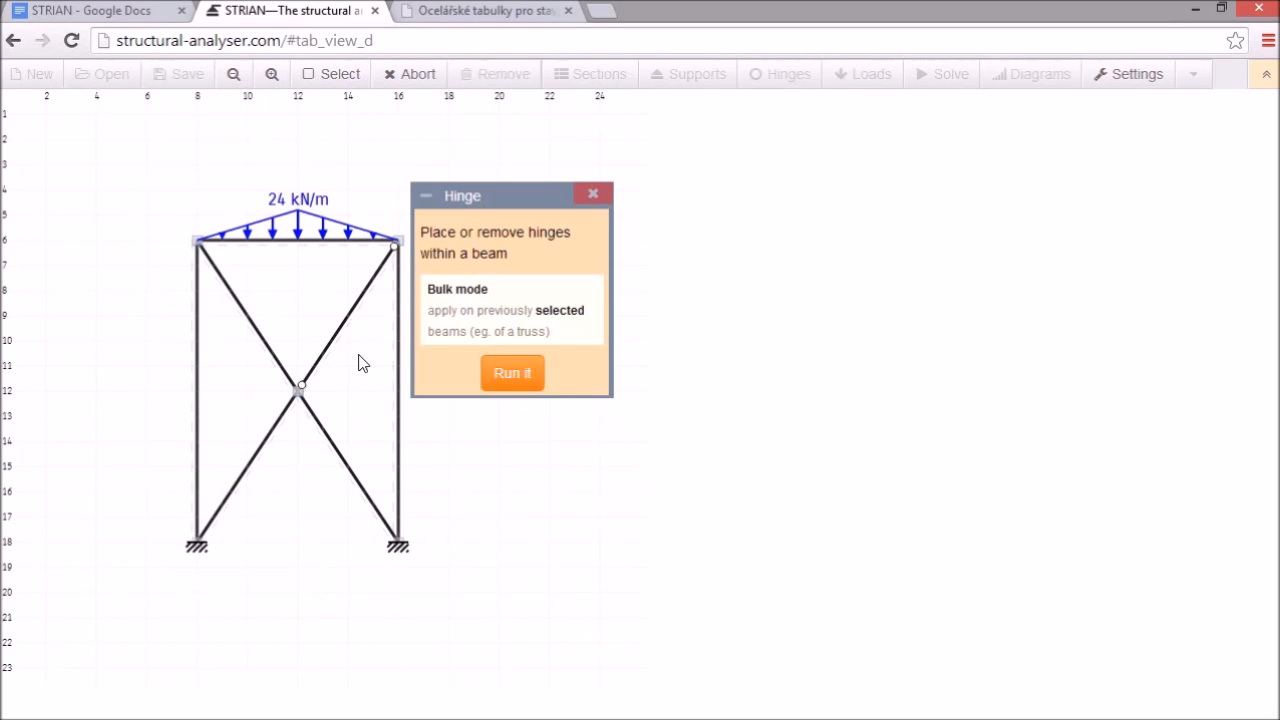
Step: Select all four bracing members and apply hinges to both ends of each in bulk mode
left_click_drag(358, 353, 260, 430)
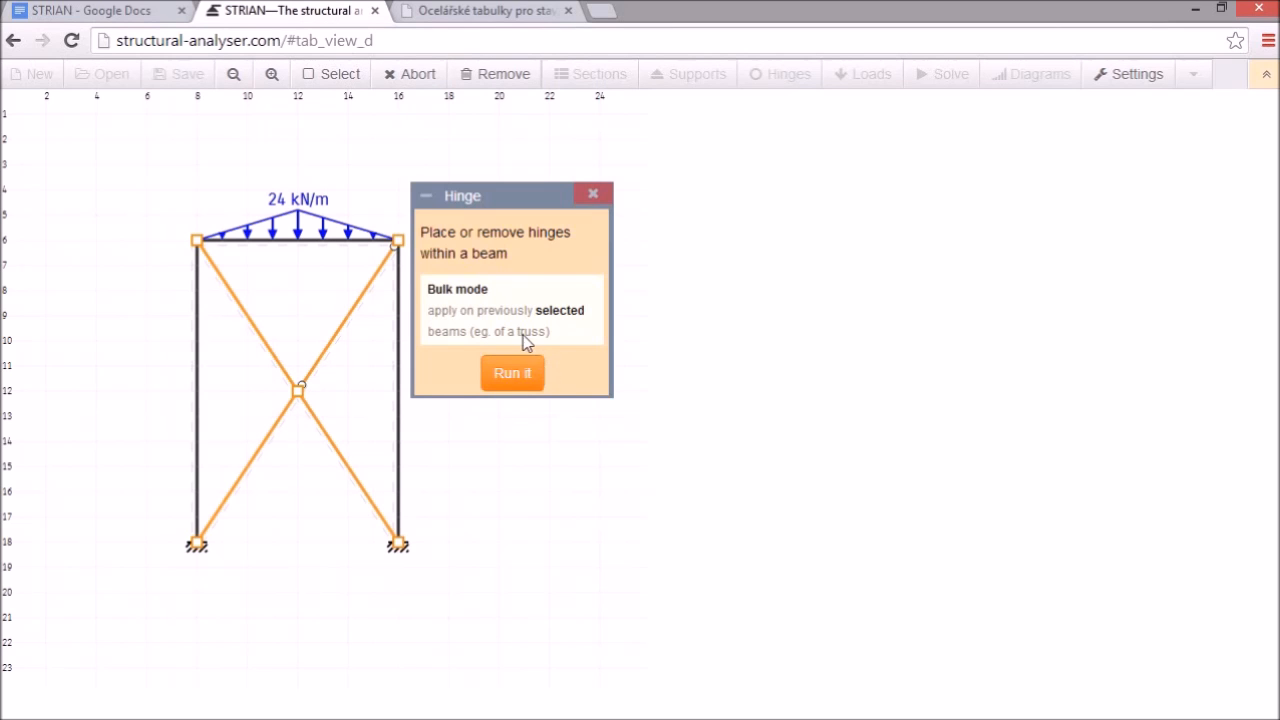
left_click(512, 373)
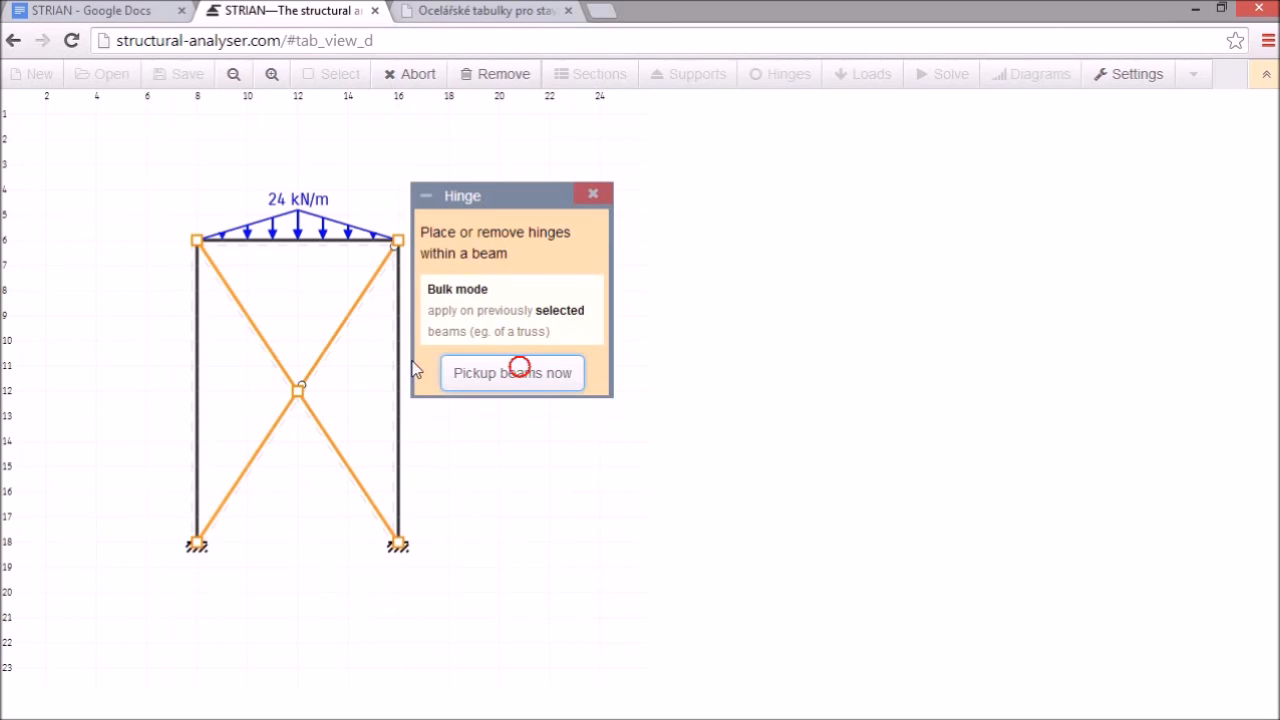
left_click(262, 338)
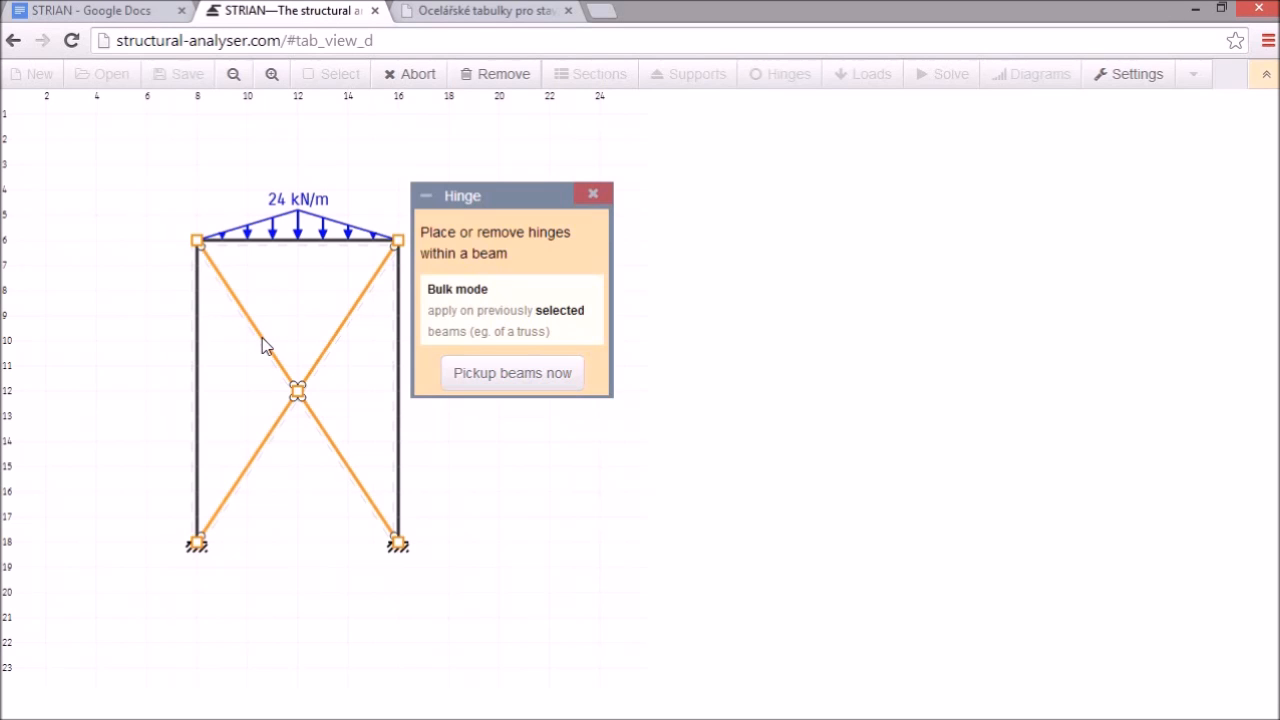
left_click(490, 424)
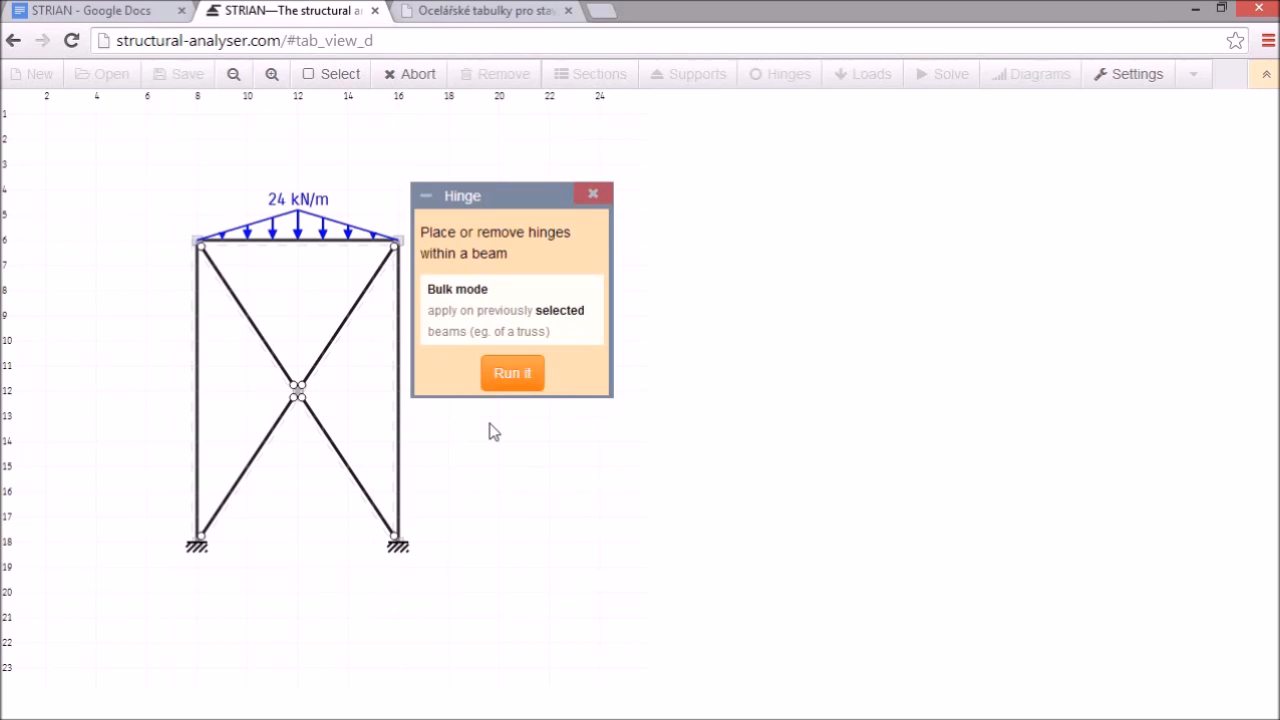
key("Escape")
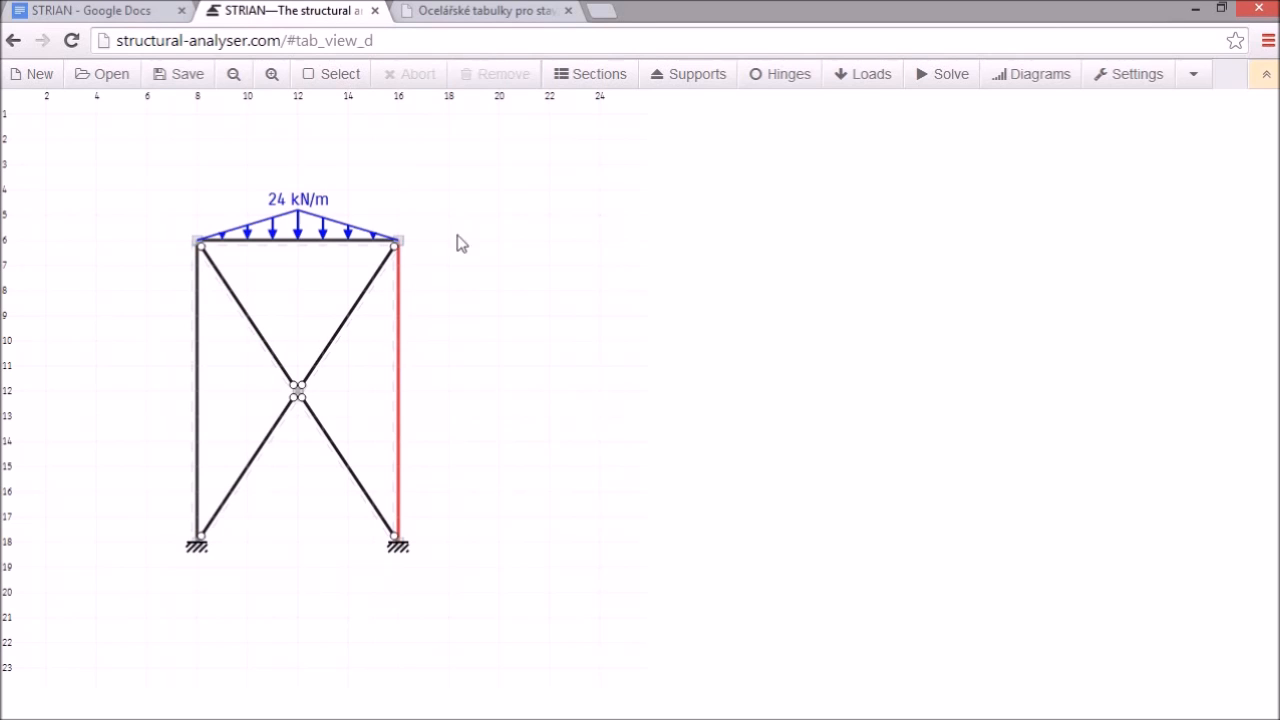
Step: Open the section definitions and consult the Google Docs outline for the planned profiles and the steelcalc.com table for IPE 180
left_click(595, 80)
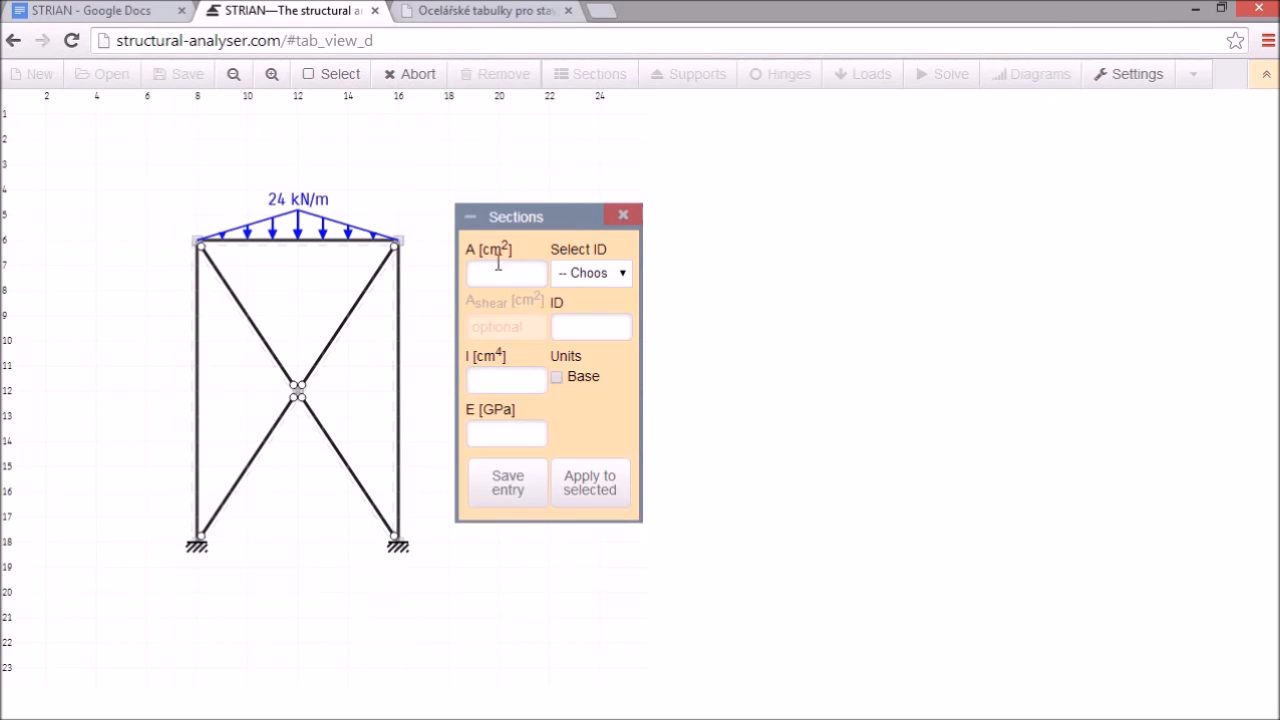
left_click(130, 10)
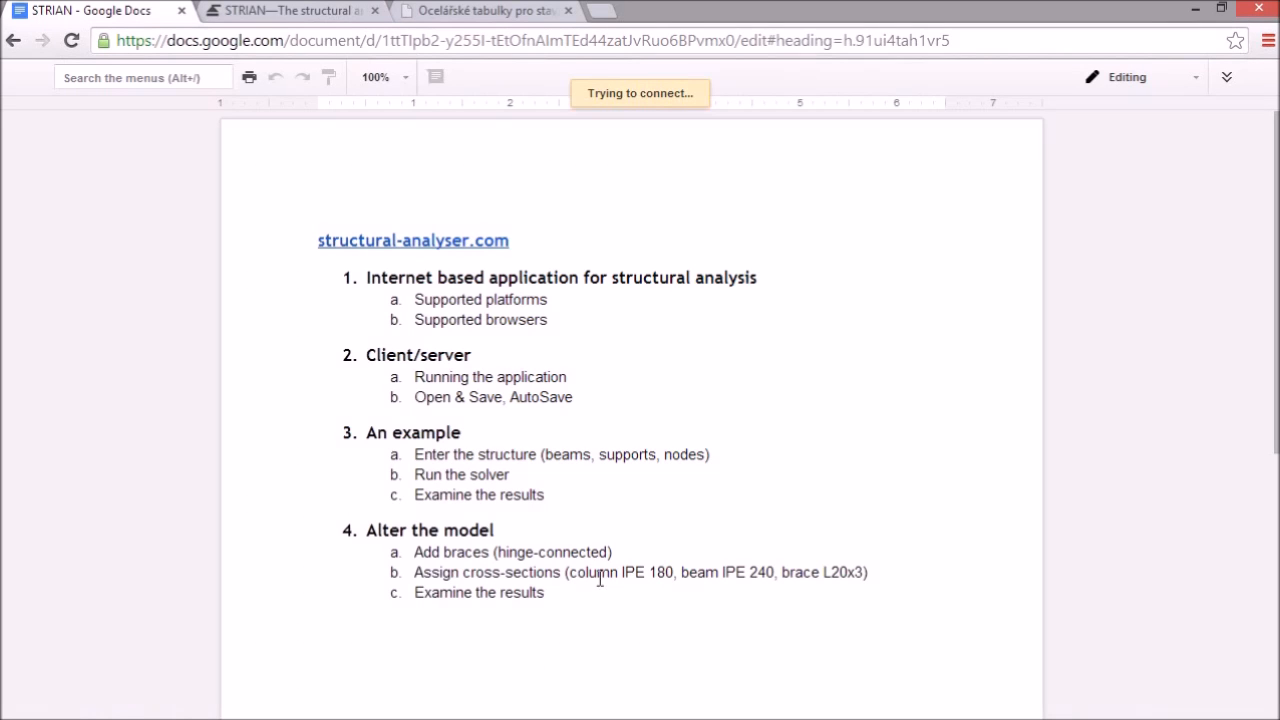
left_click(488, 10)
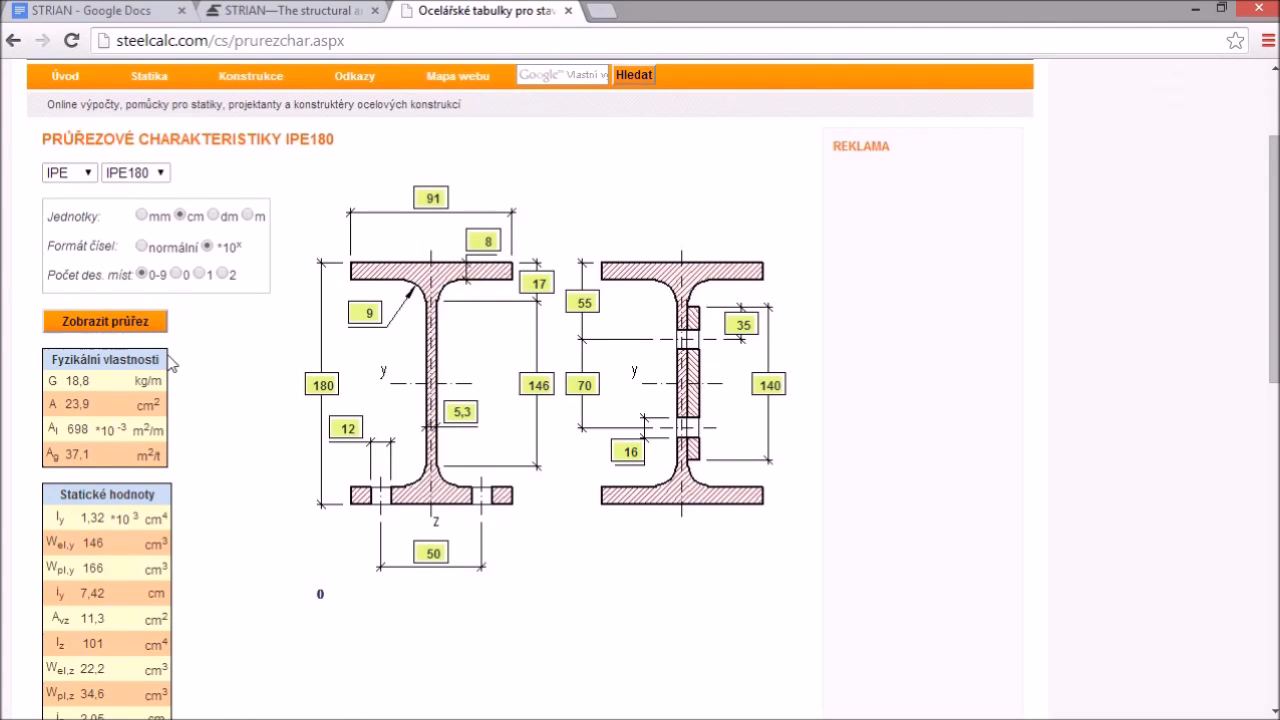
left_click(280, 11)
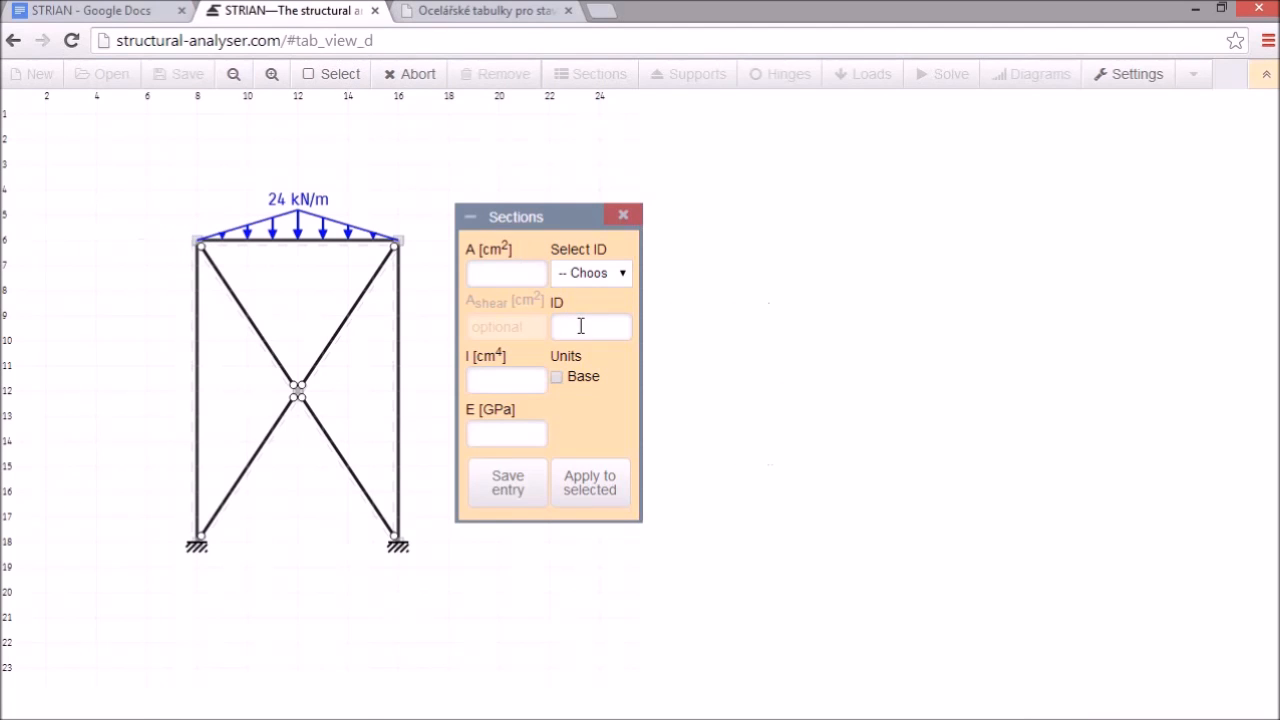
Step: Define a section with ID column, using the IPE 180 table values: area 23.9 cm² and moment of inertia 1320 cm⁴
left_click(580, 326)
type("colu")
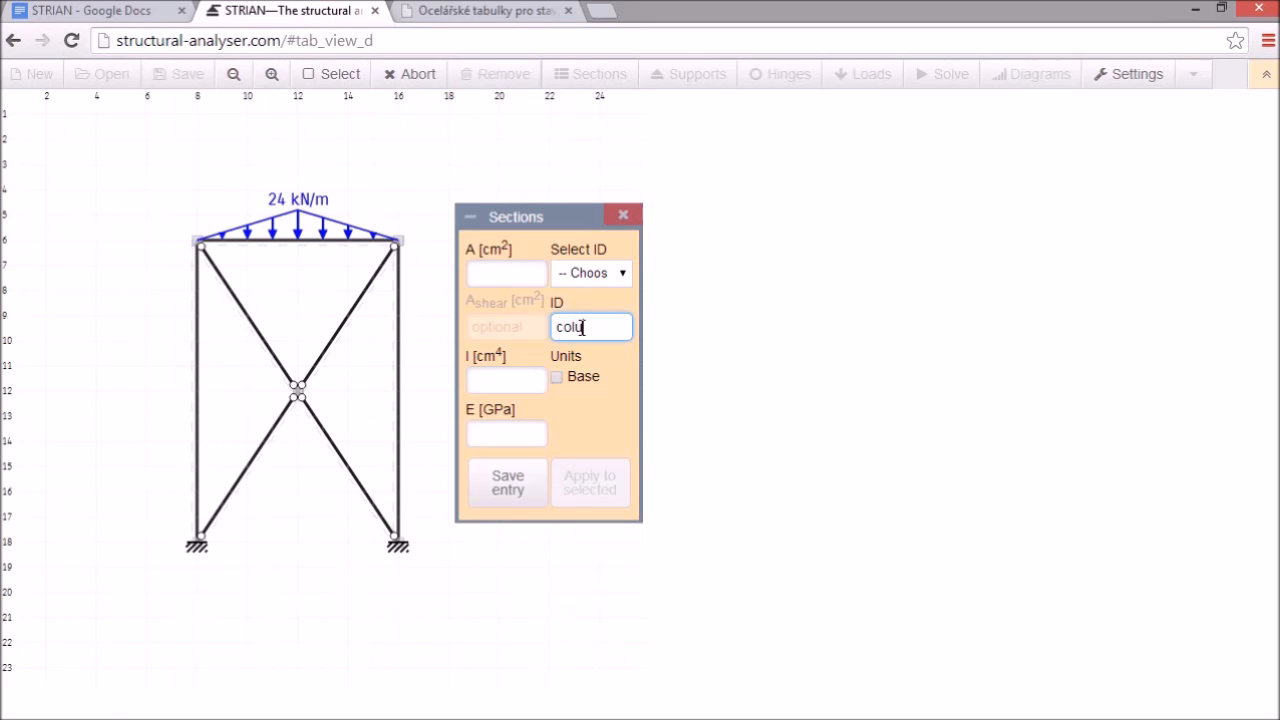
type("mn")
left_click(522, 264)
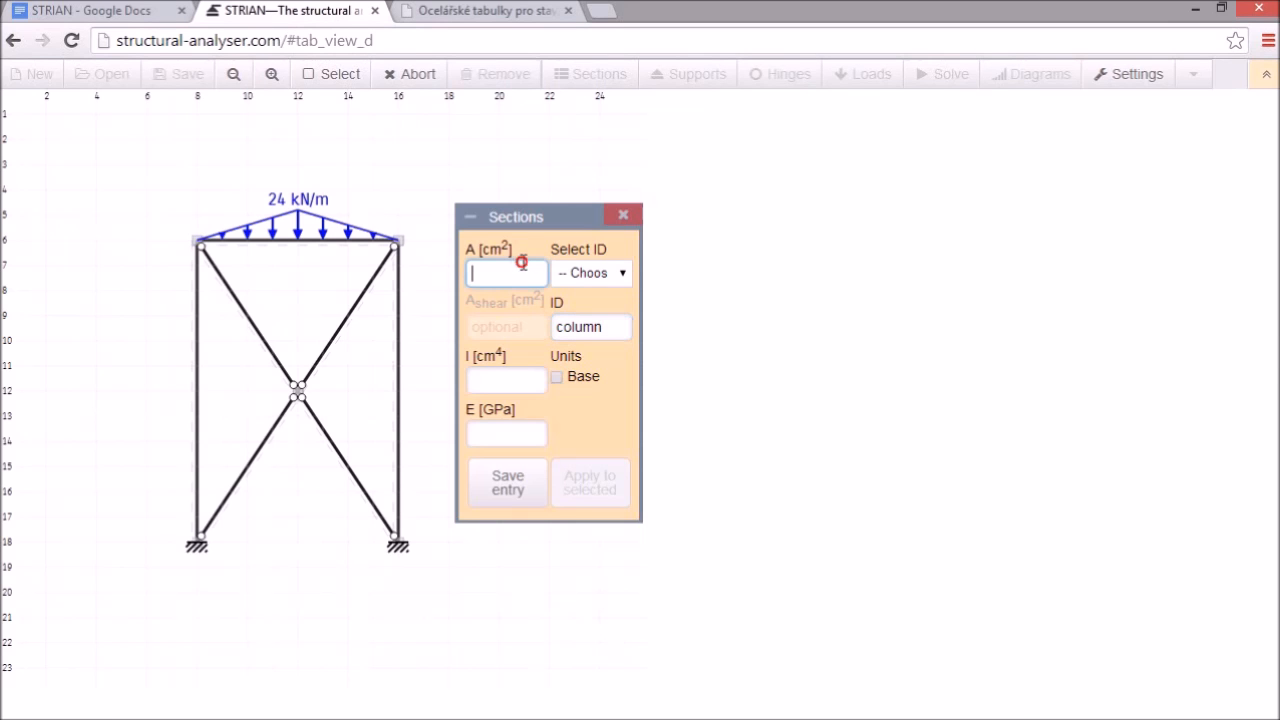
left_click(452, 10)
left_click(493, 382)
key("ctrl+Tab")
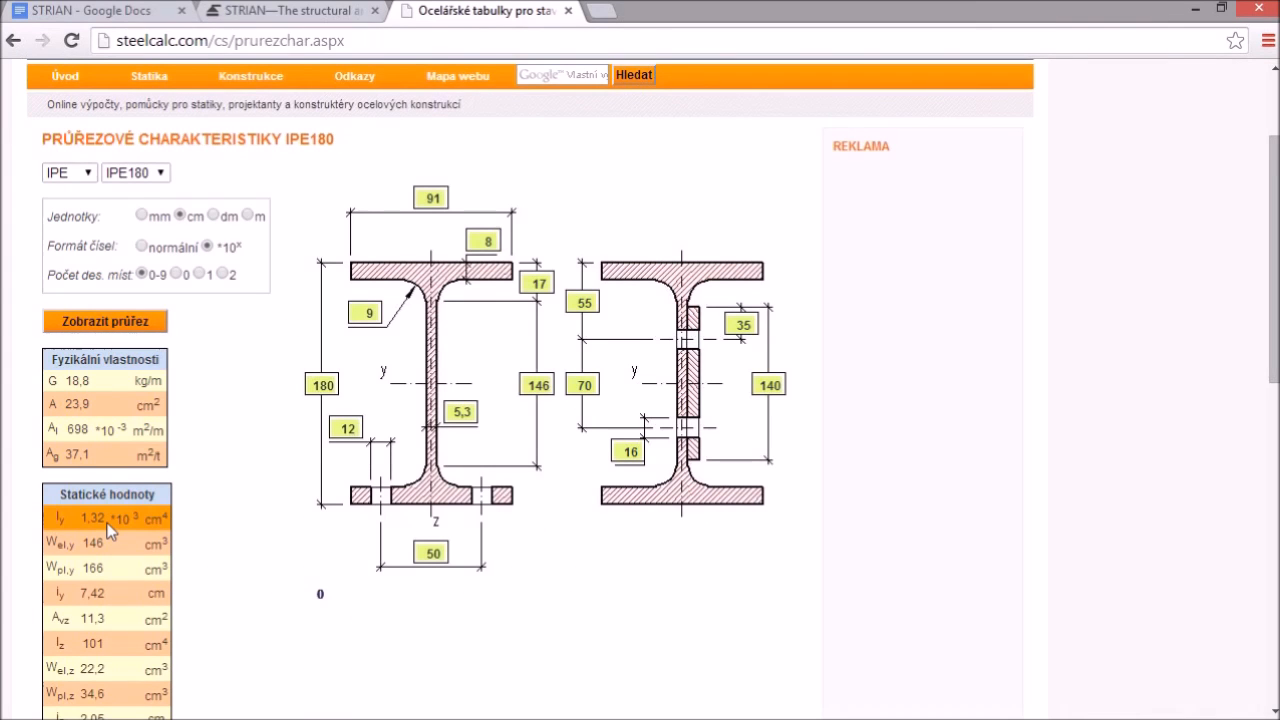
key("ctrl+shift+Tab")
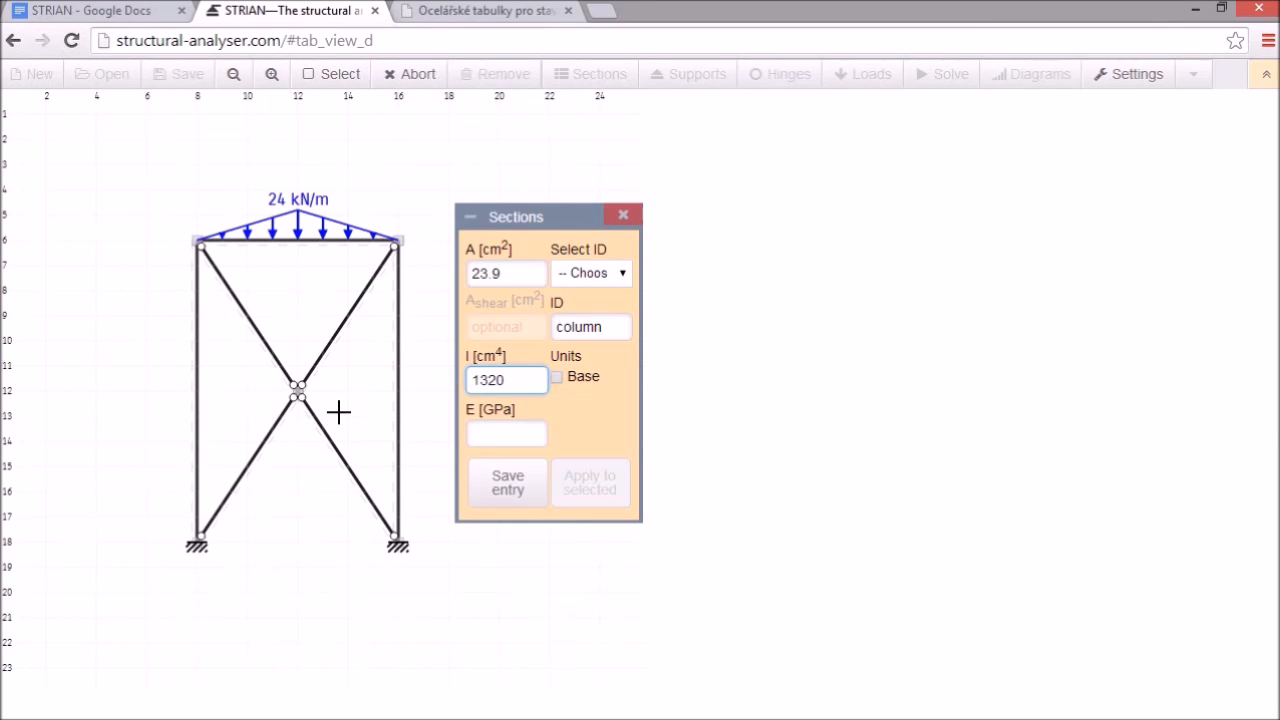
Step: Set the column section's elastic modulus to 210 GPa, leave the shear area empty, and save the entry
left_click(495, 437)
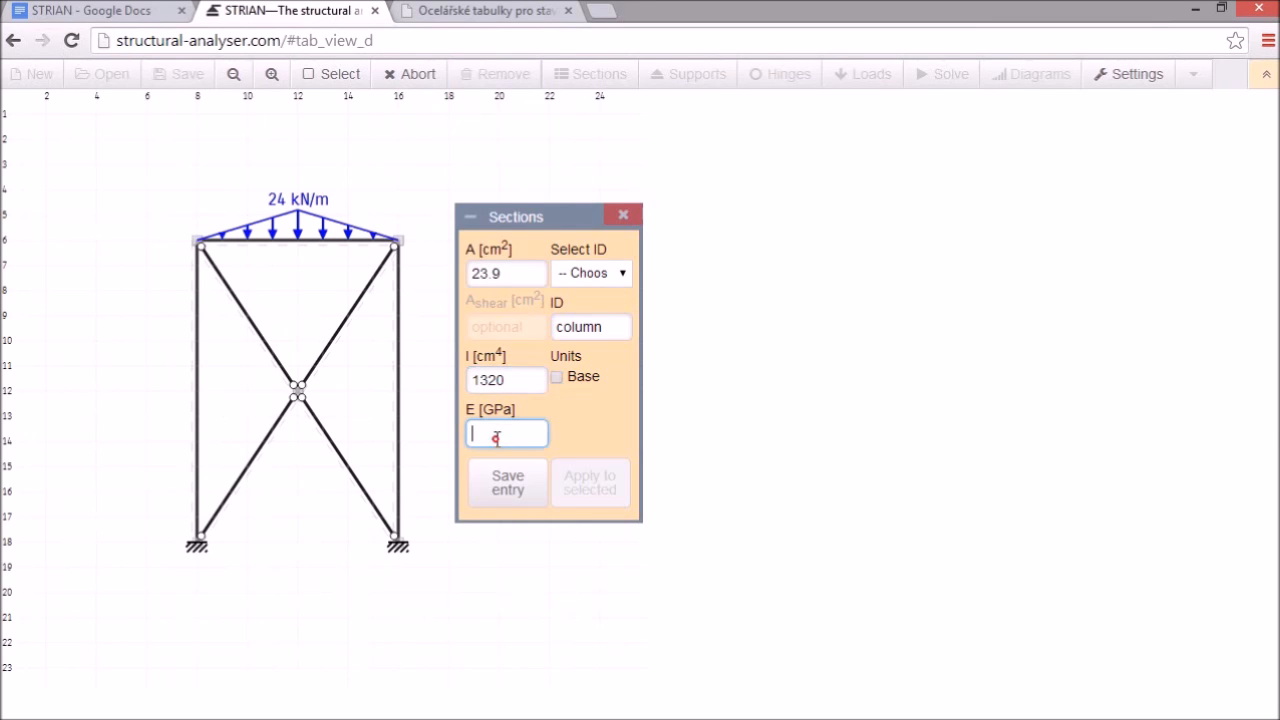
type("21")
left_click(497, 325)
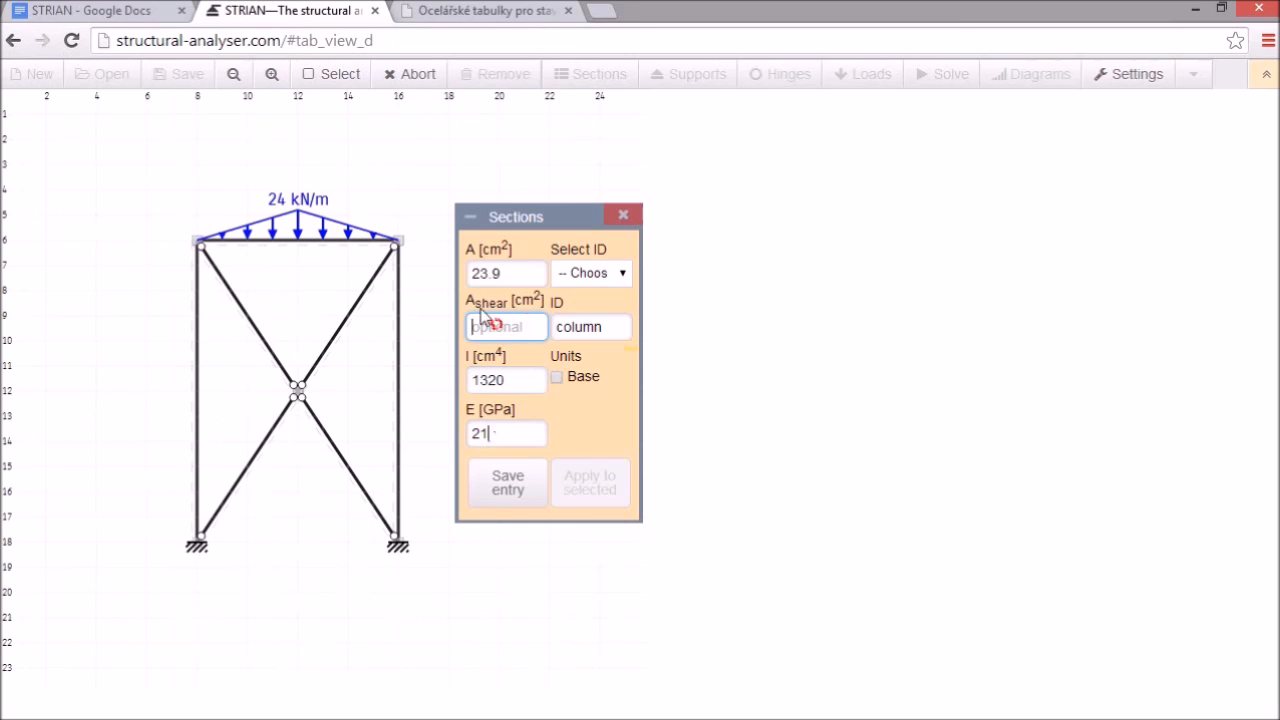
left_click(506, 379)
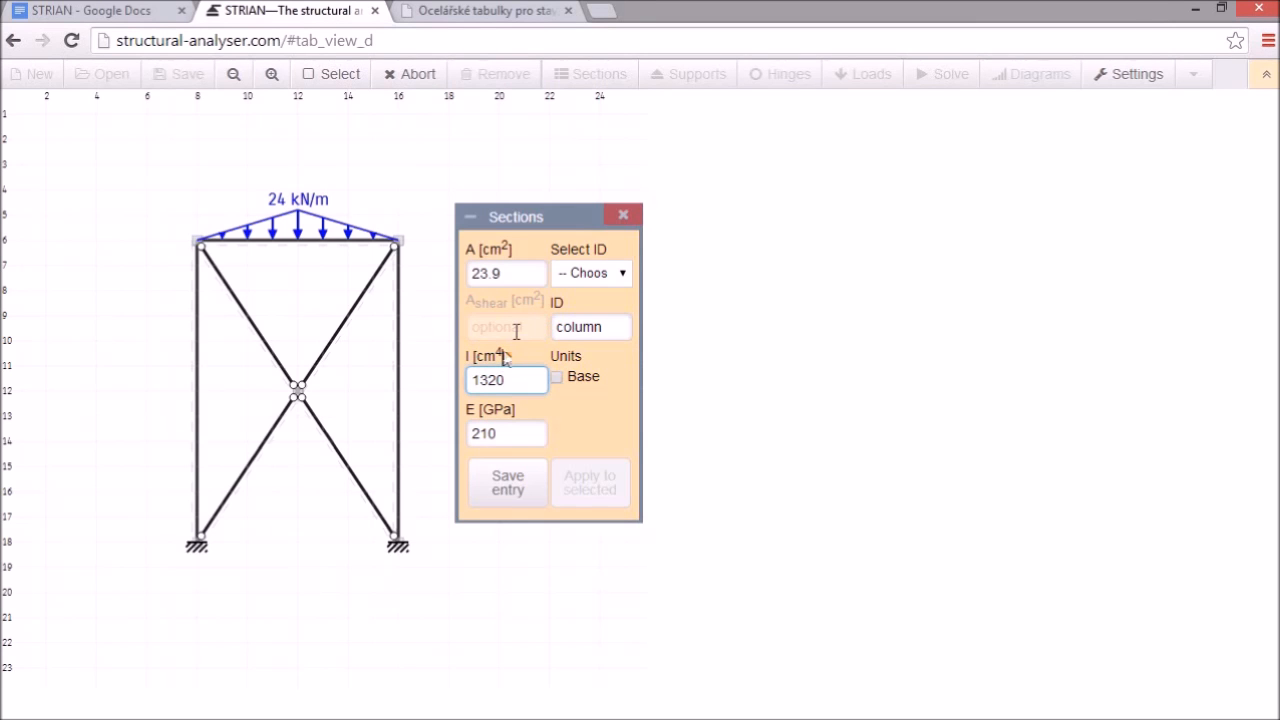
mouse_move(516, 332)
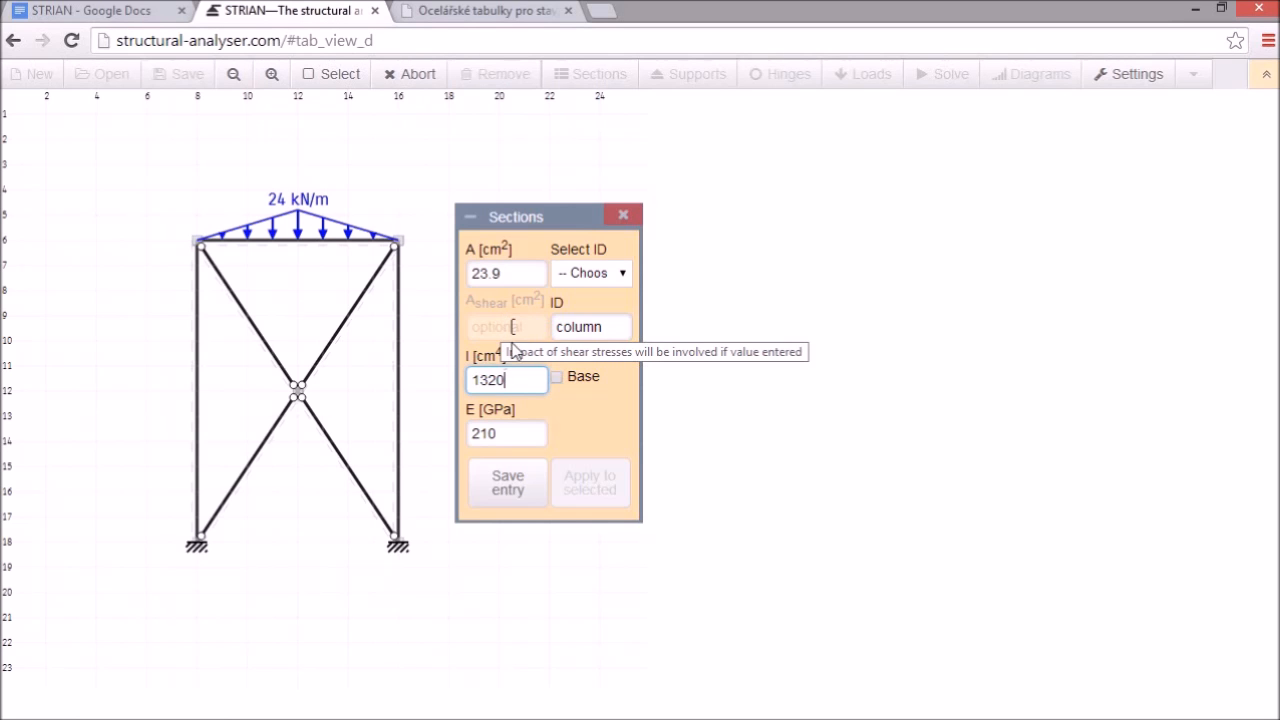
left_click(528, 494)
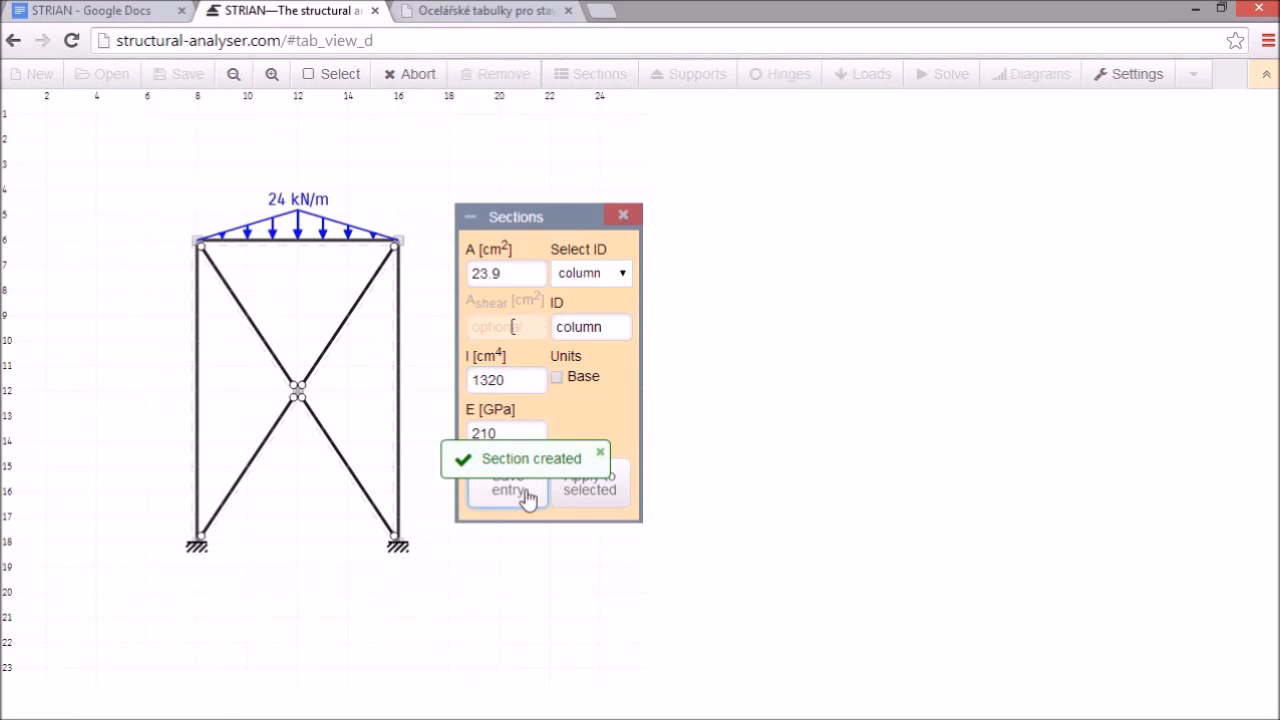
Step: Check the profile notes and save a section with ID beam, area 39.1 cm² and moment of inertia 3890 cm⁴
left_click(75, 8)
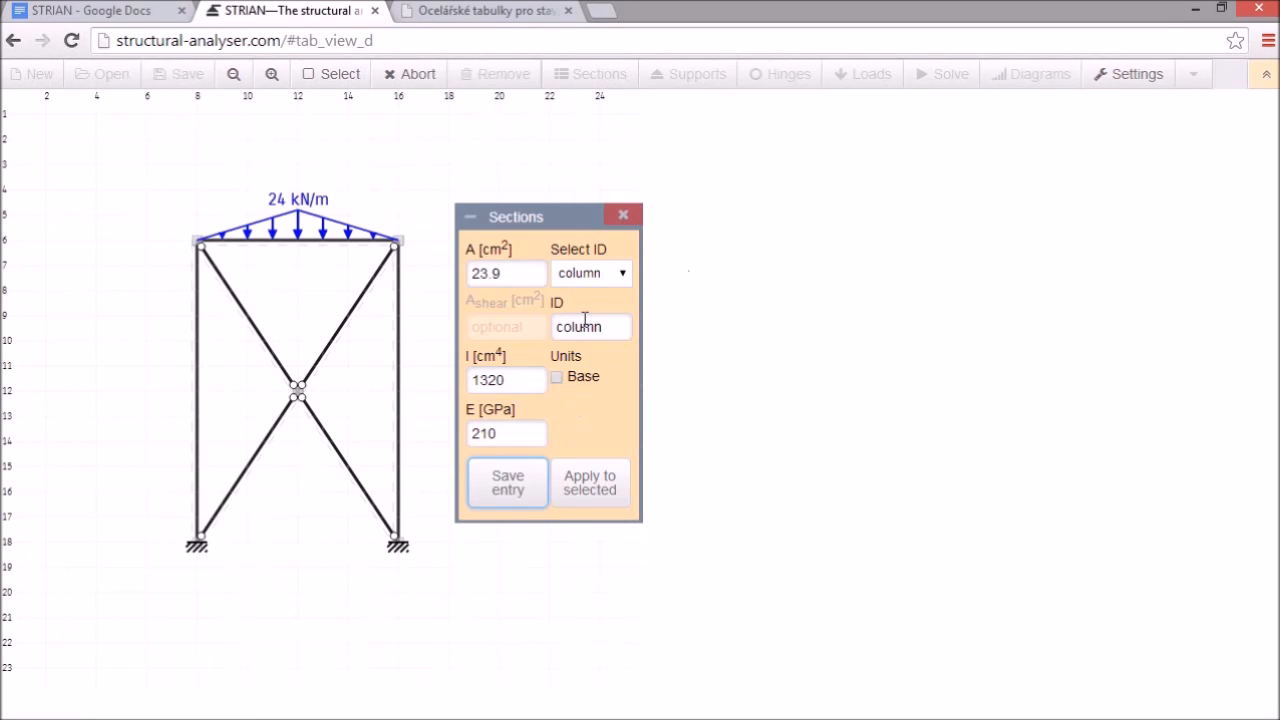
double_click(582, 322)
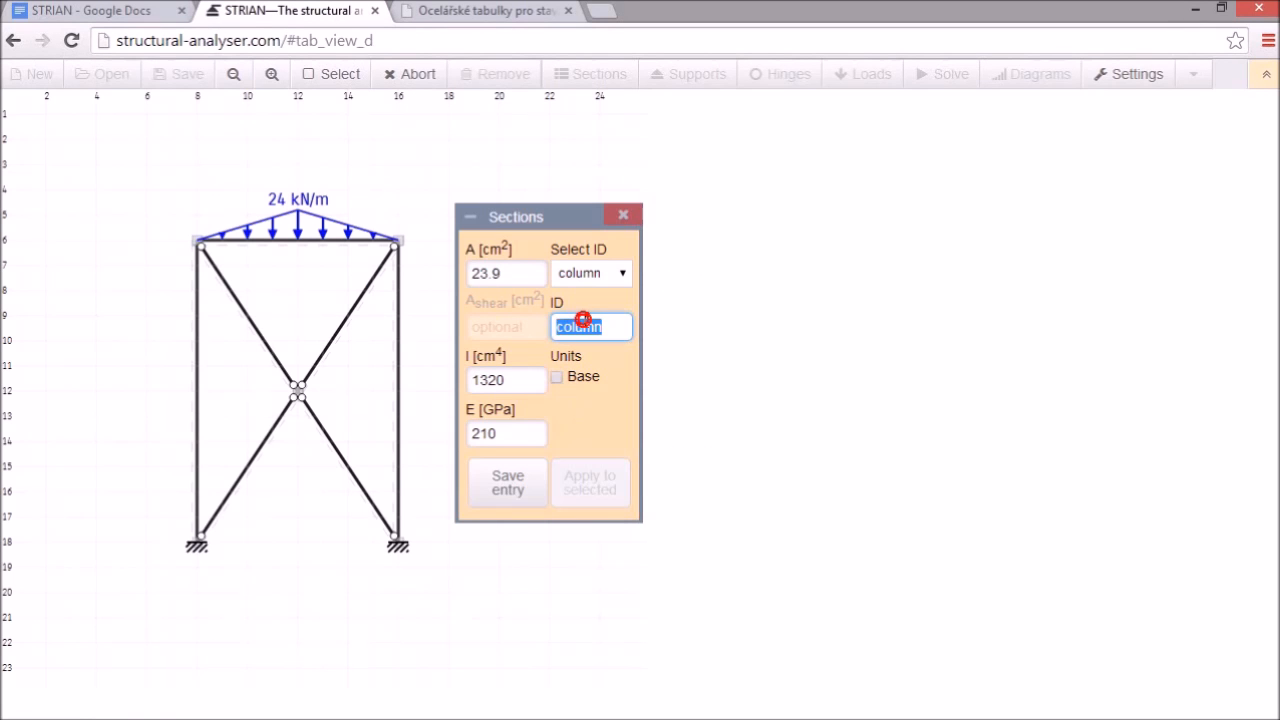
type("beam")
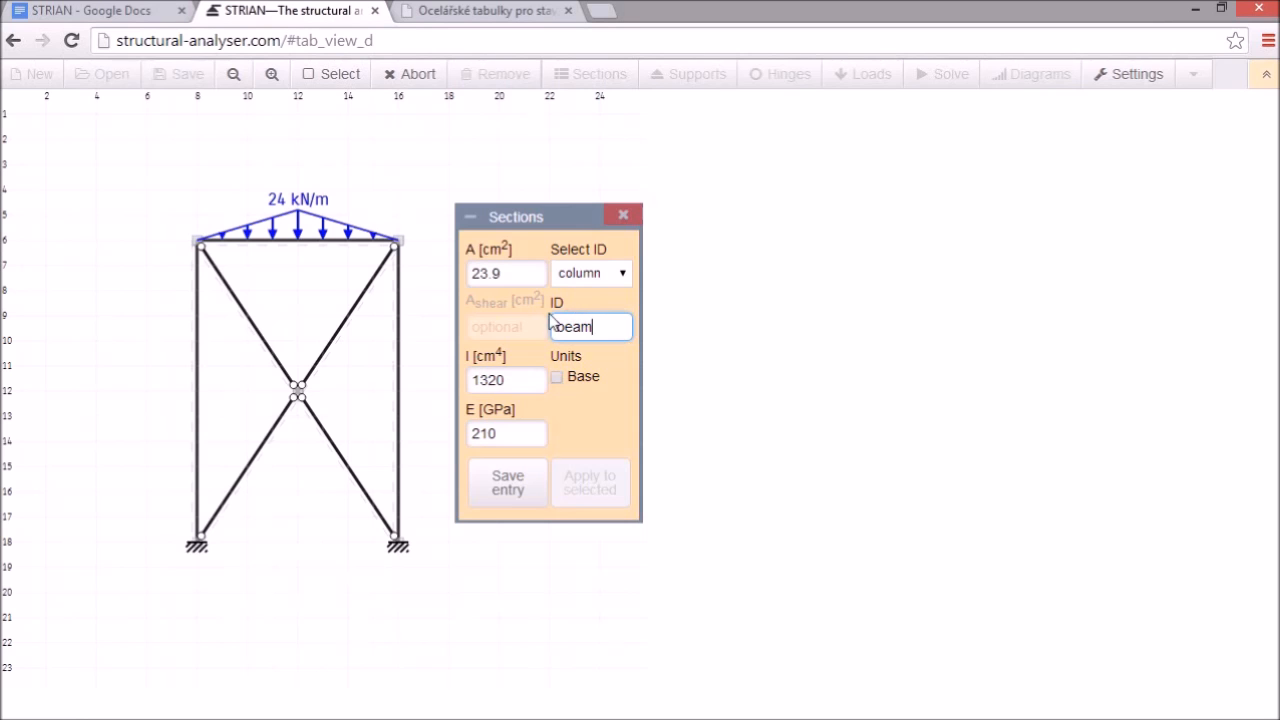
left_click(512, 274)
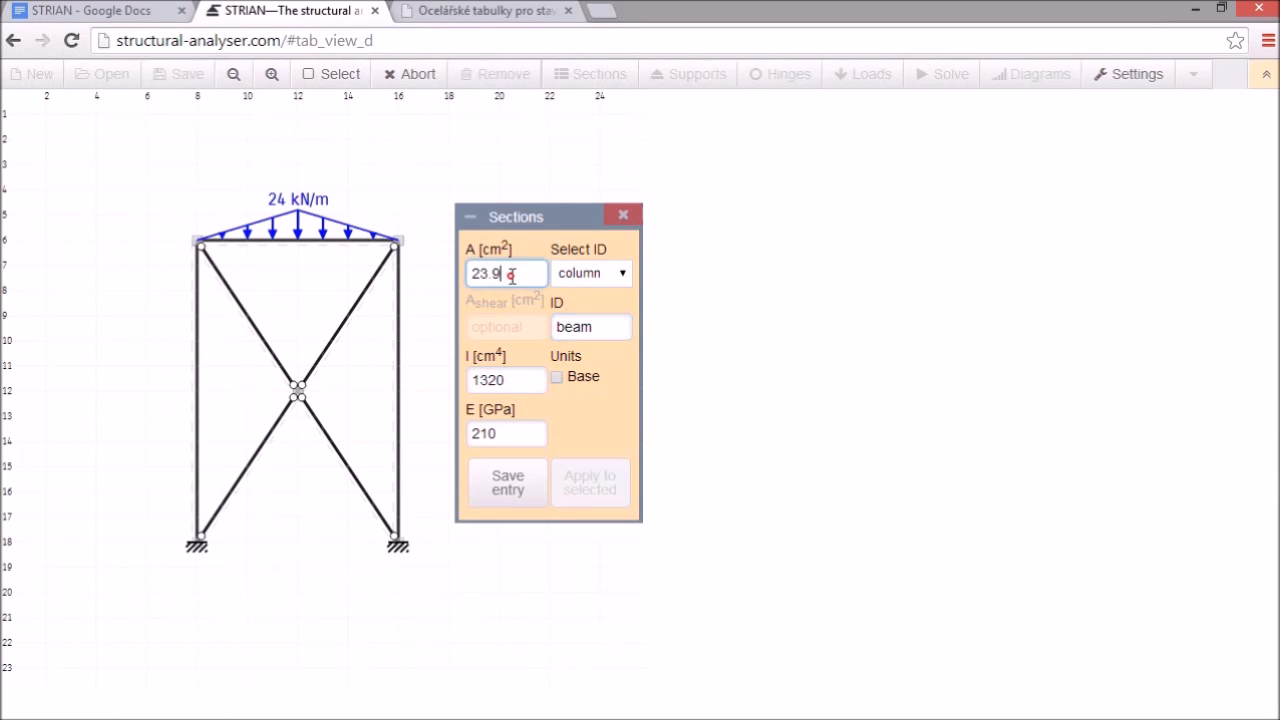
double_click(512, 274)
type("3")
left_click(512, 377)
double_click(512, 377)
type("3")
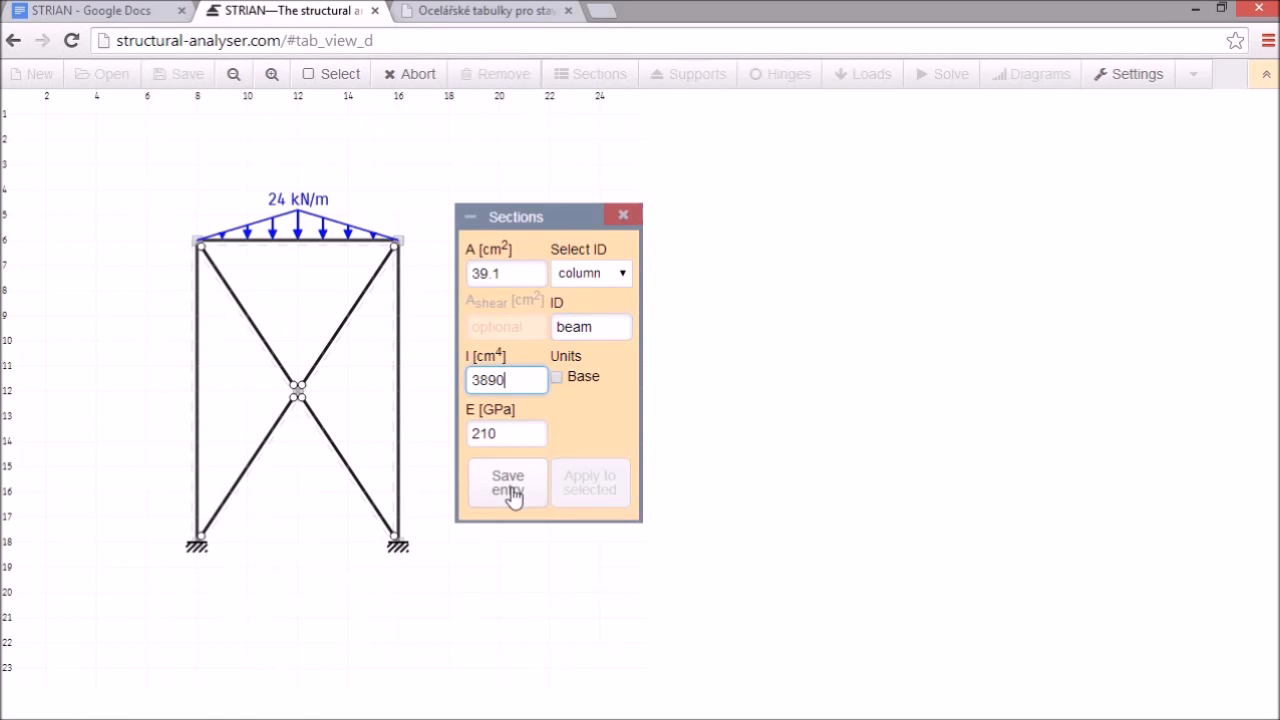
left_click(509, 492)
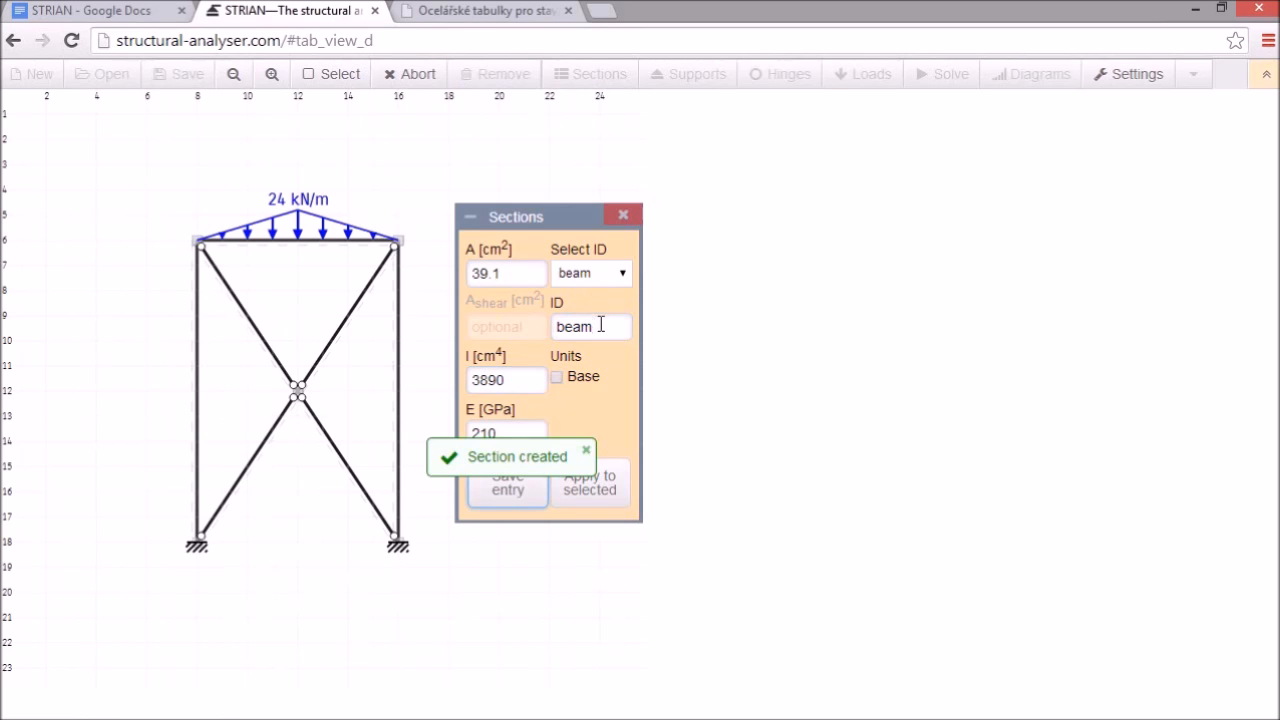
Step: Save another section with ID brace, area 1.12 cm² and moment of inertia 0.162 cm⁴
double_click(598, 324)
type("brace")
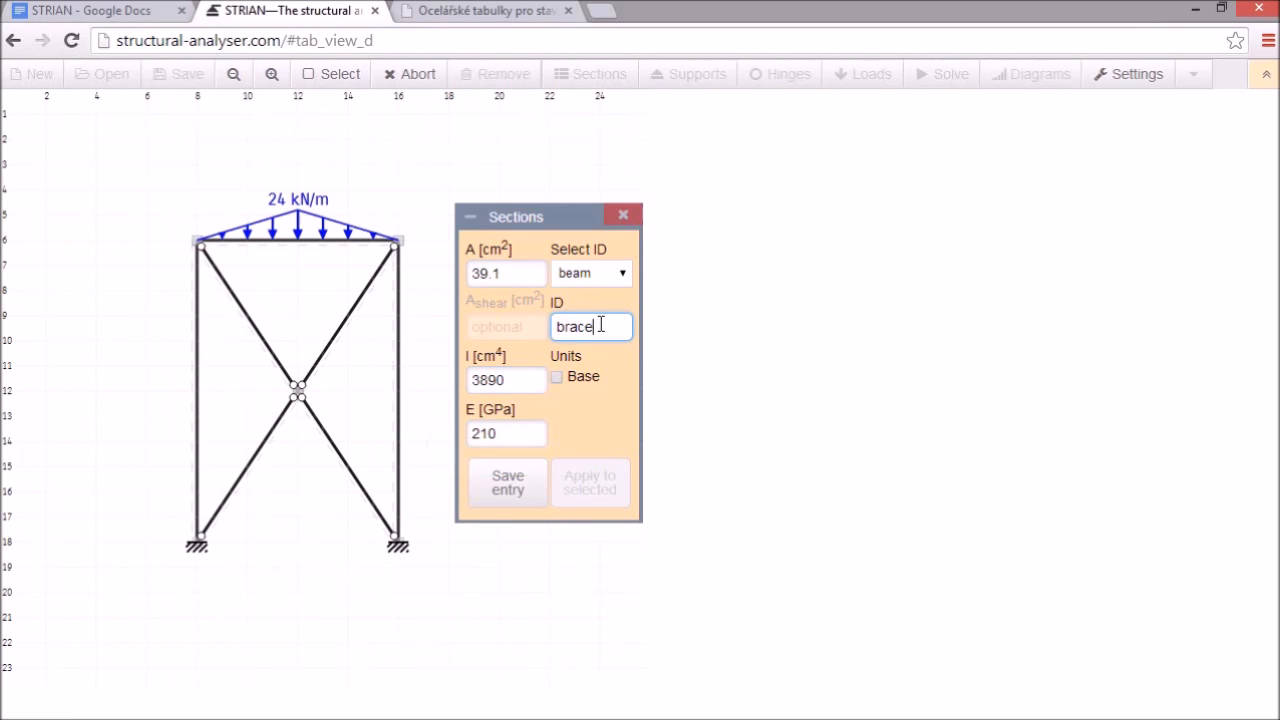
left_click(521, 278)
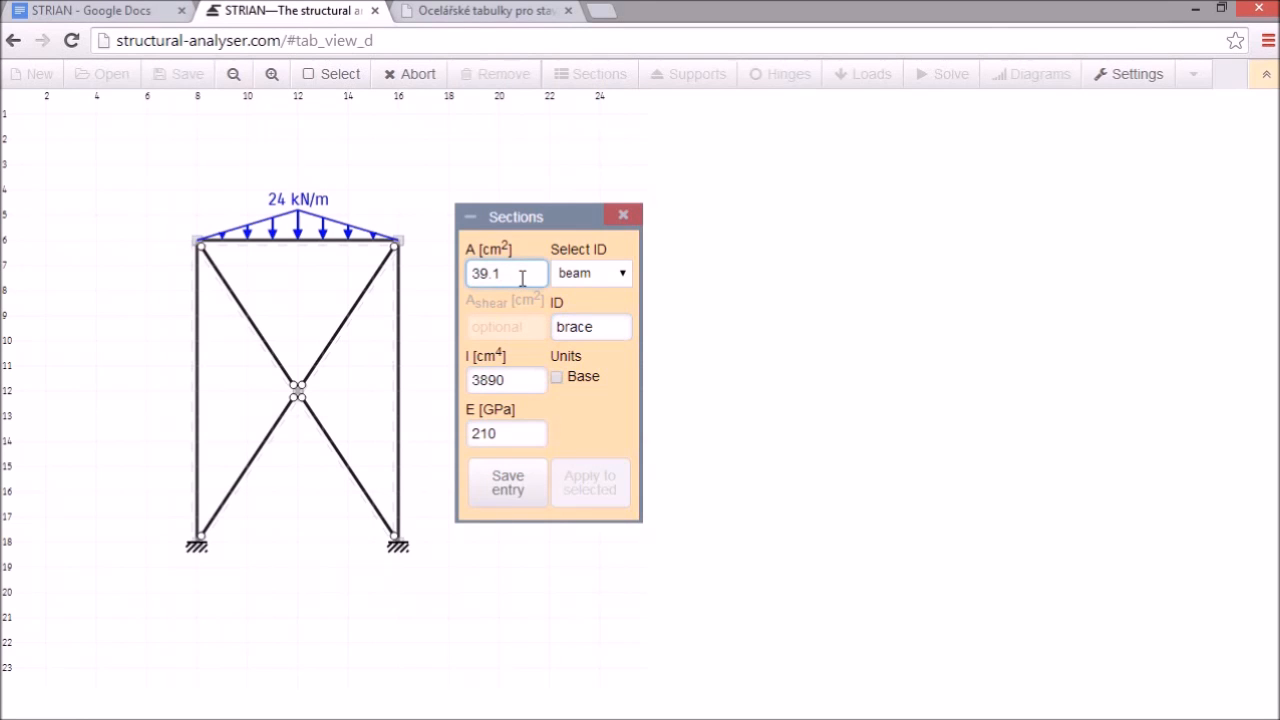
double_click(521, 278)
type("1.12")
double_click(516, 386)
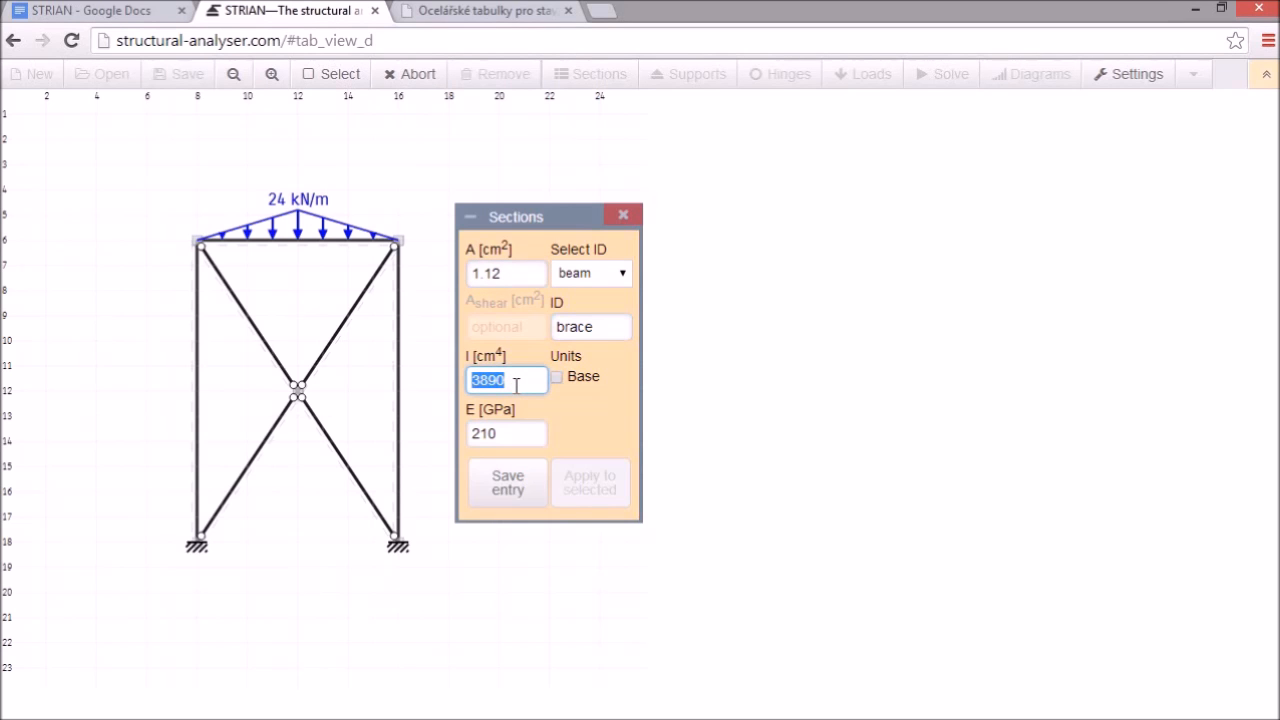
type("0.162")
left_click(508, 490)
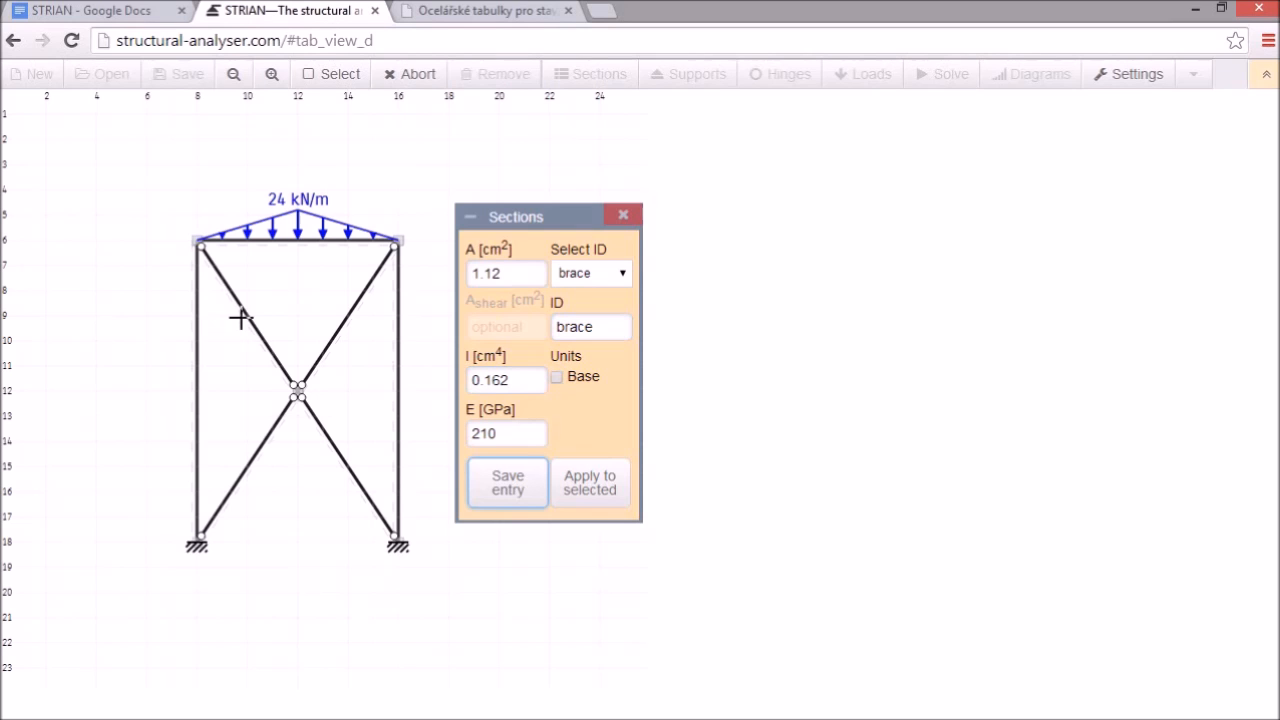
Step: Assign the column section to both vertical members of the frame and clear the selection
left_click(197, 333)
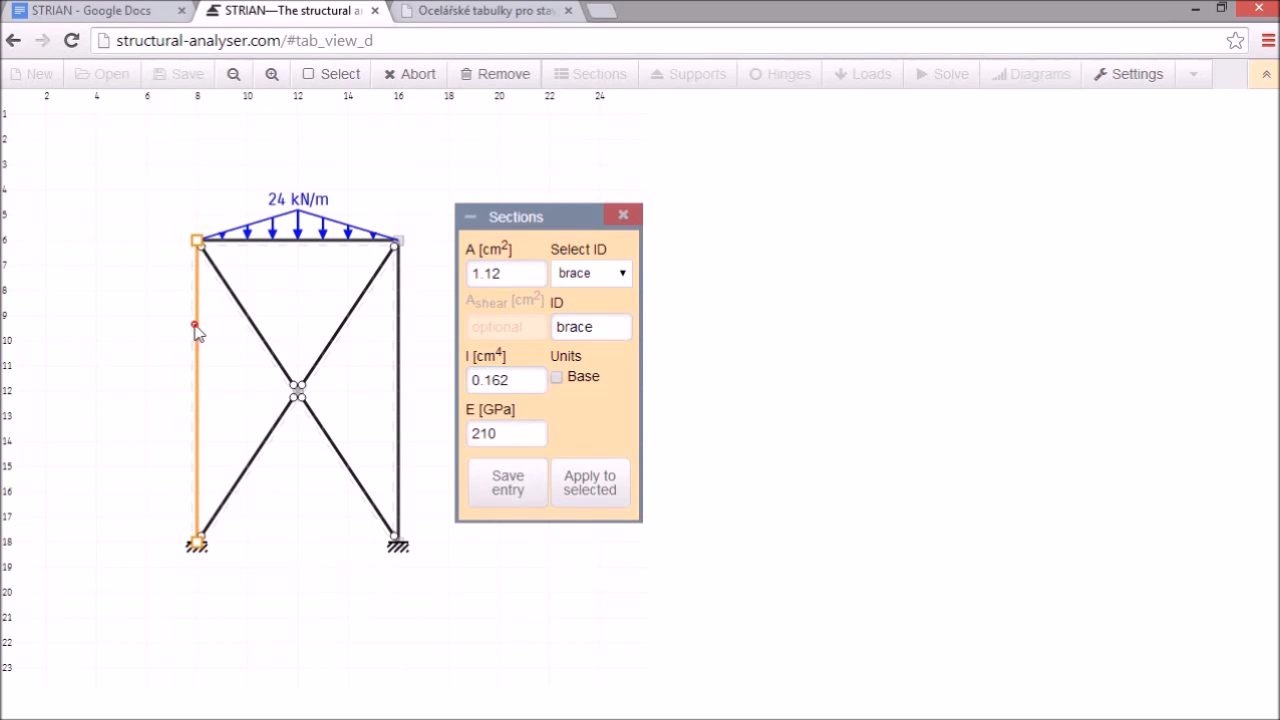
left_click(400, 340)
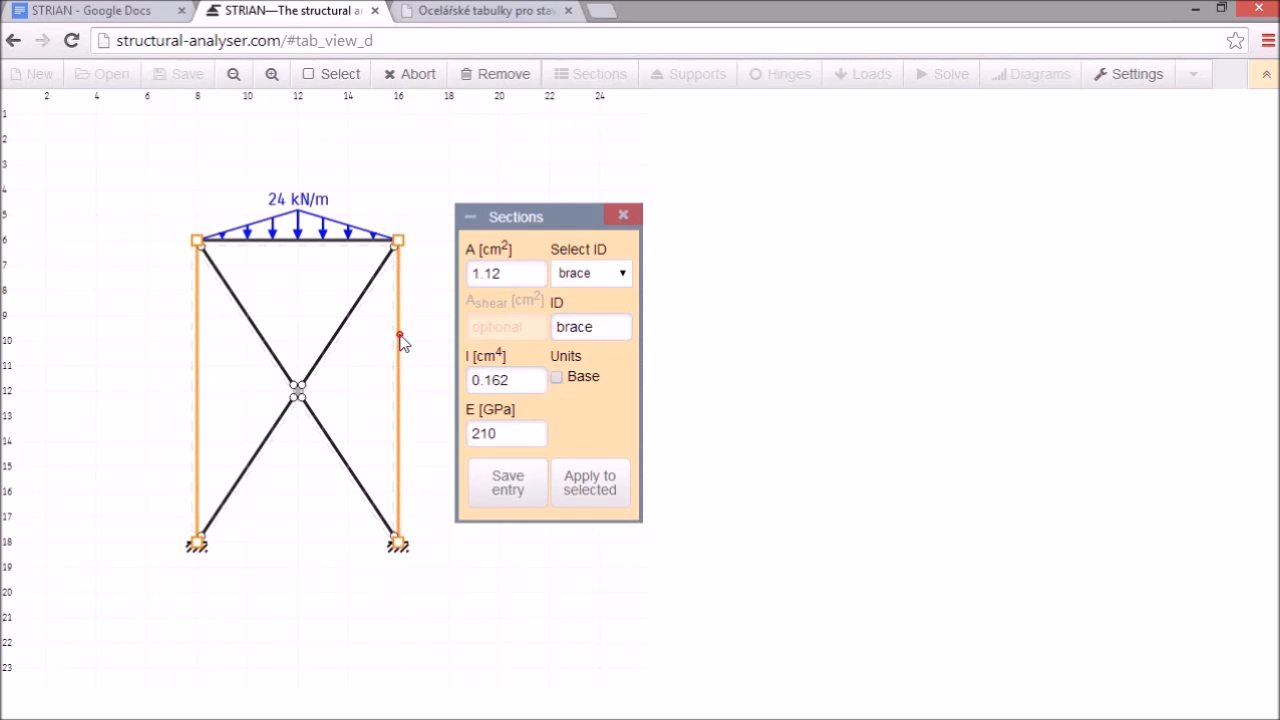
left_click(616, 276)
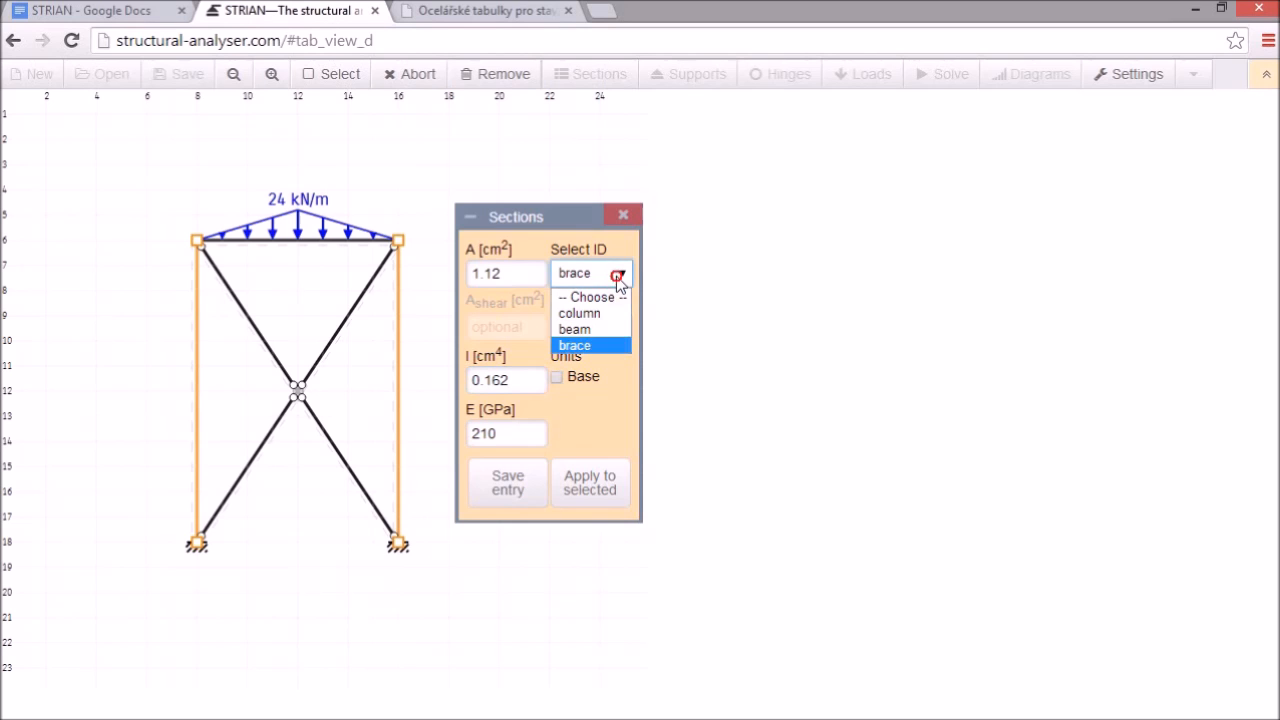
left_click(611, 314)
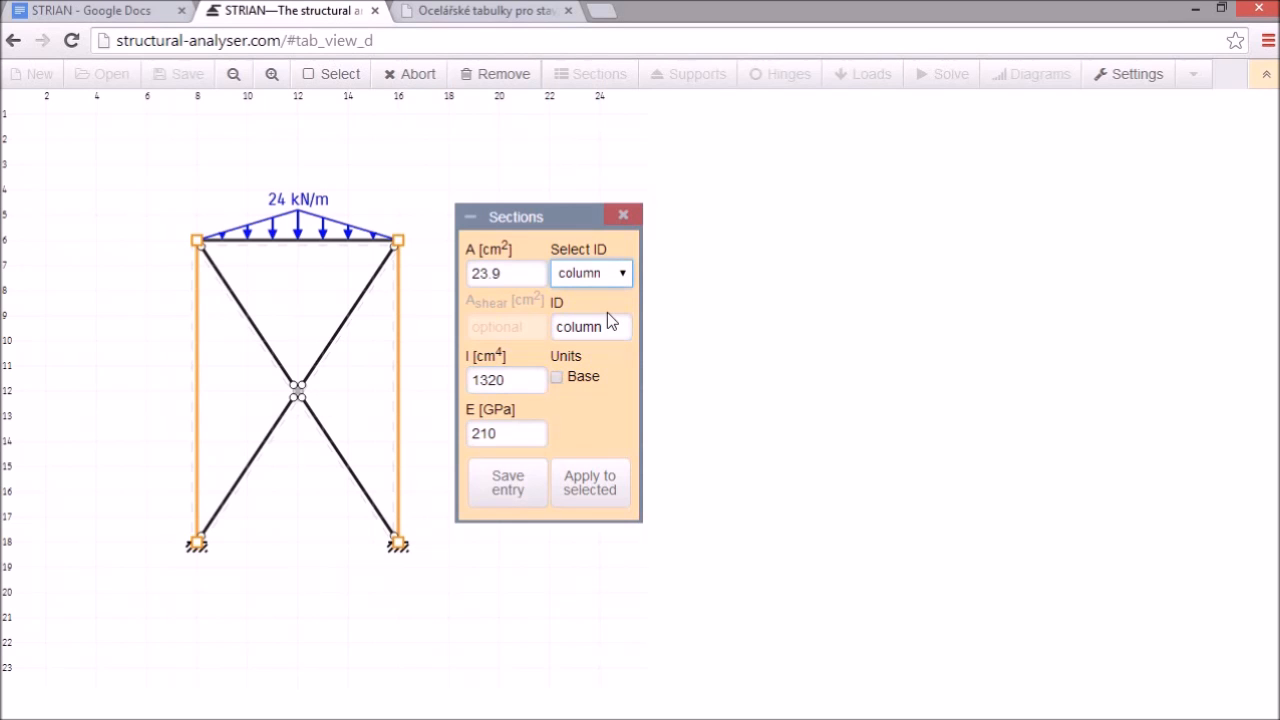
left_click(586, 490)
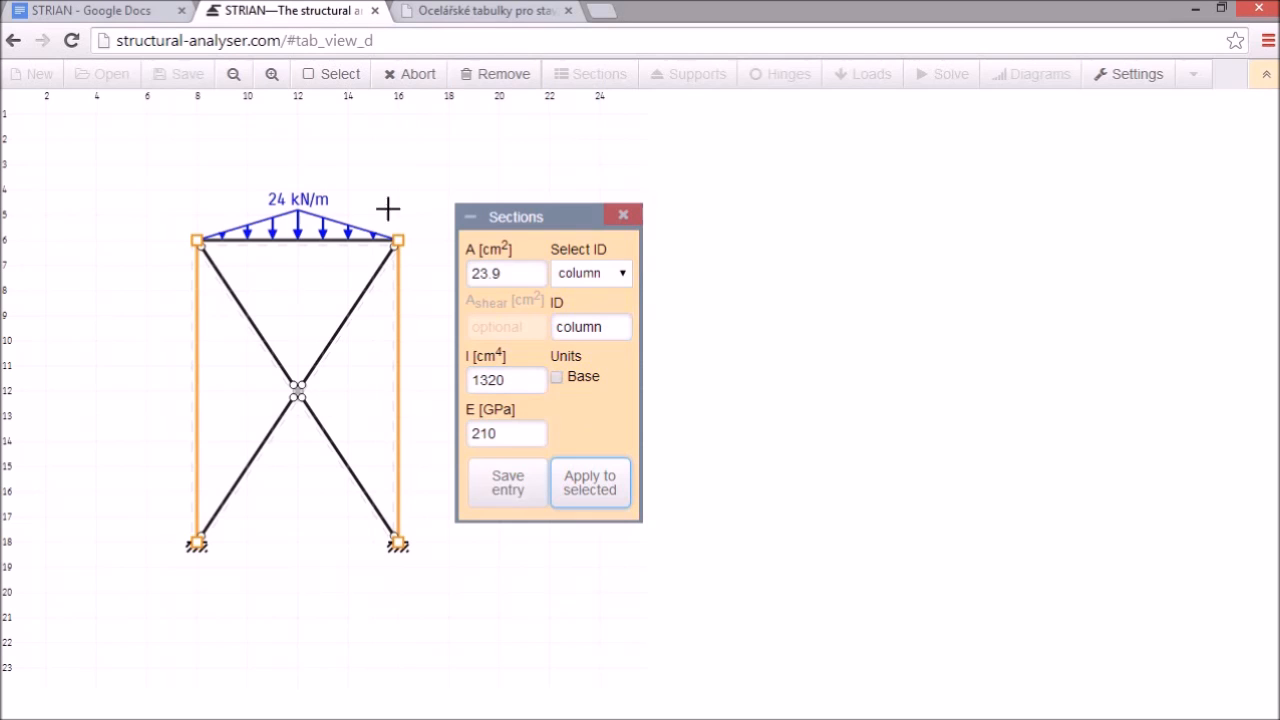
left_click(405, 78)
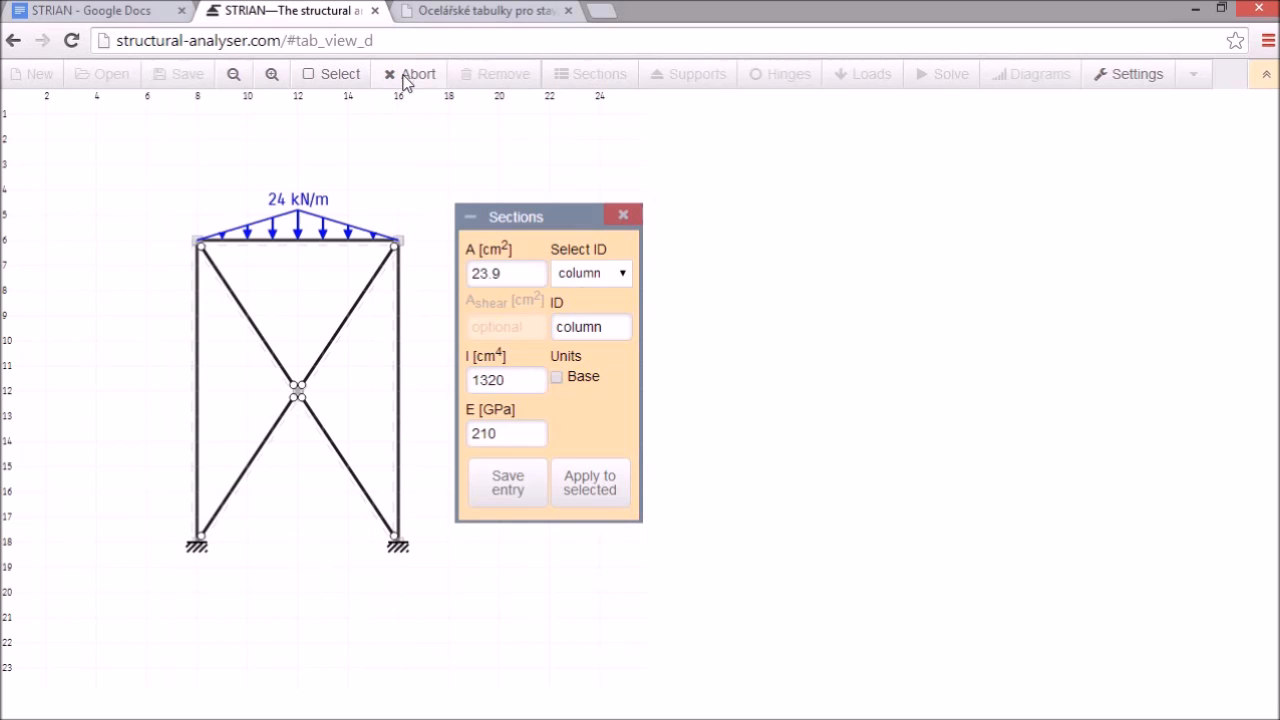
Step: Assign the beam section to the loaded horizontal member and clear the selection
left_click(310, 240)
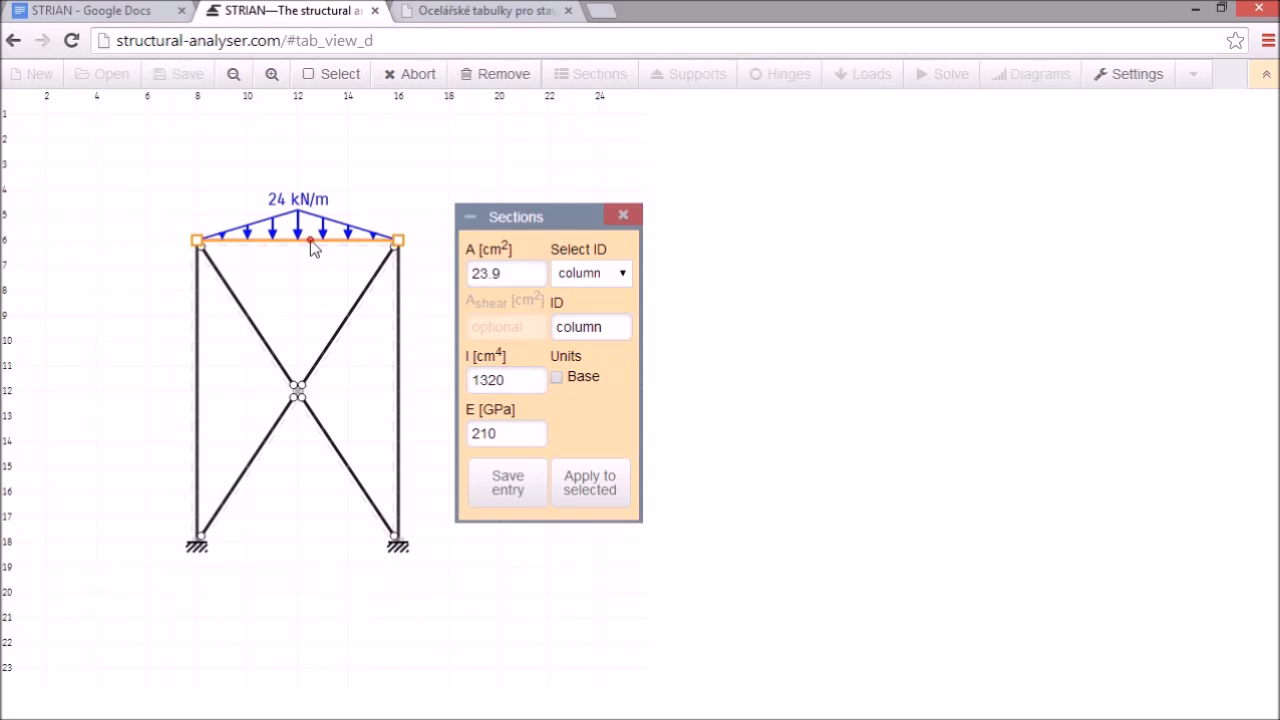
left_click(596, 275)
left_click(596, 330)
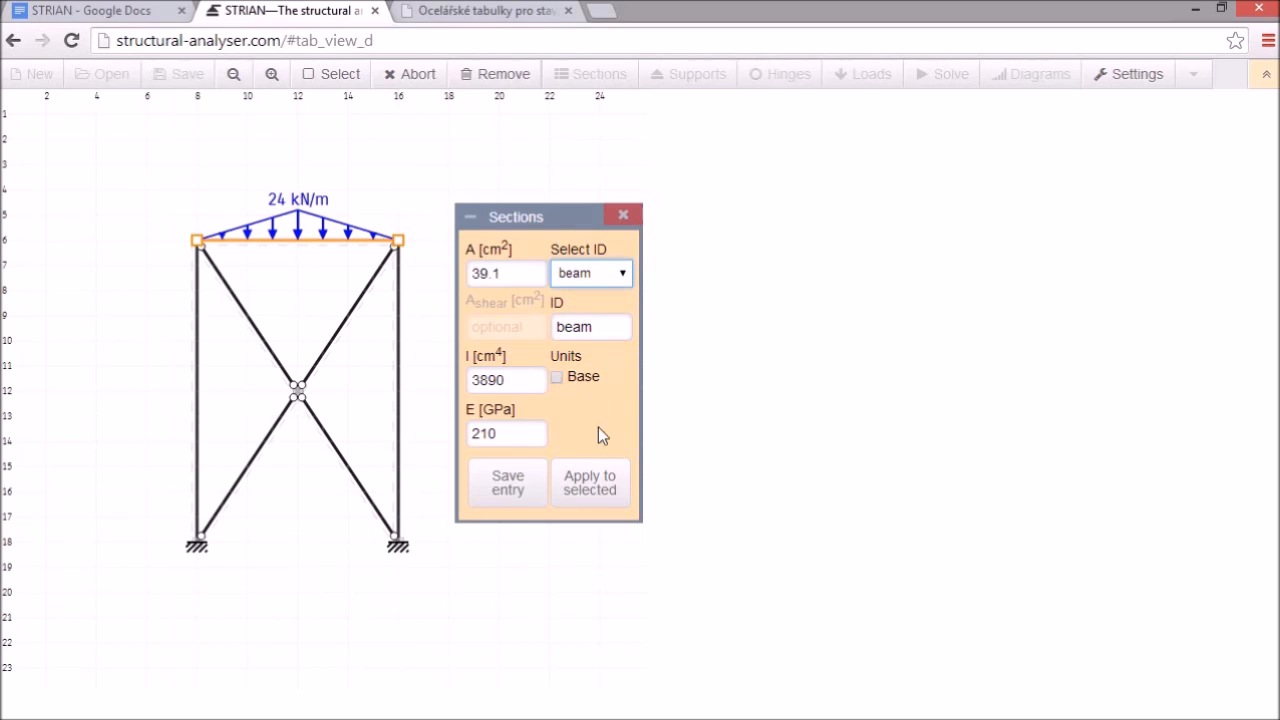
left_click(570, 490)
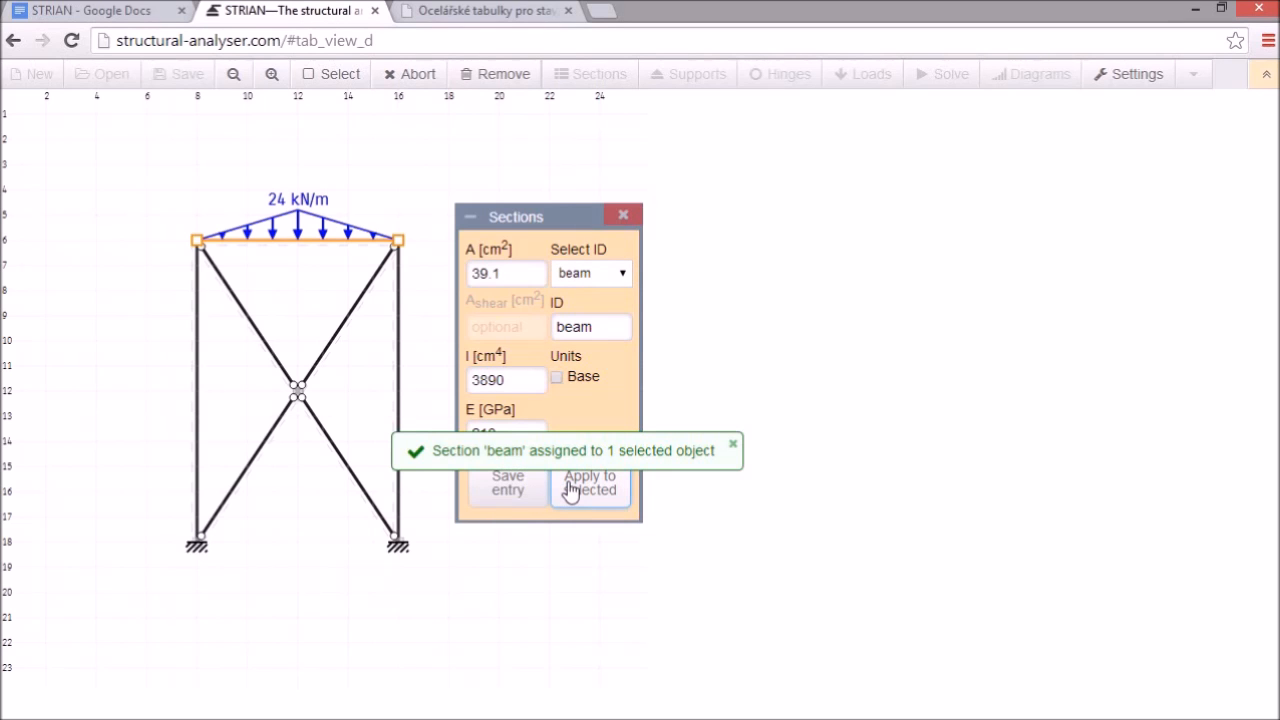
left_click(408, 76)
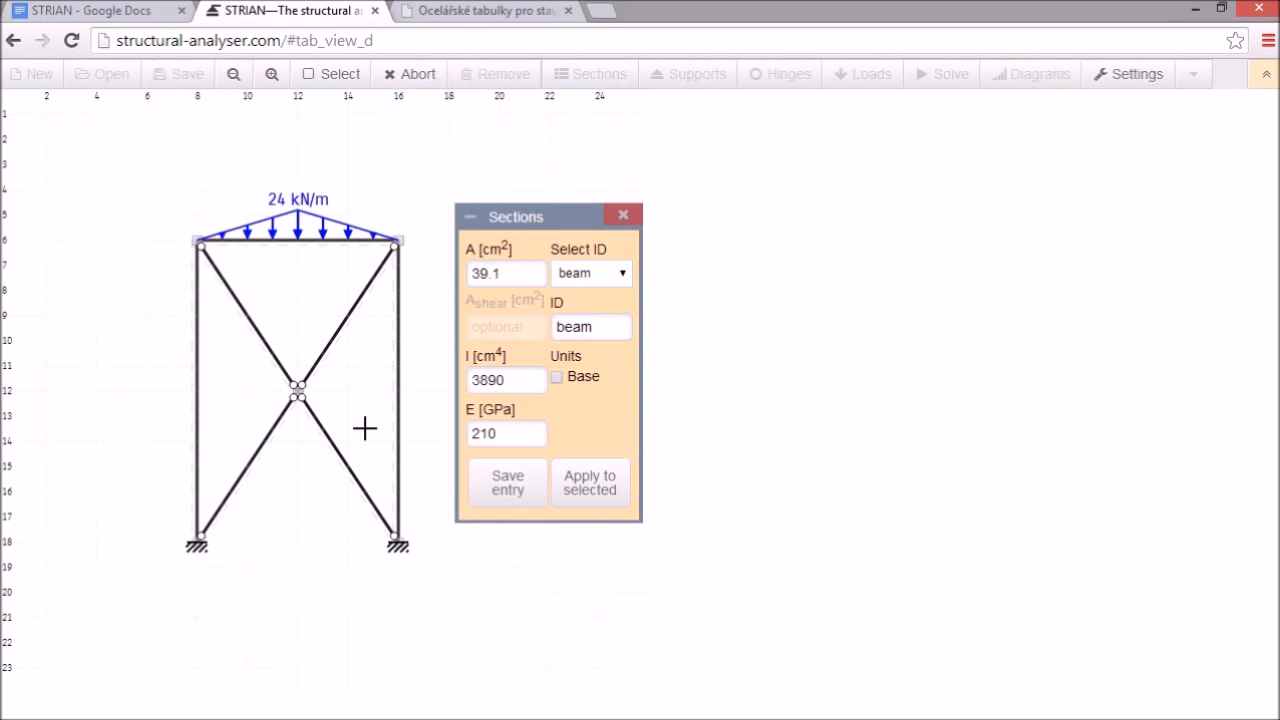
Step: Assign the brace section to the four diagonal members of the X-bracing
left_click_drag(358, 352, 253, 480)
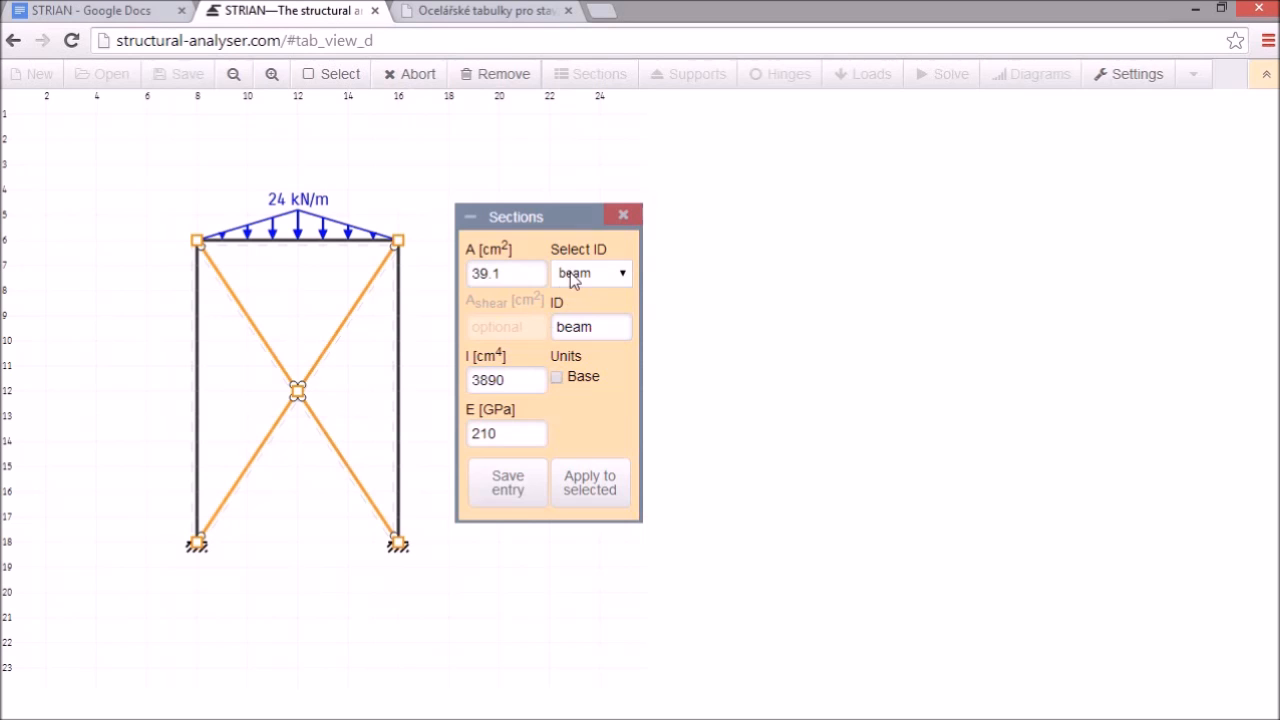
left_click(569, 272)
left_click(574, 344)
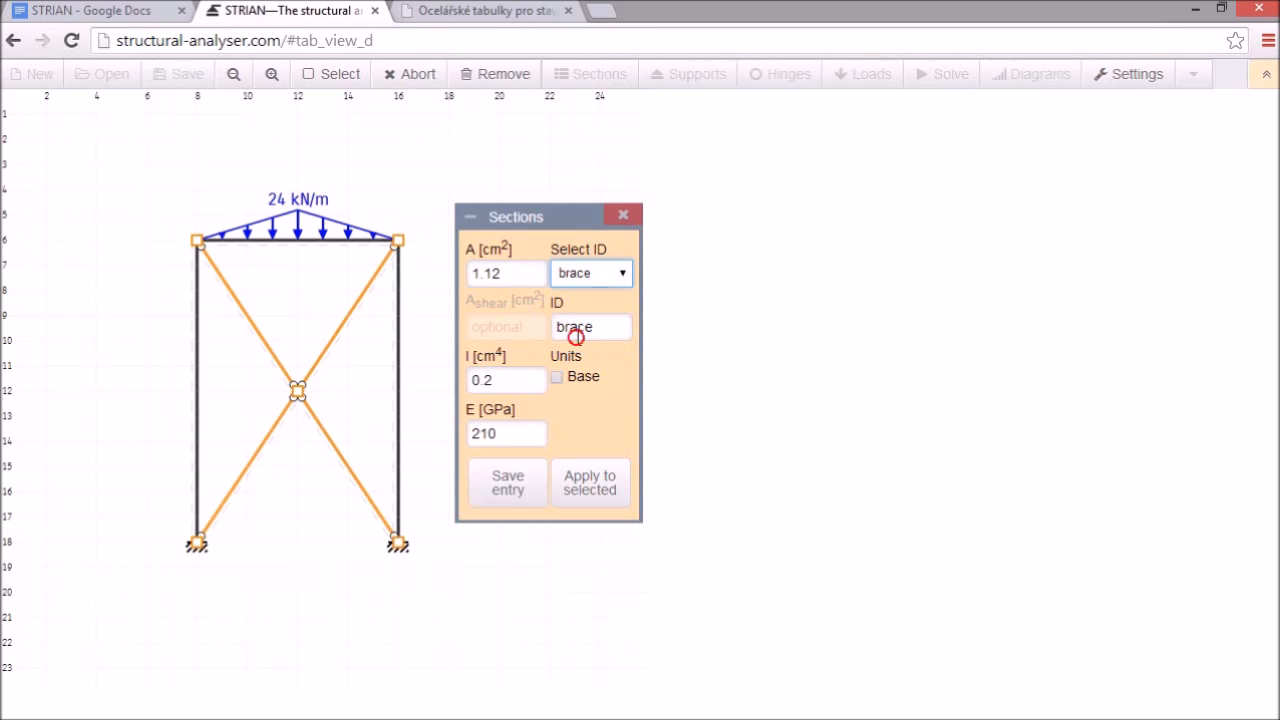
left_click(605, 478)
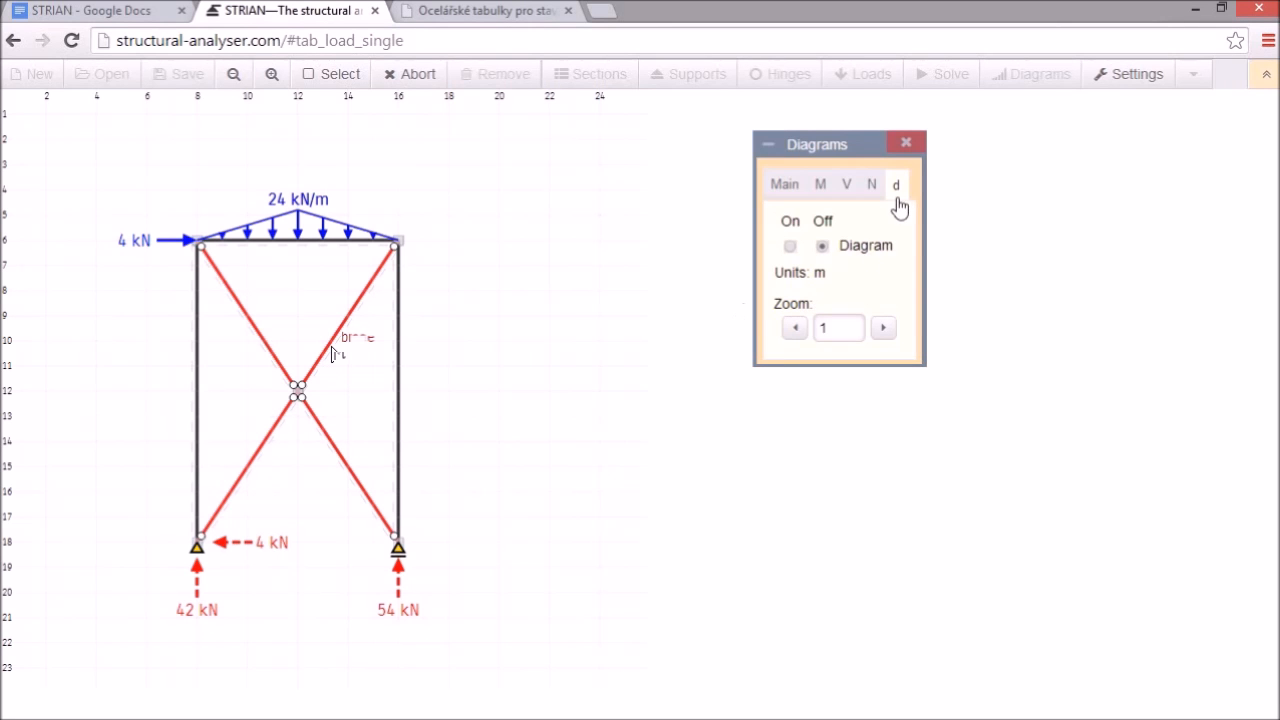
Step: Display the deflection diagram, inspect the displacements along the right column, and turn the diagram off
left_click(790, 247)
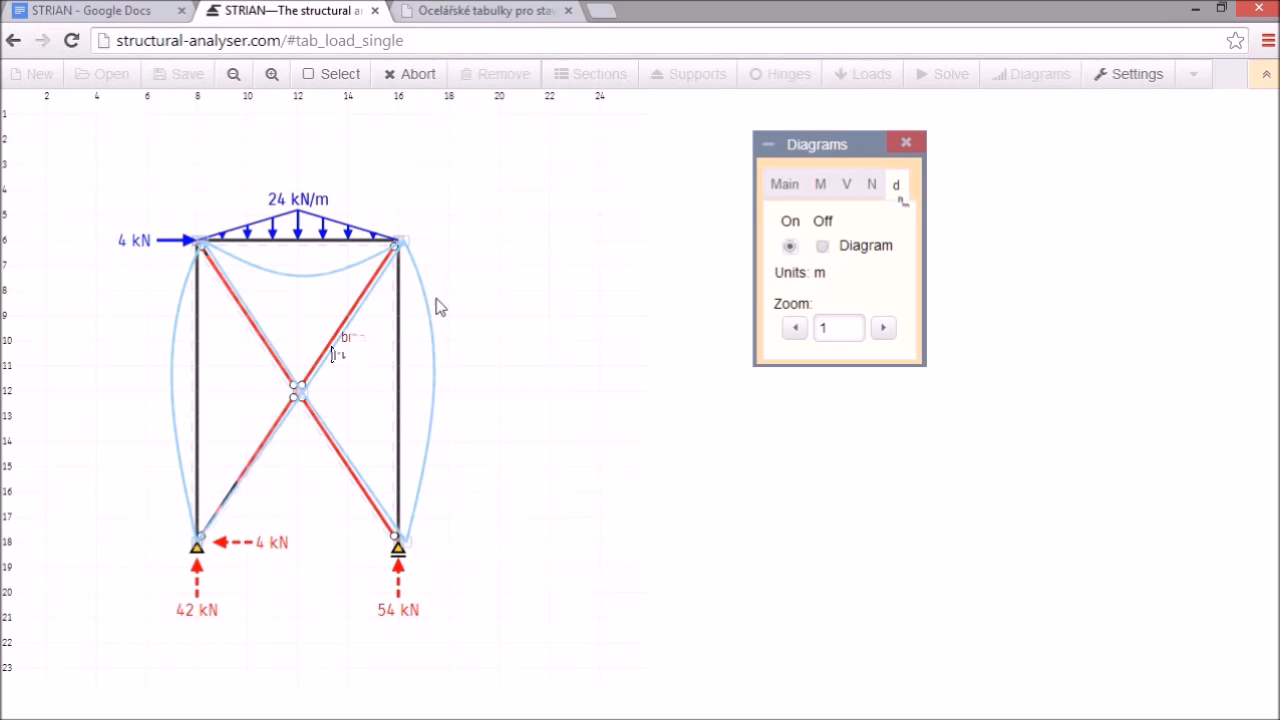
mouse_move(422, 285)
mouse_move(433, 360)
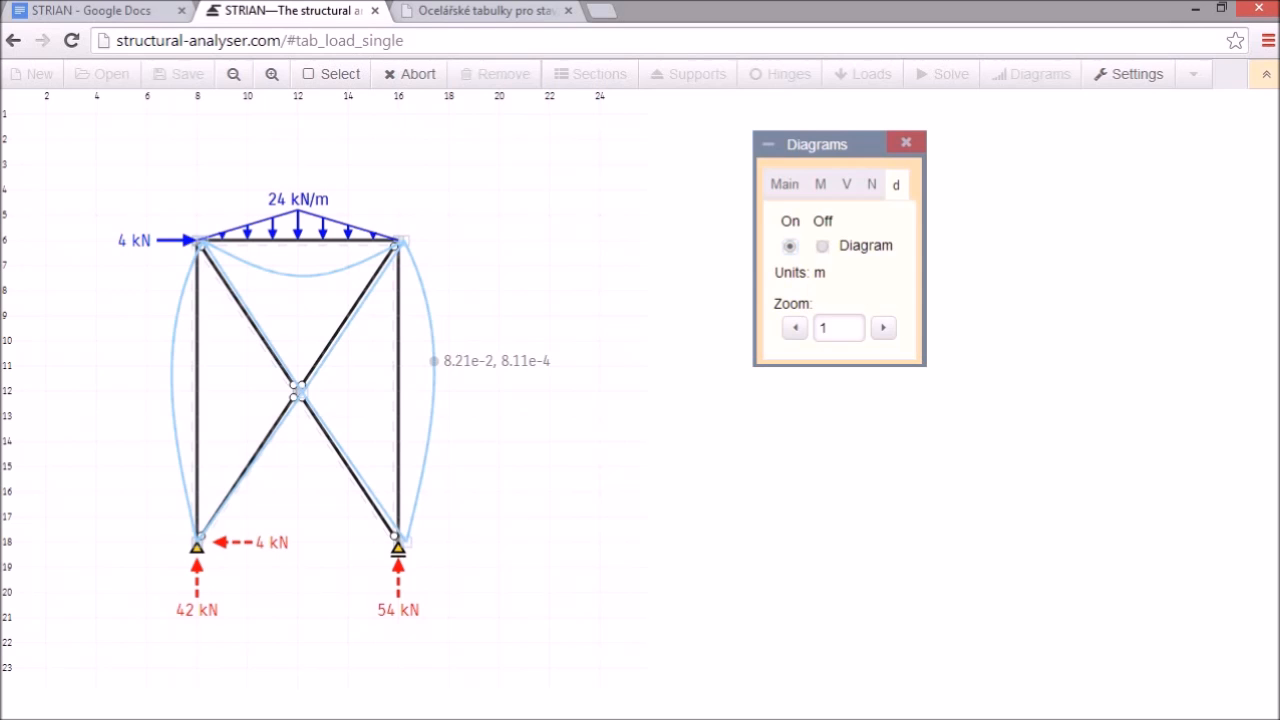
left_click(822, 247)
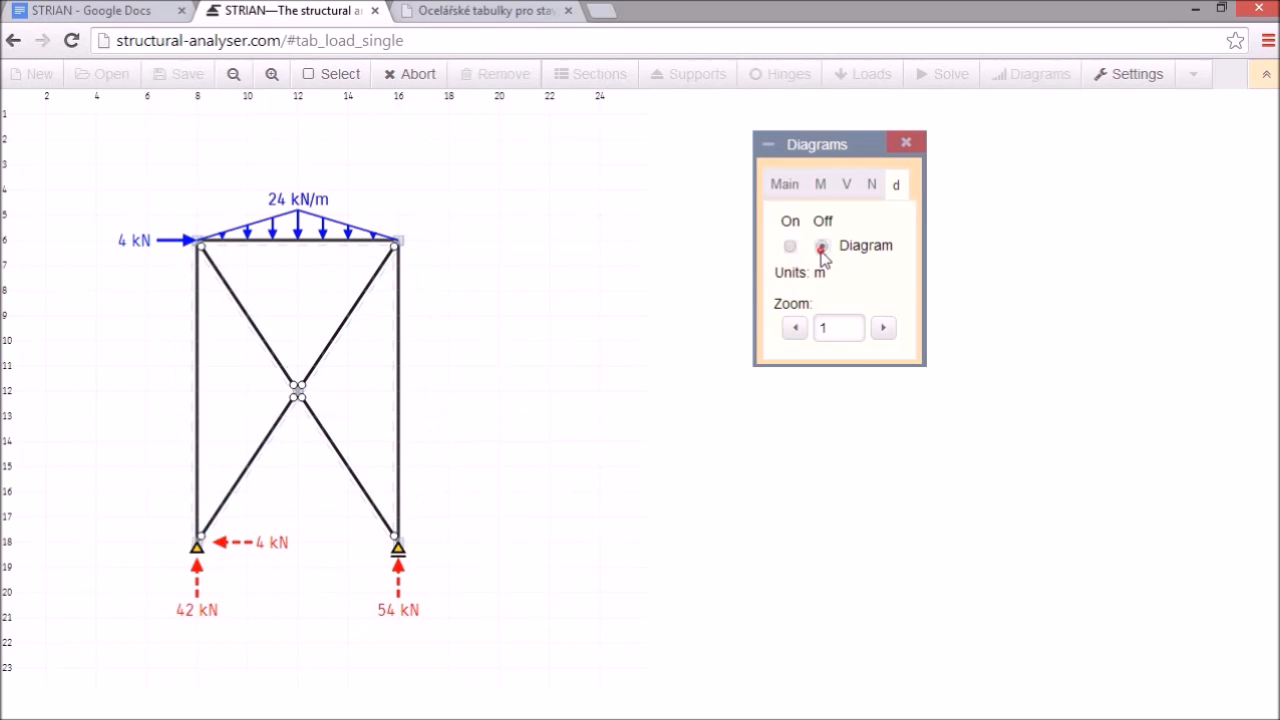
Step: Display the bending moment diagram with the loads and reactions hidden
left_click(792, 190)
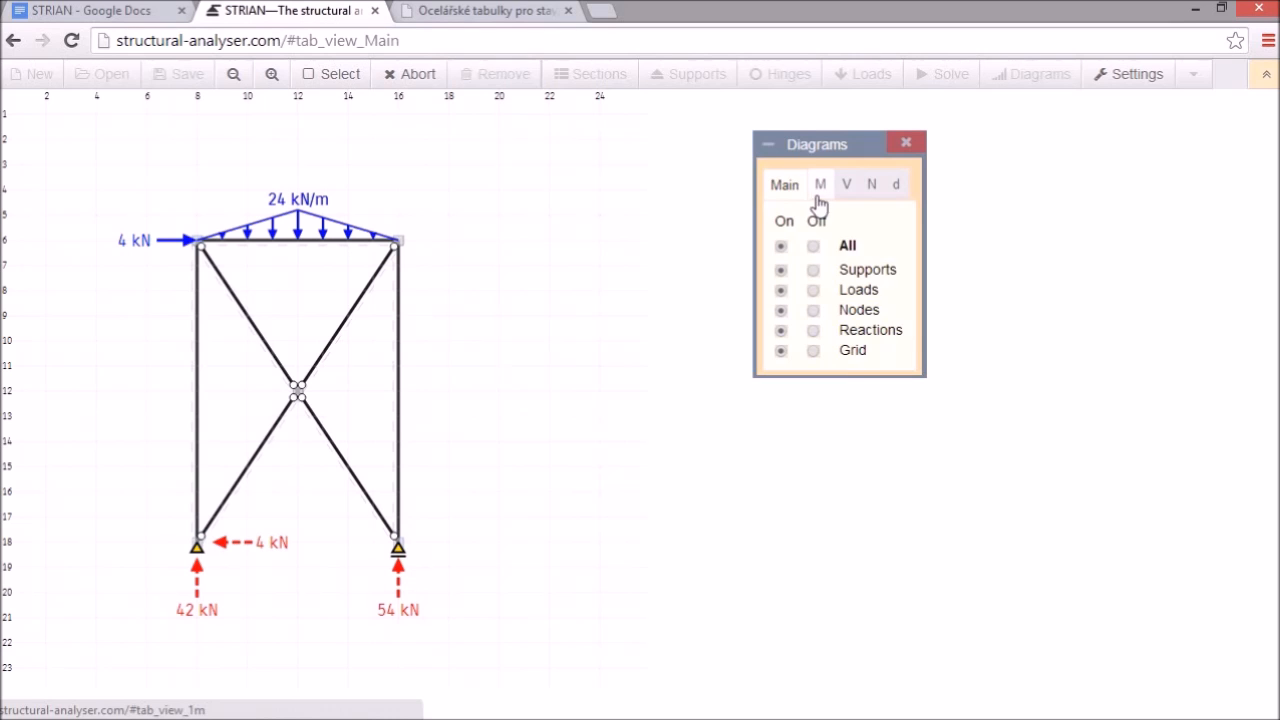
left_click(817, 193)
left_click(791, 247)
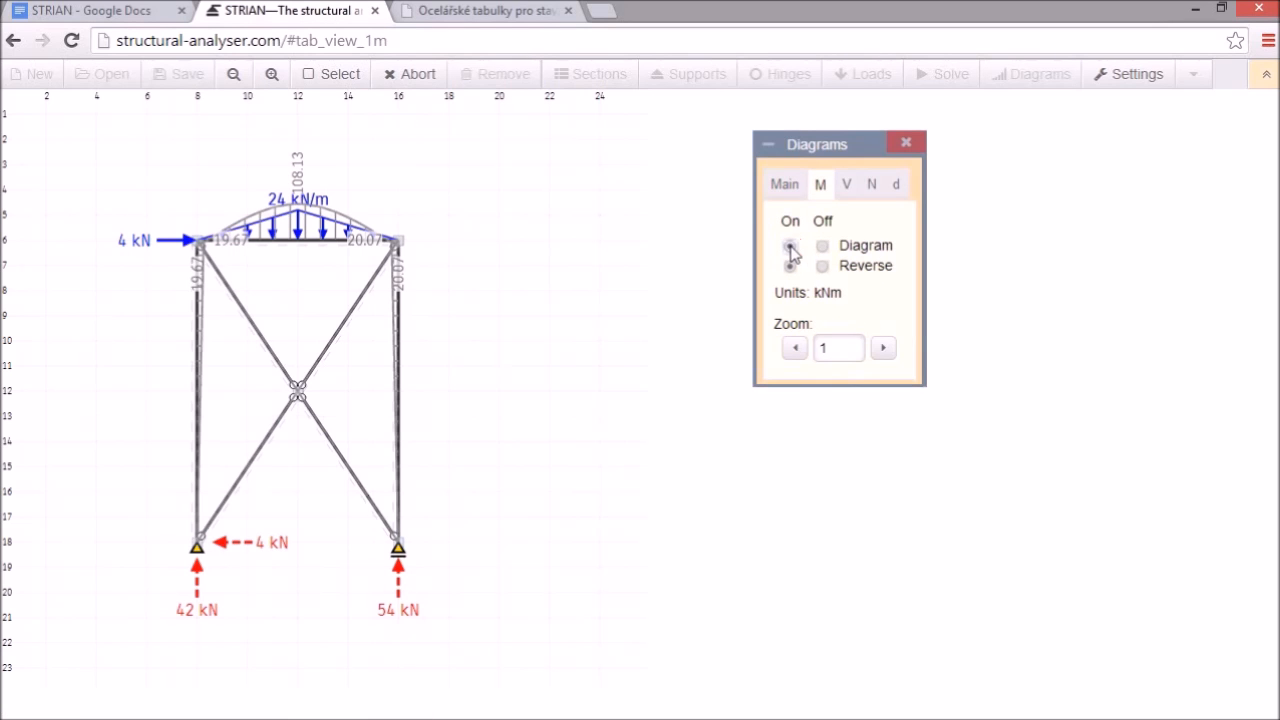
left_click(787, 190)
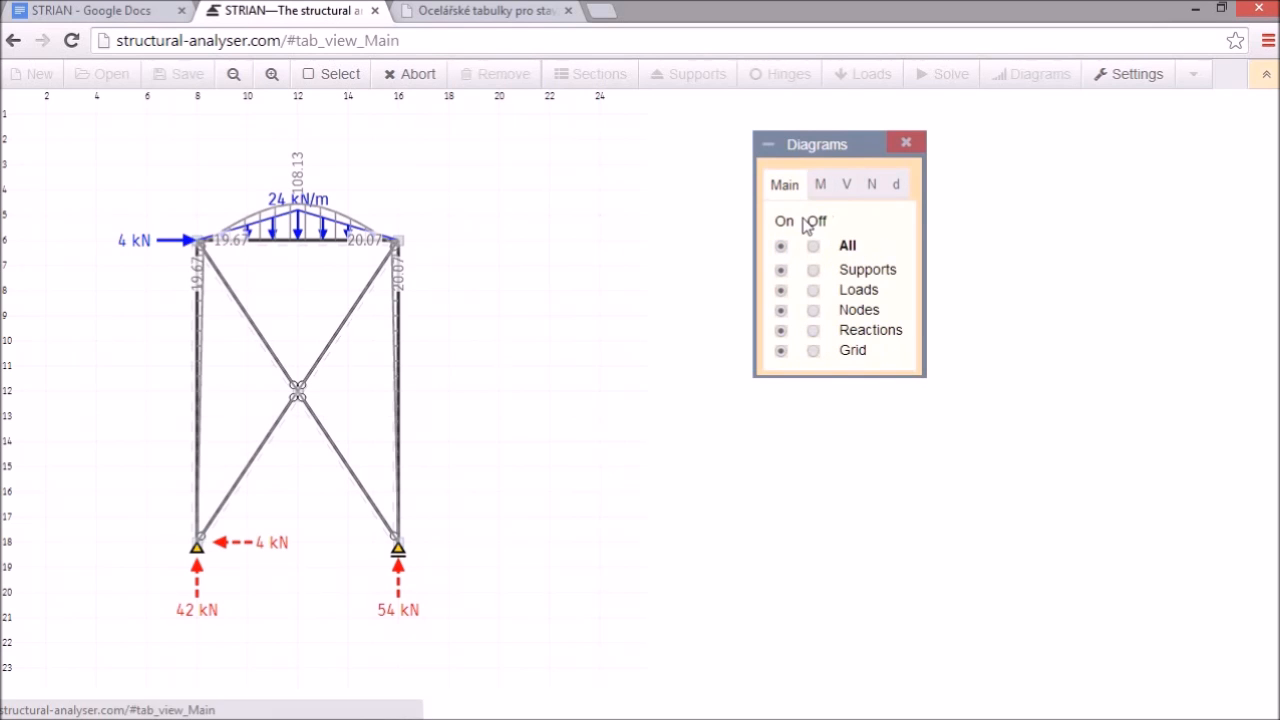
left_click(813, 291)
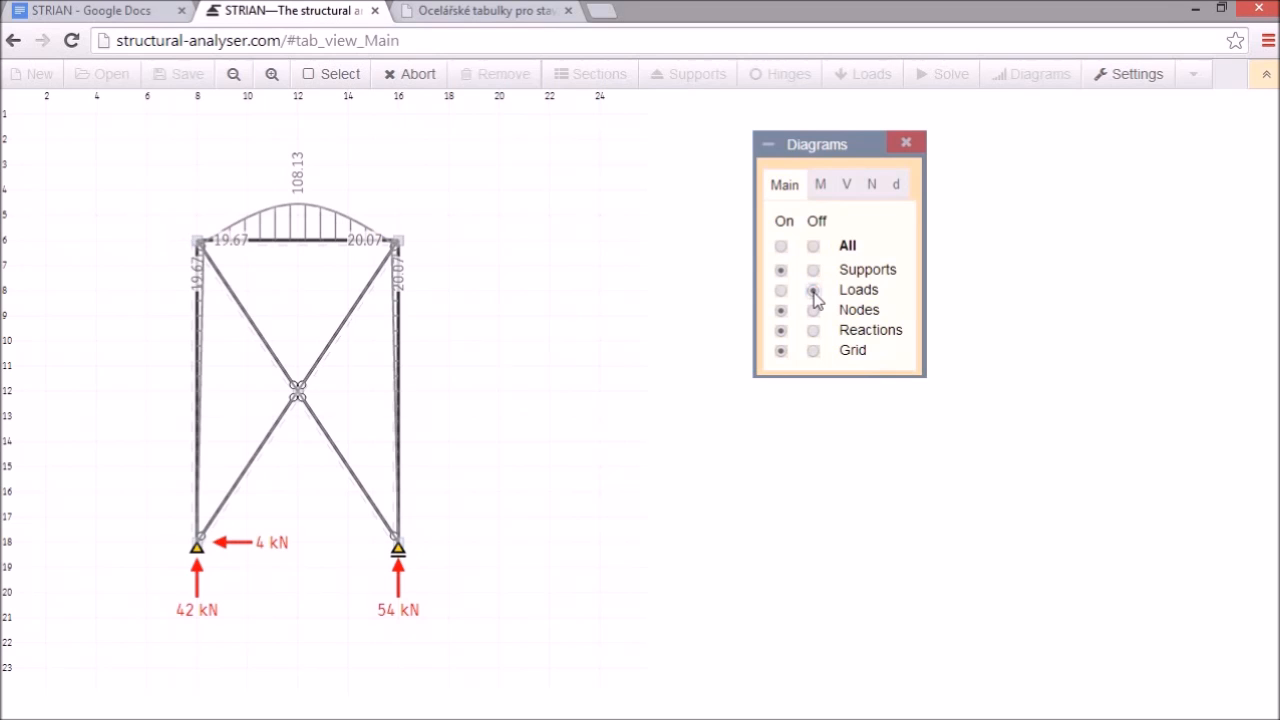
left_click(815, 331)
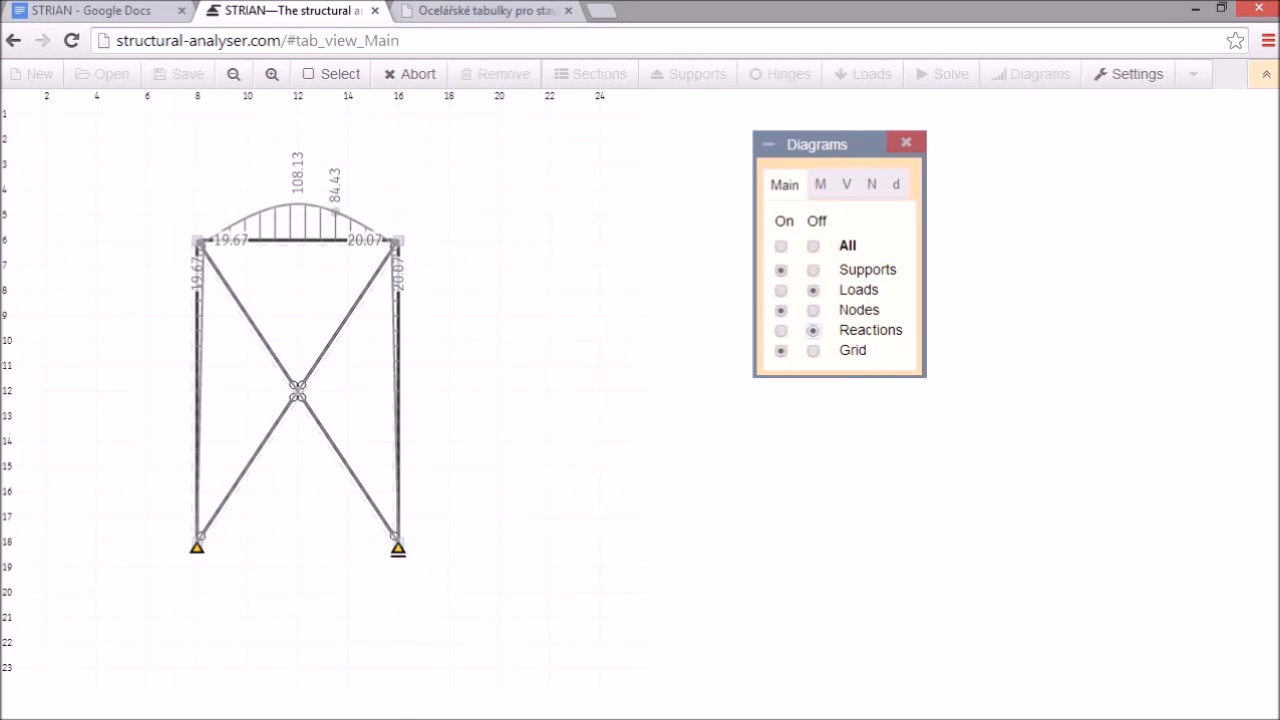
Step: Inspect the bending moment along the horizontal beam and turn the moment diagram off
mouse_move(324, 205)
left_click(815, 192)
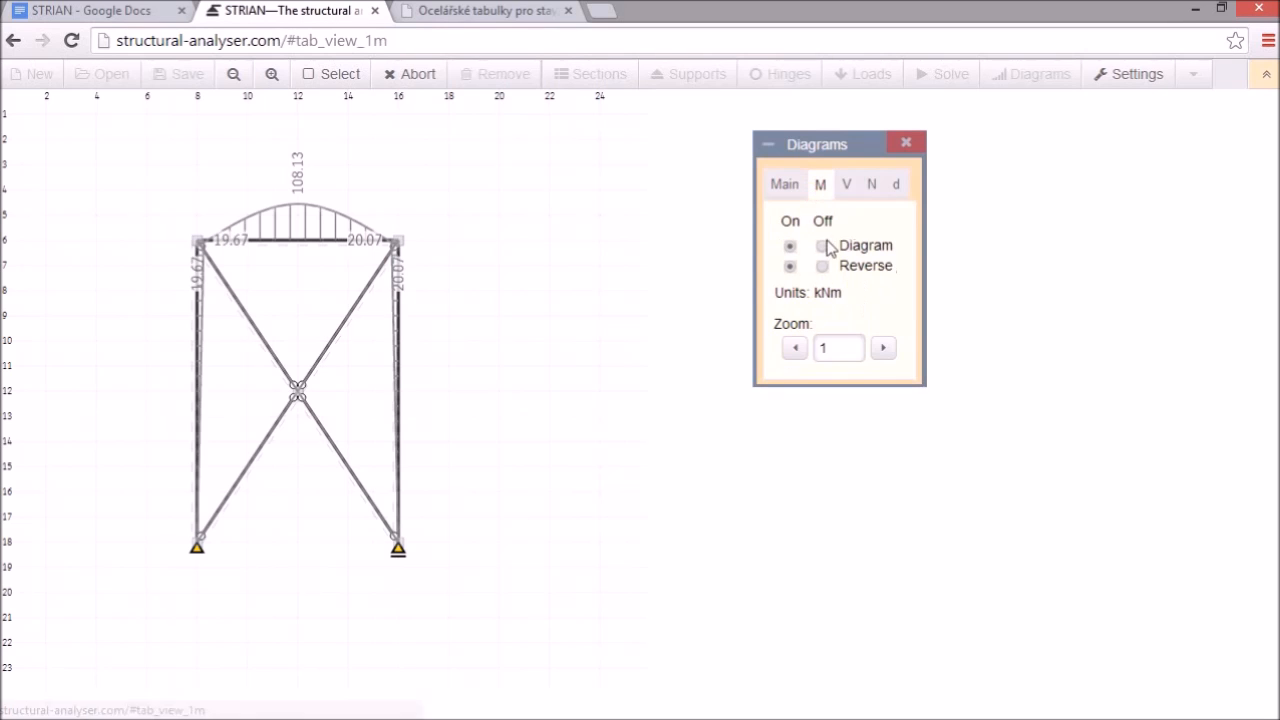
left_click(822, 246)
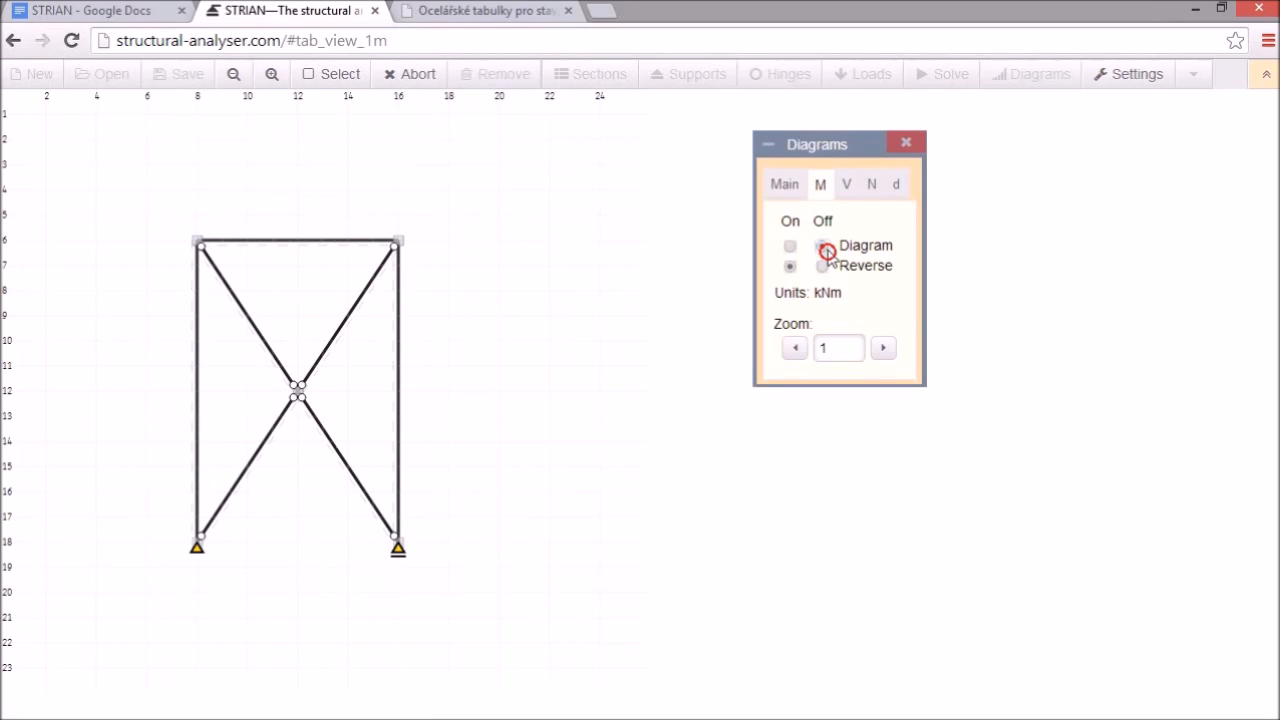
Step: Display the axial force diagram, inspect the force in the lower-left brace, and turn the diagram off
left_click(872, 190)
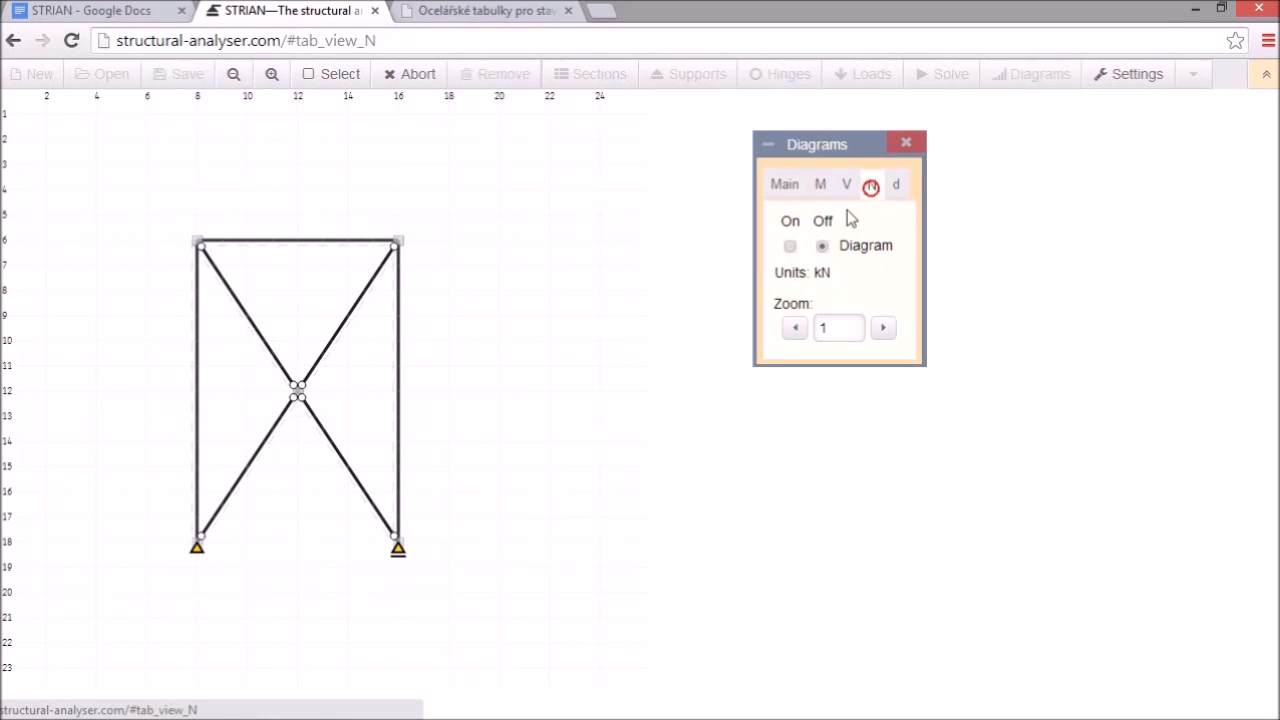
left_click(791, 246)
left_click(791, 246)
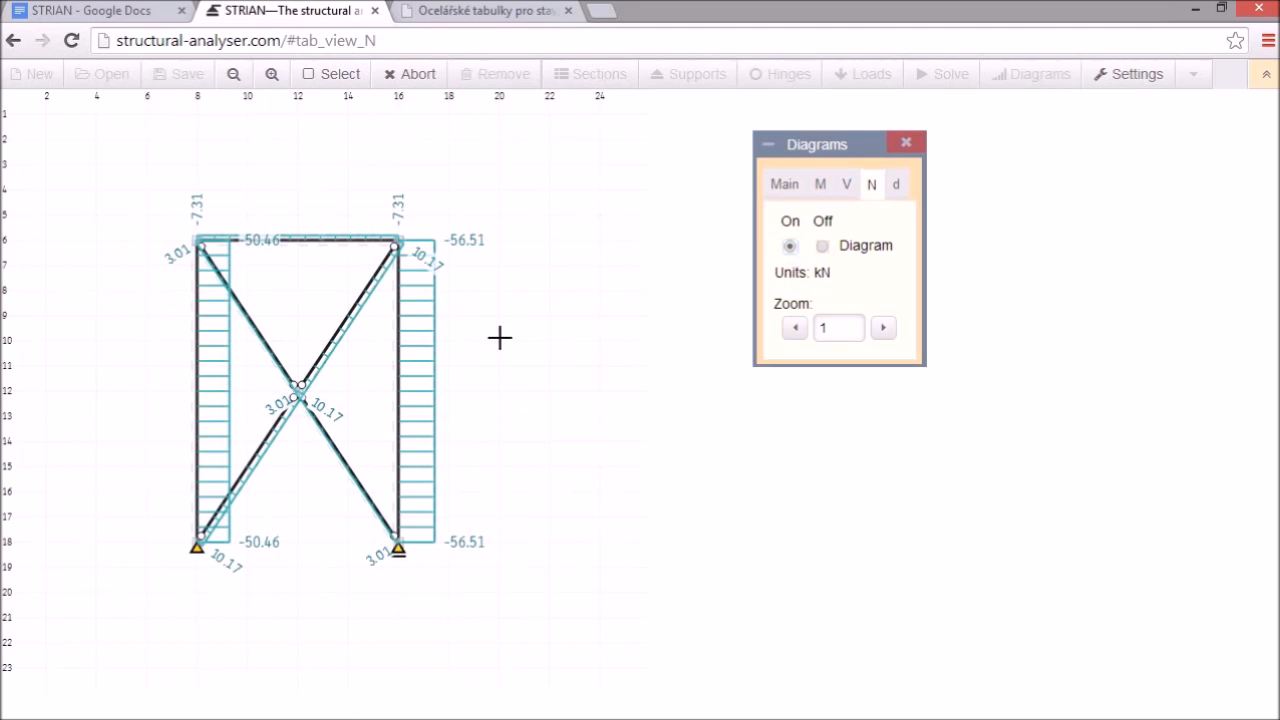
mouse_move(263, 456)
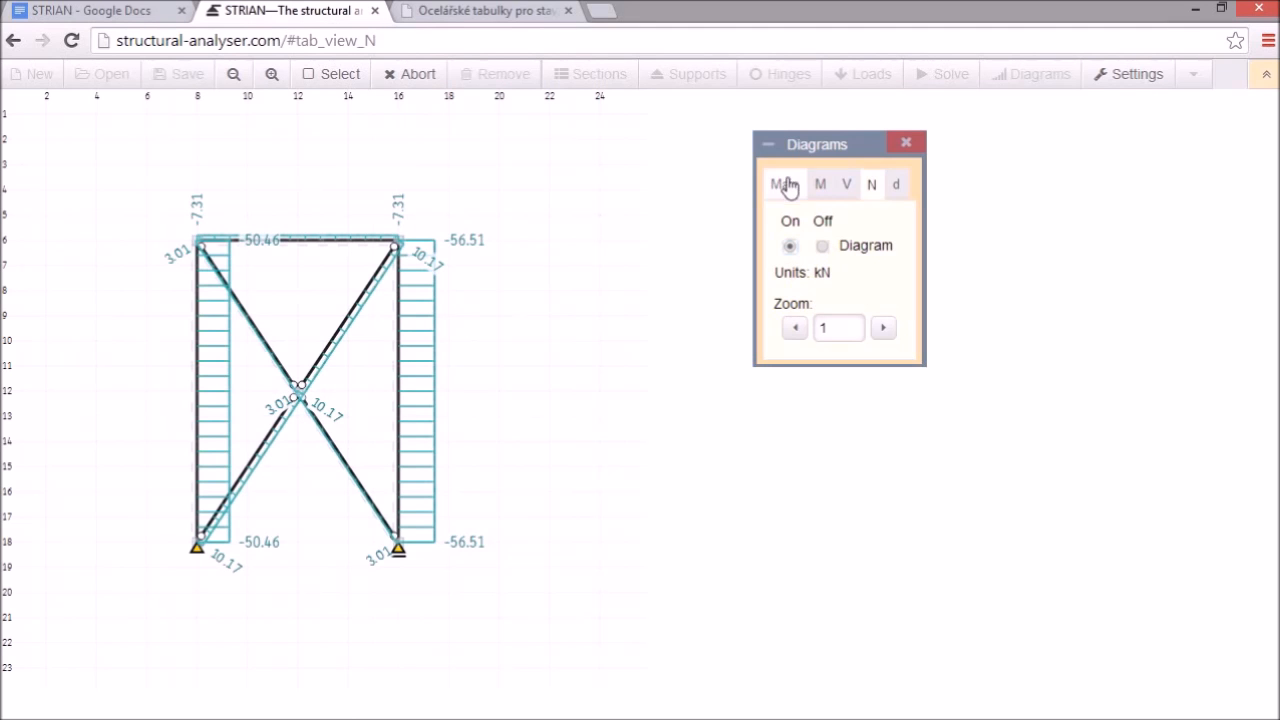
left_click(820, 248)
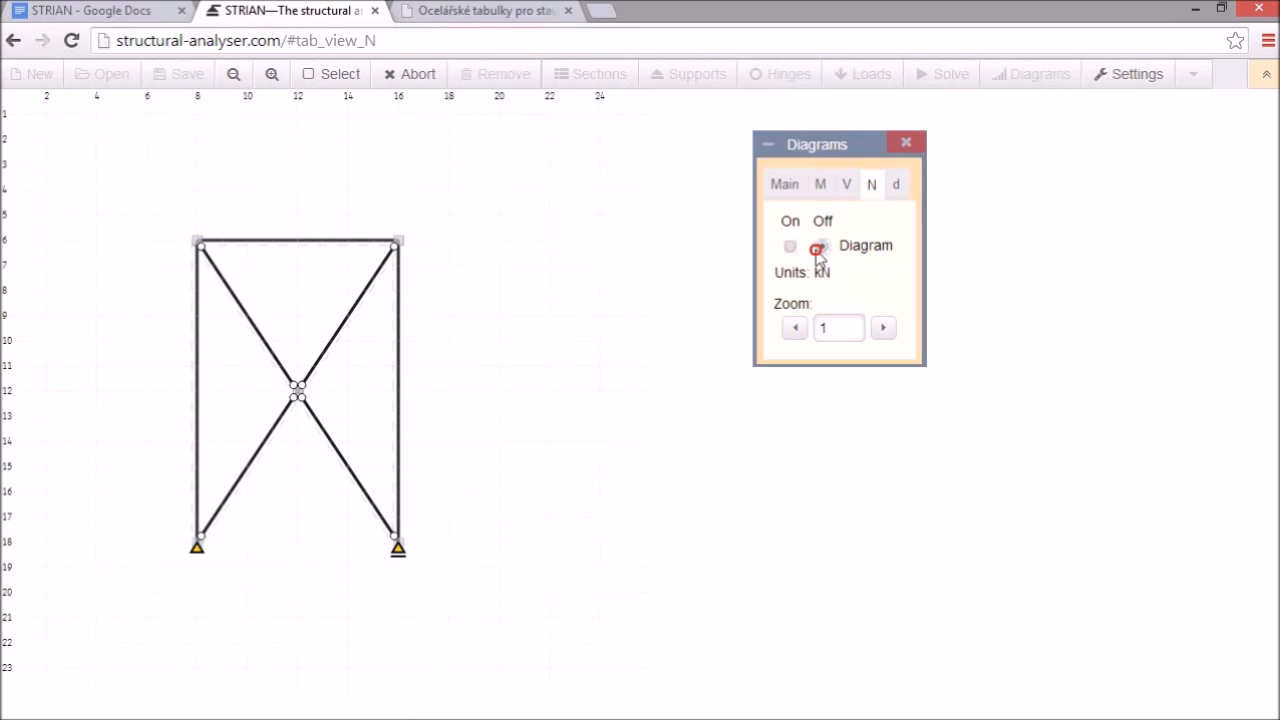
Step: Open the general display settings for supports, loads, nodes, reactions and grid
left_click(784, 188)
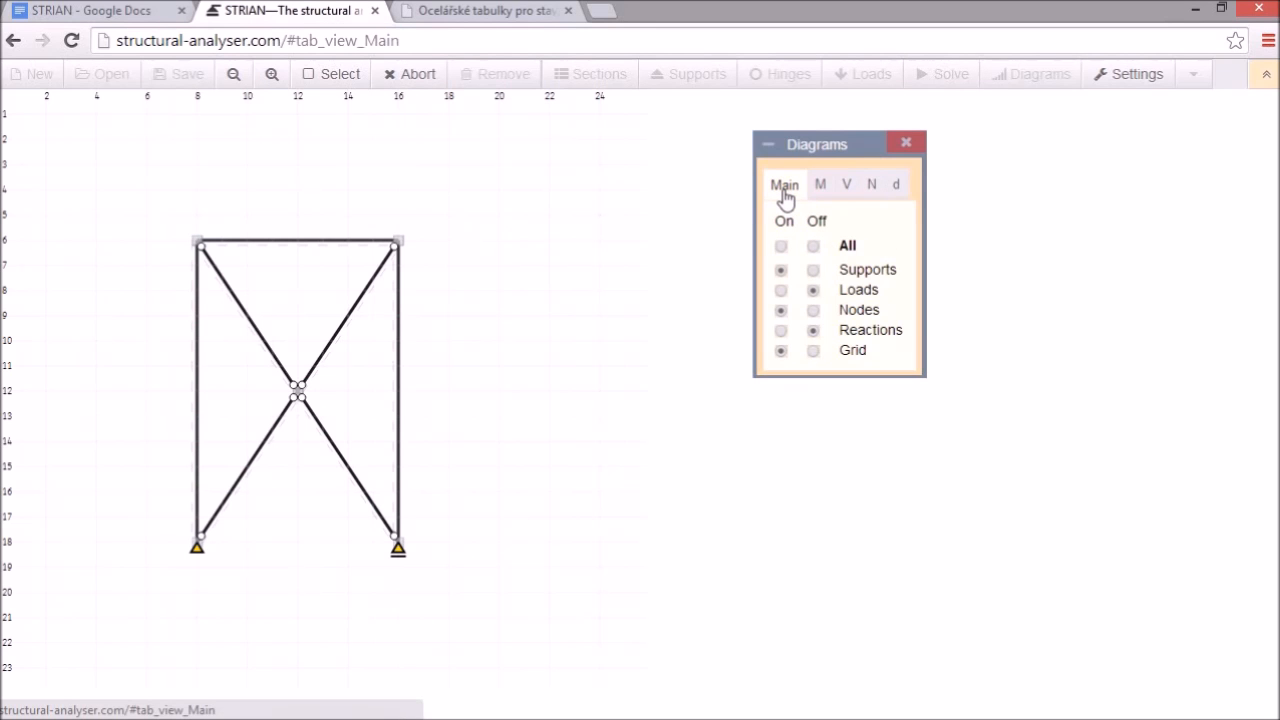